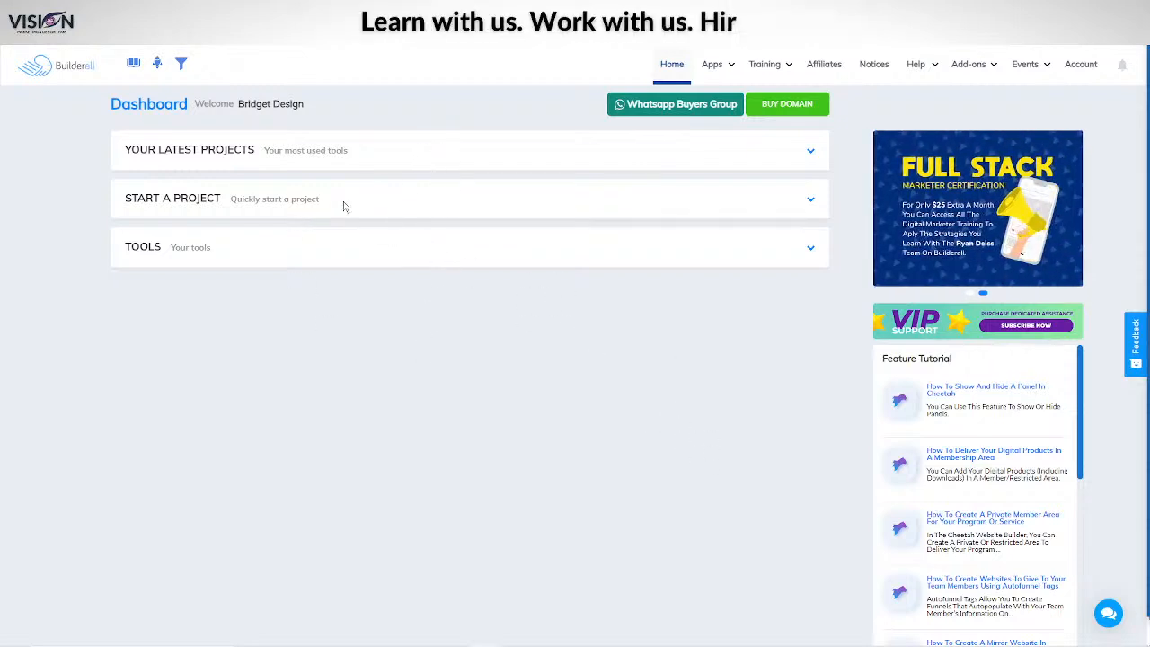
Step: Expand Your Latest Projects on the dashboard to list the Booking, Cheetah and Super Checkout projects
click(304, 158)
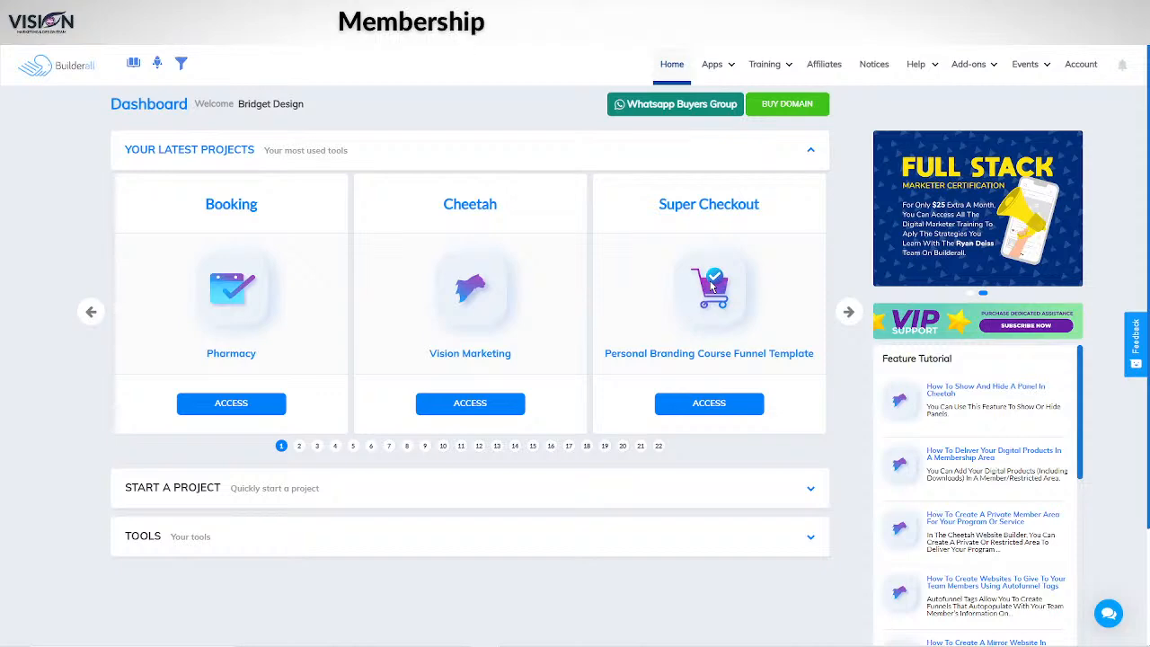
mouse_move(729, 68)
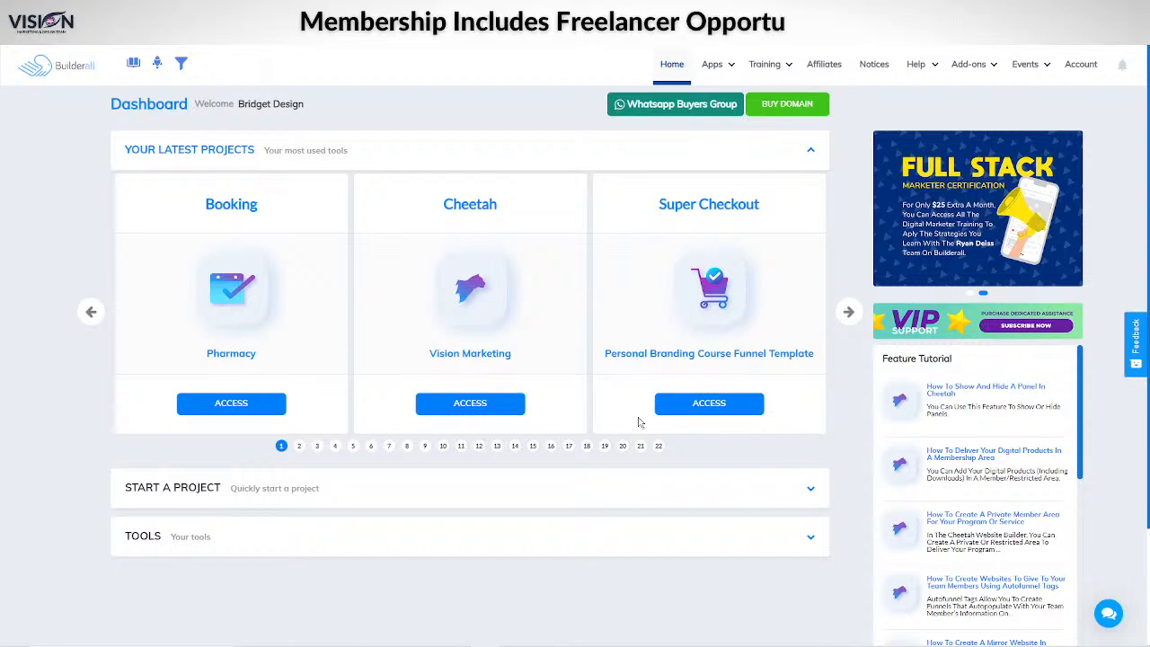
Step: Expand Start a Project to show the website, physical store, webinar and checkout page options
click(709, 499)
scroll(590, 436, down, 2)
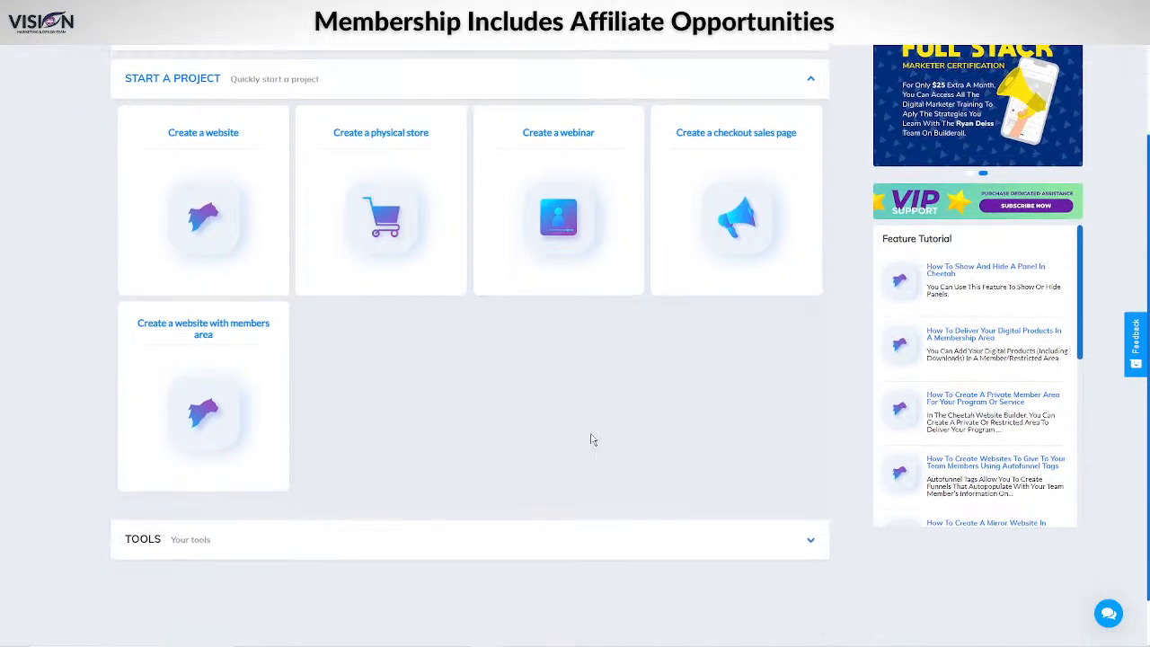
scroll(547, 403, up, 1)
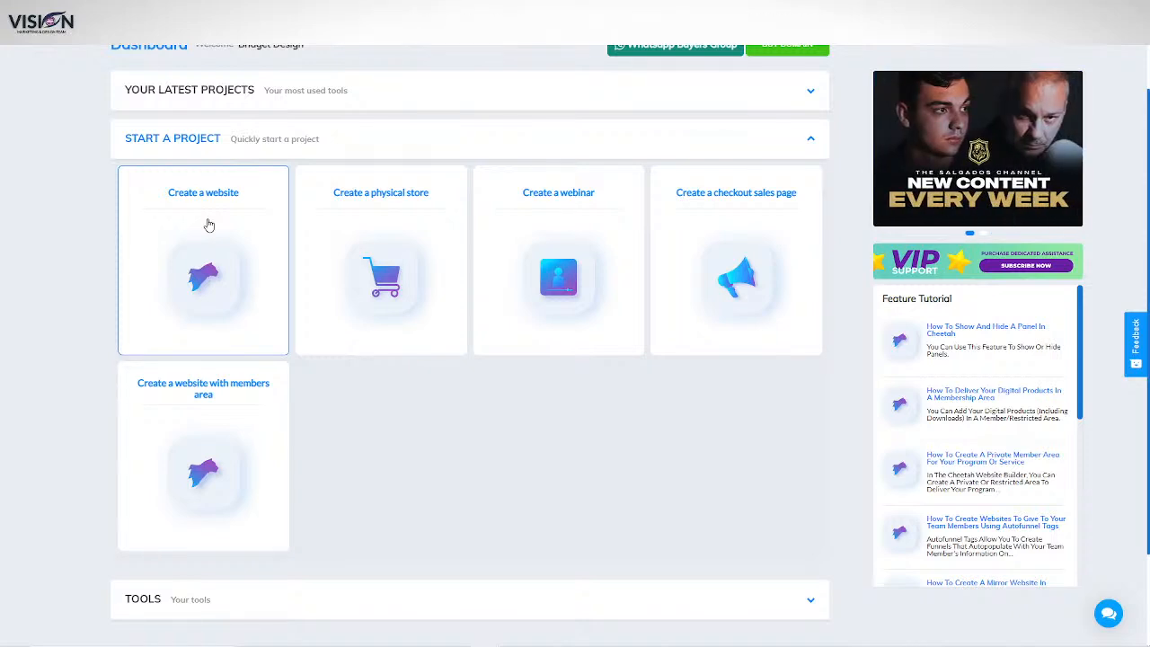
click(375, 290)
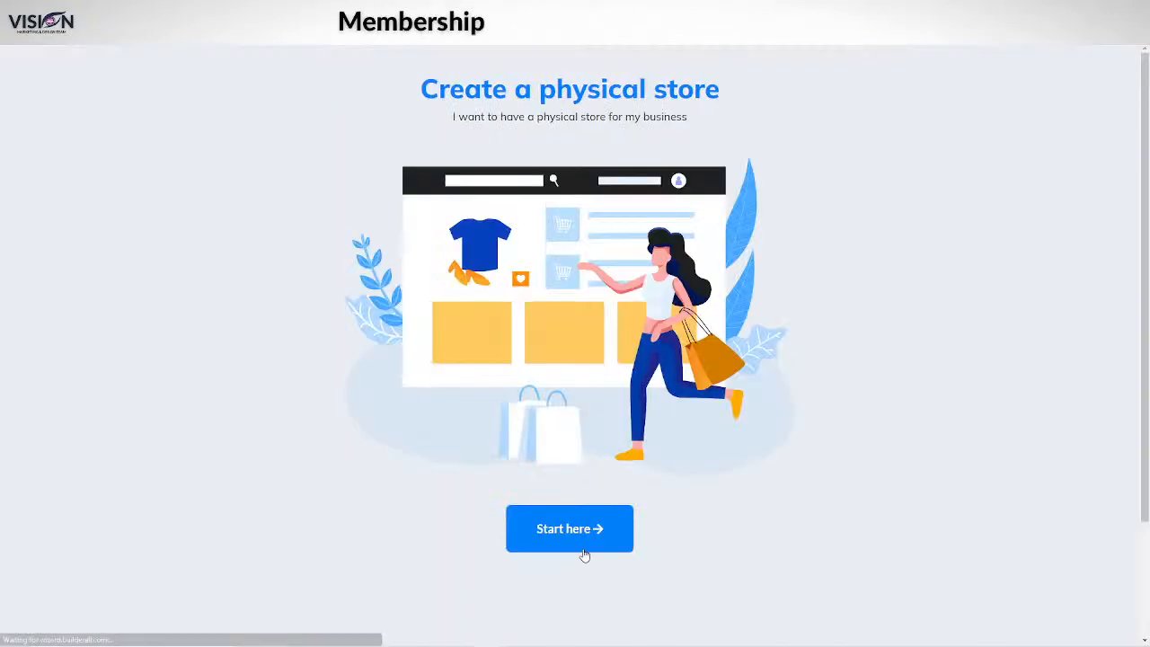
click(618, 515)
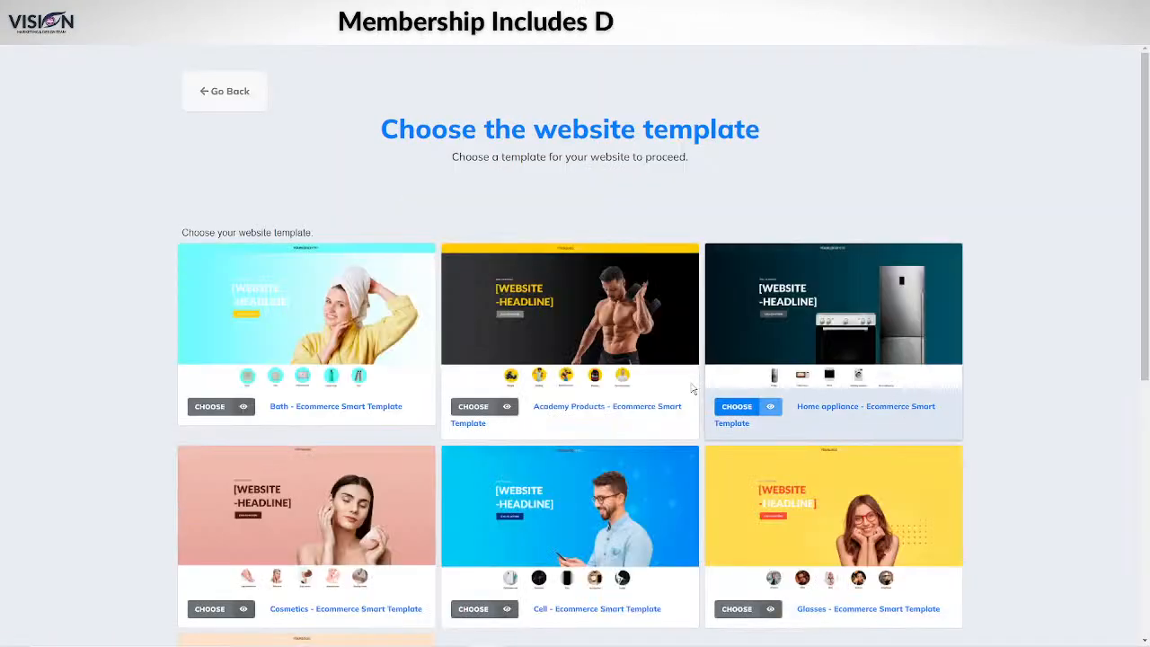
scroll(1007, 266, down, 4)
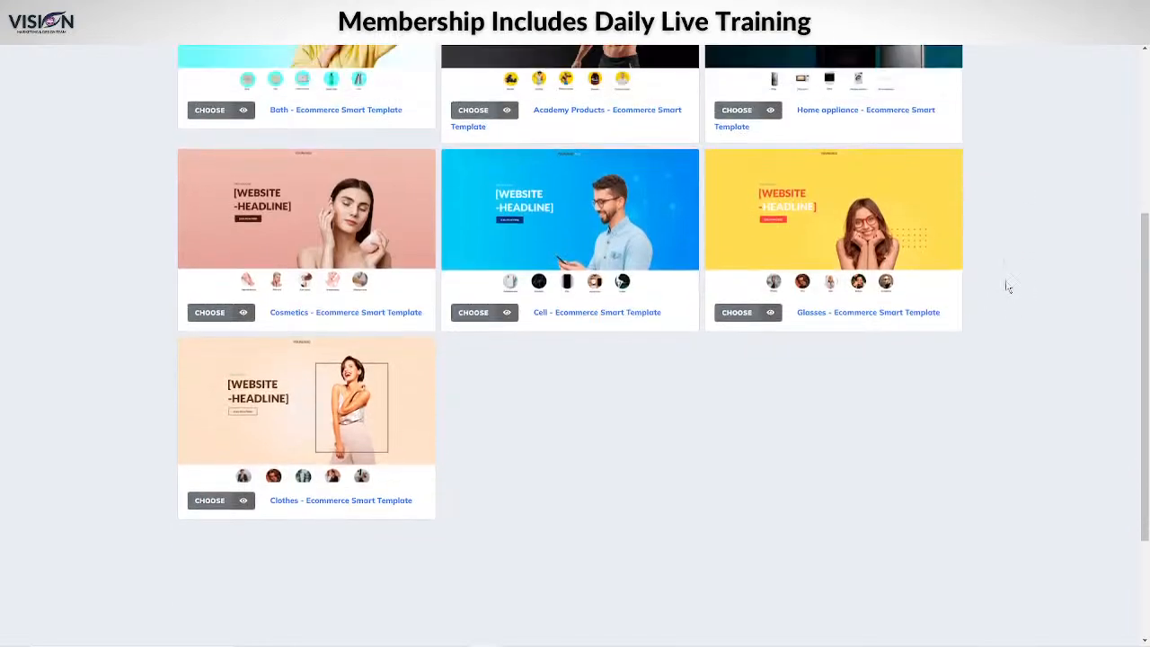
scroll(1004, 269, up, 2)
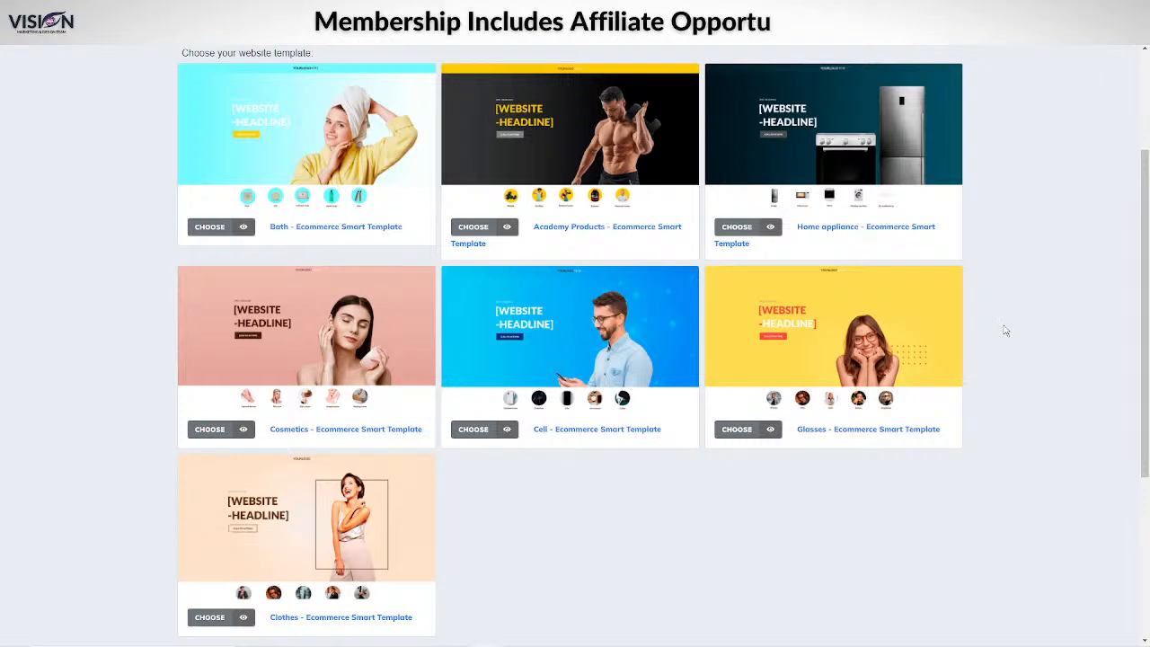
scroll(998, 326, up, 2)
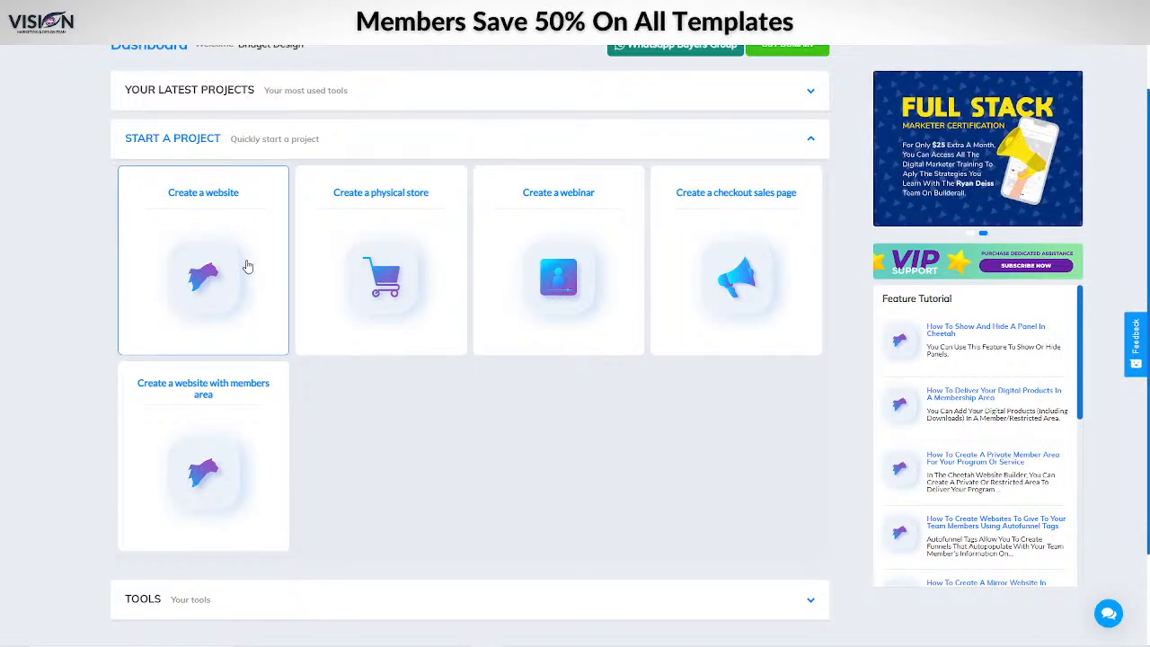
Step: Expand the Tools section to show back-office apps like Cheetah Website Builder, CRM and Mailingboss
scroll(529, 433, down, 1)
scroll(528, 433, down, 1)
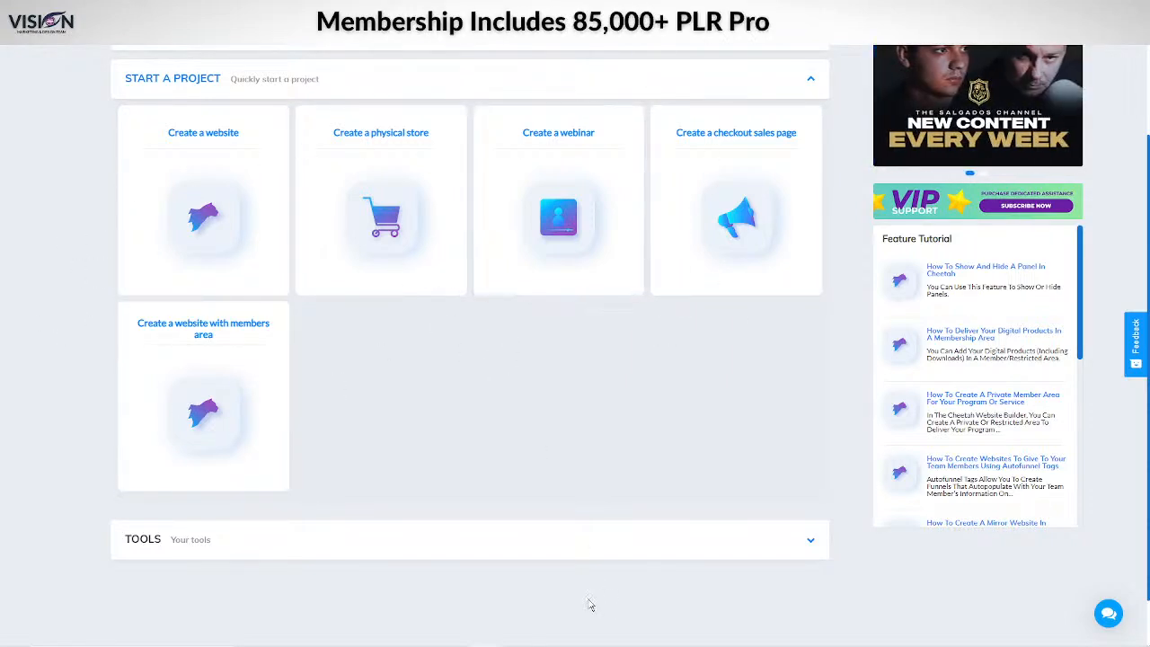
click(633, 543)
scroll(621, 434, down, 4)
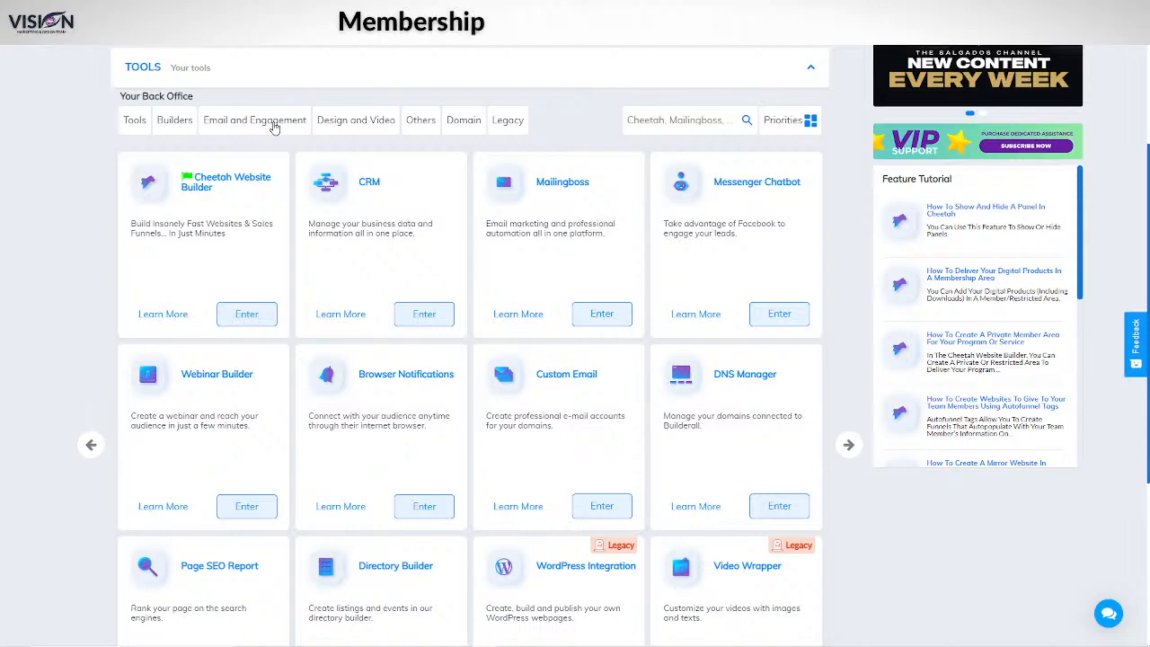
scroll(541, 143, up, 4)
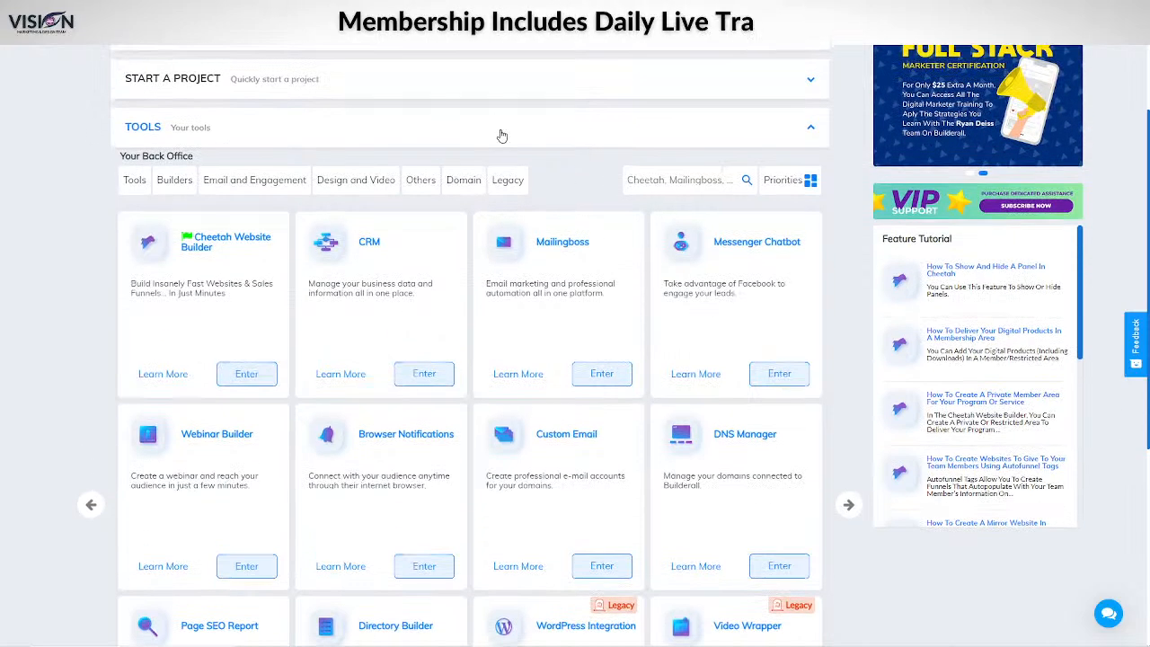
click(716, 69)
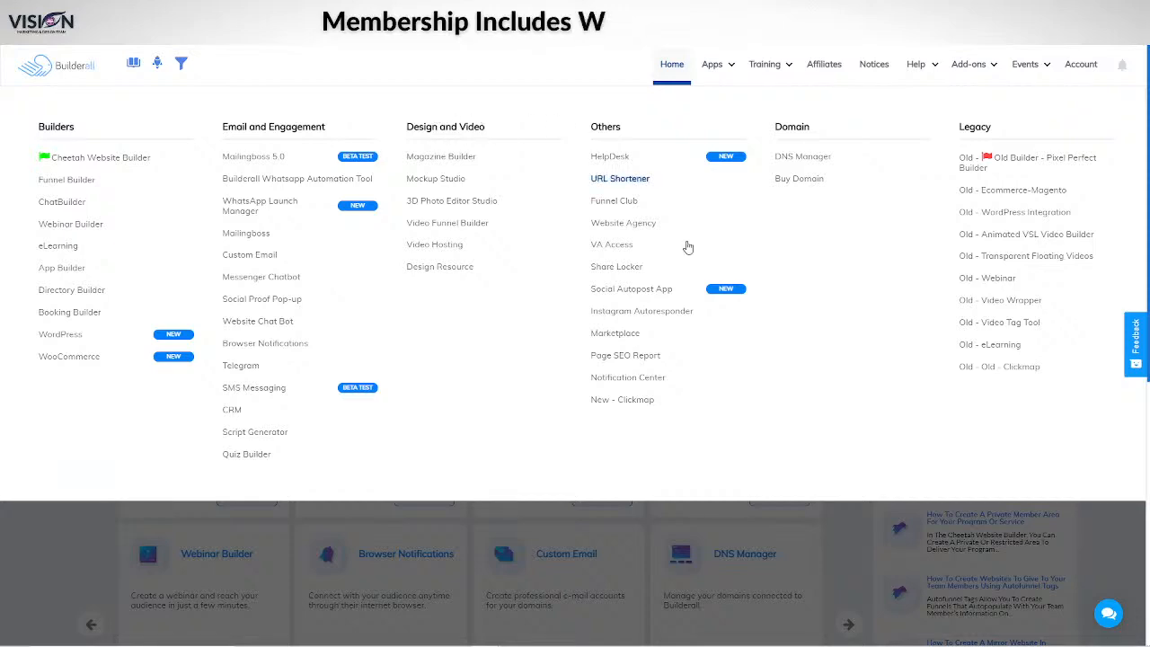
scroll(53, 358, down, 3)
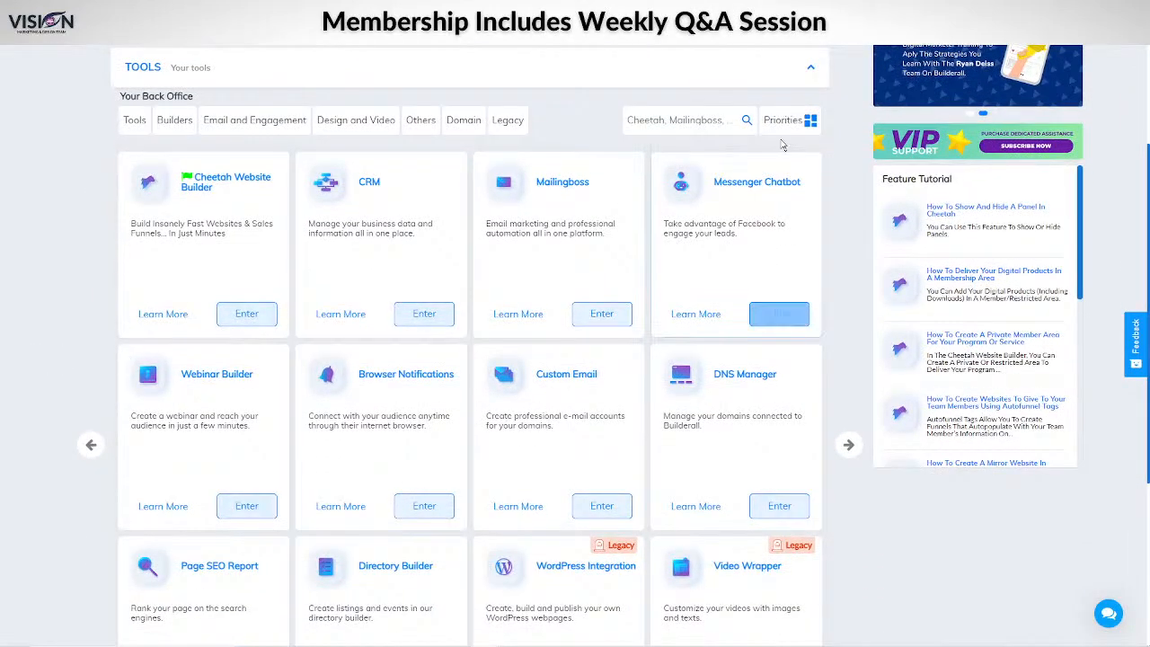
Step: Open the Priorities ordering panel and toggle Self-Organization of Tools
click(808, 120)
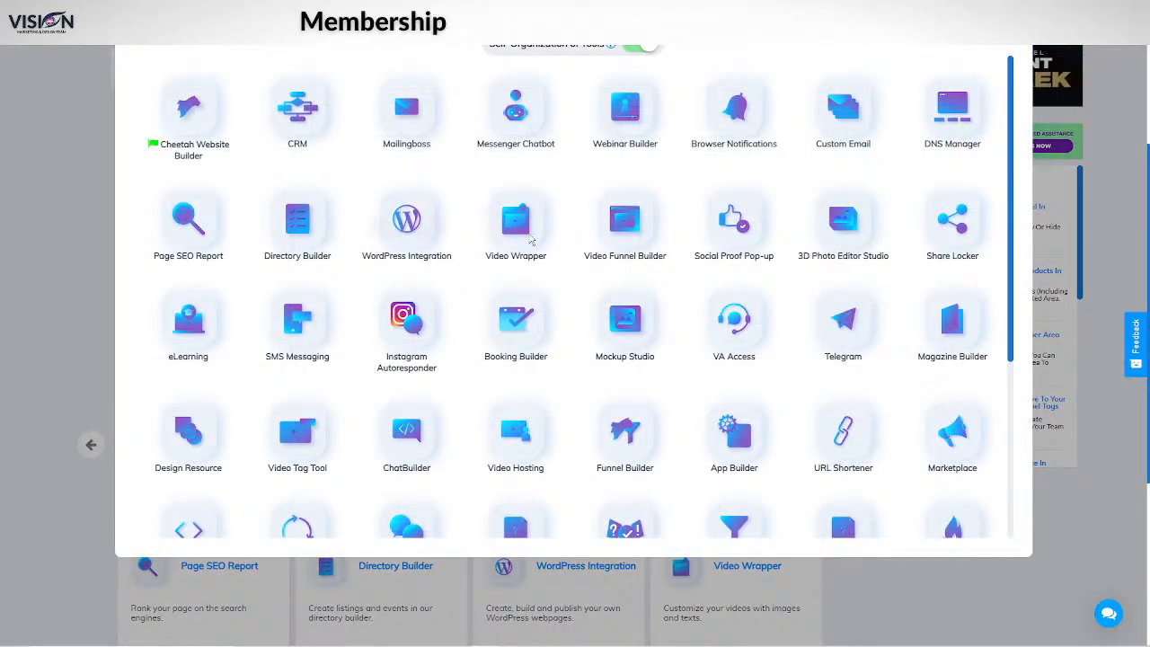
scroll(273, 380, up, 3)
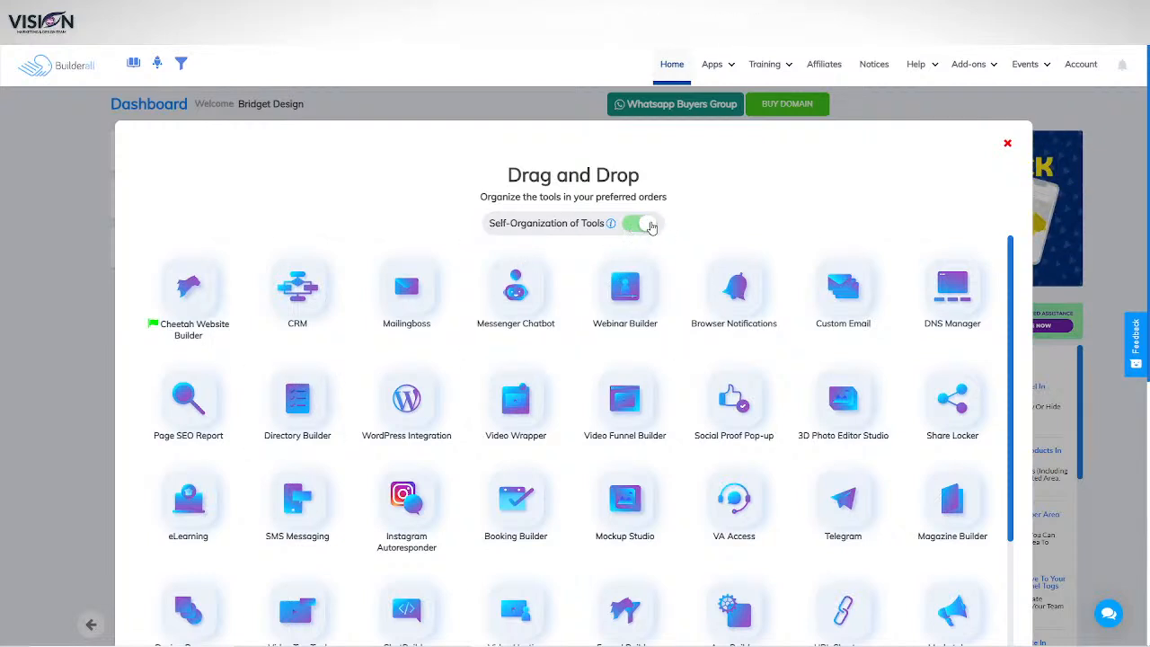
click(632, 227)
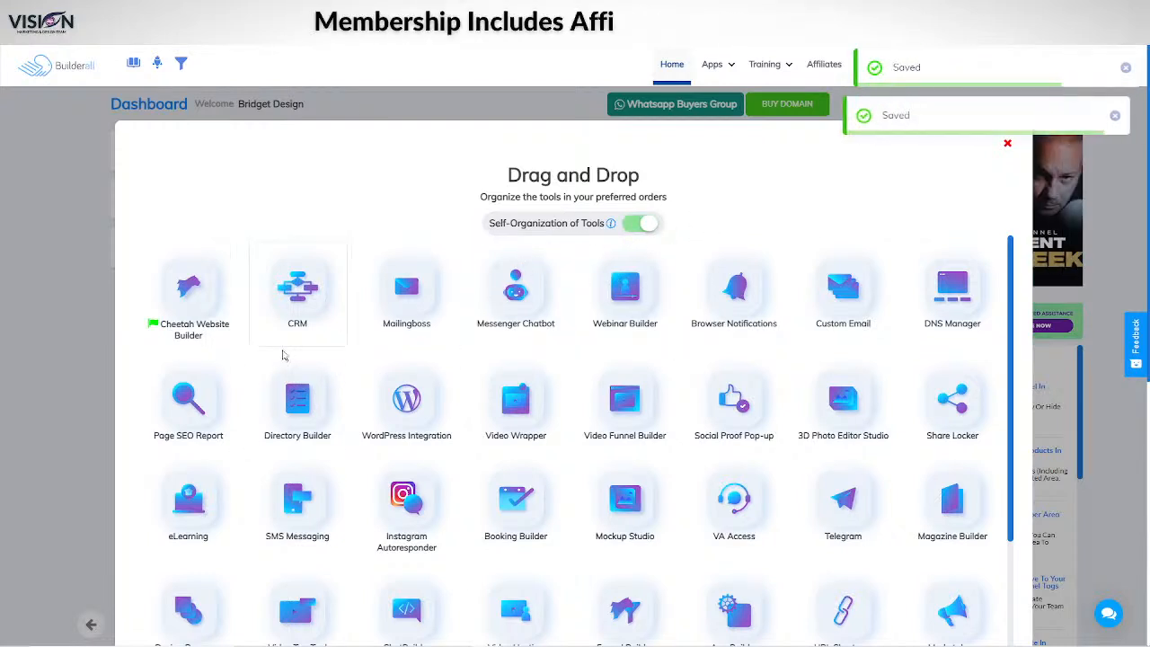
scroll(297, 331, down, 1)
scroll(284, 329, up, 1)
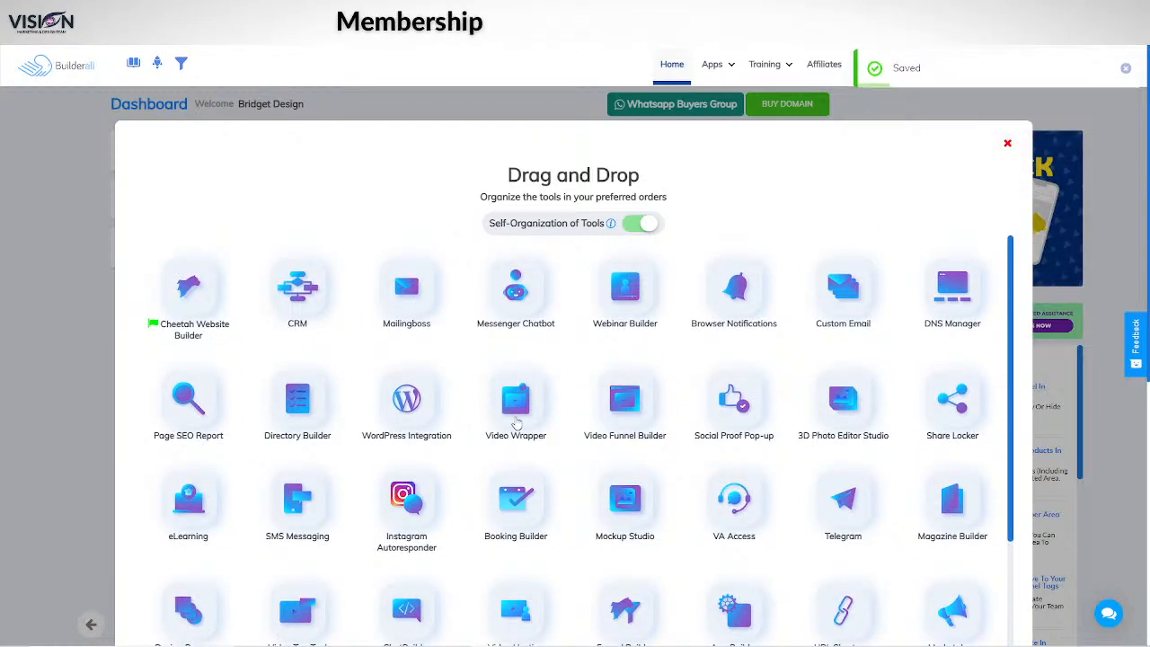
Step: Drag Webinar Builder, Custom Email and Booking Builder up to follow Cheetah Website Builder
drag(625, 296, 325, 305)
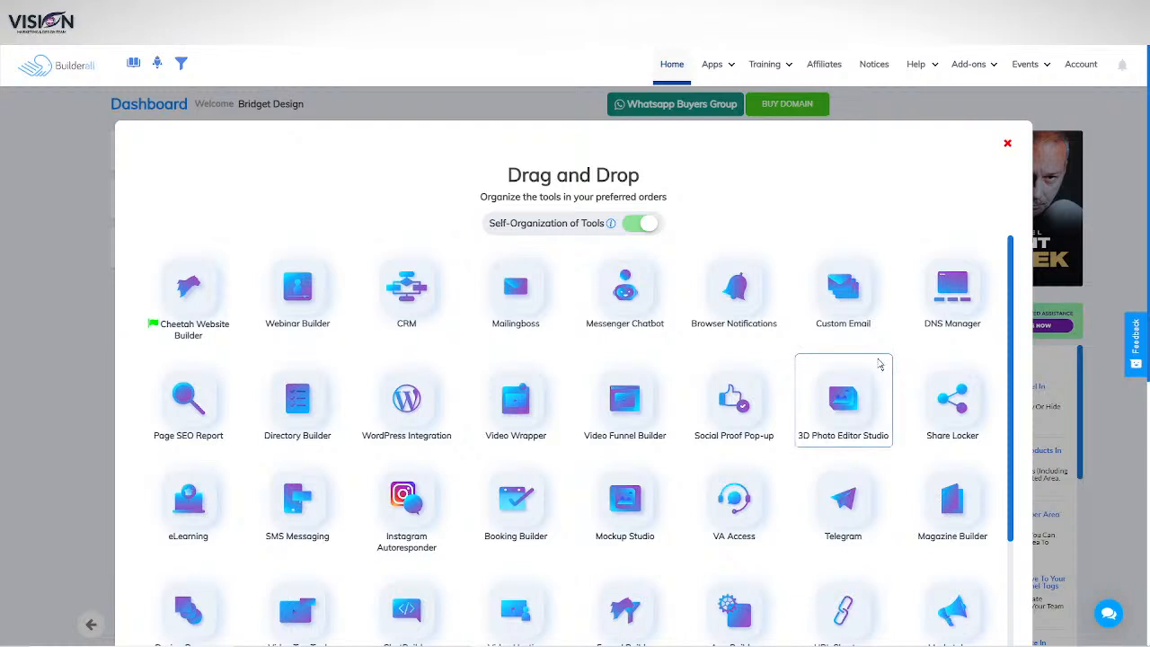
drag(854, 306, 395, 306)
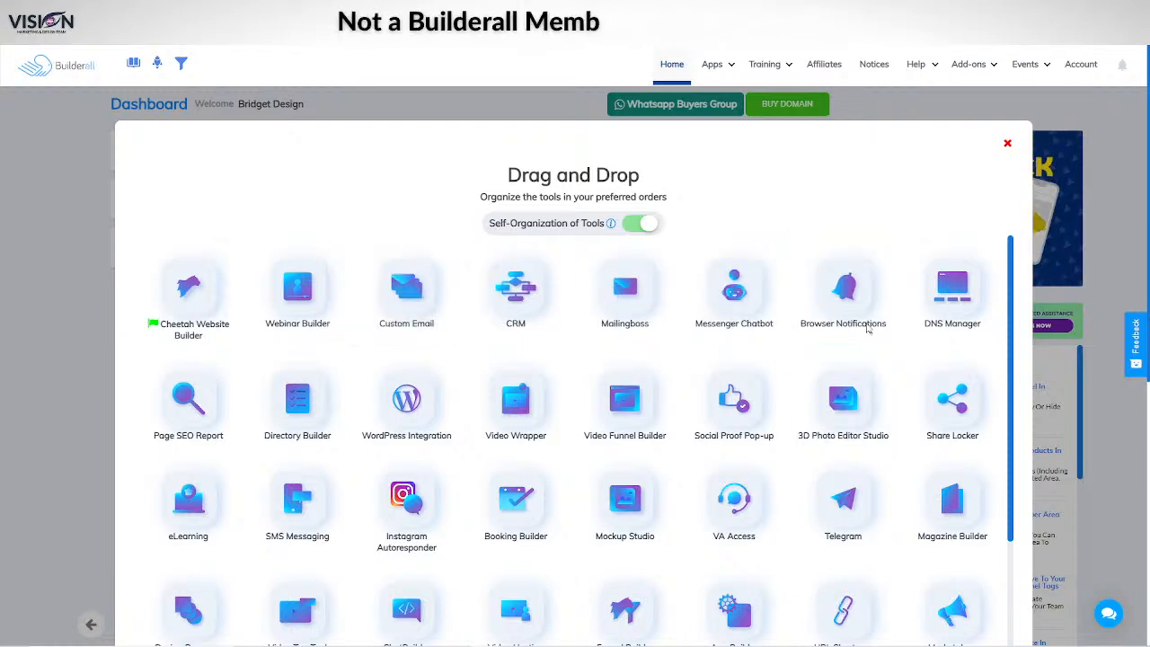
scroll(606, 462, down, 1)
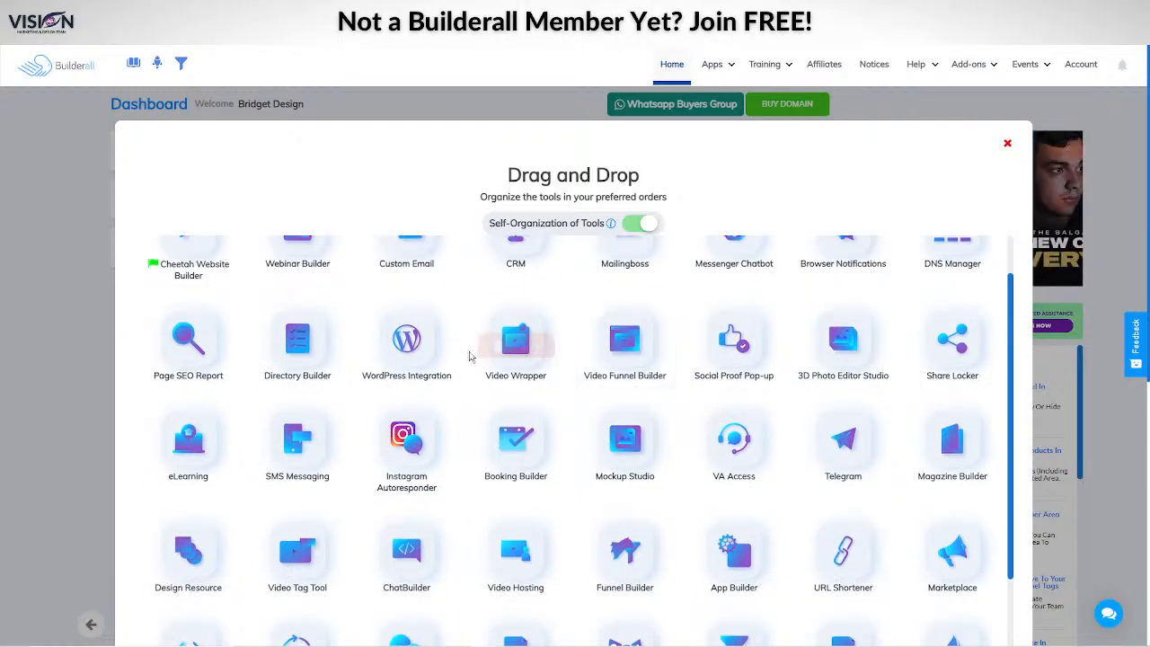
scroll(503, 404, down, 2)
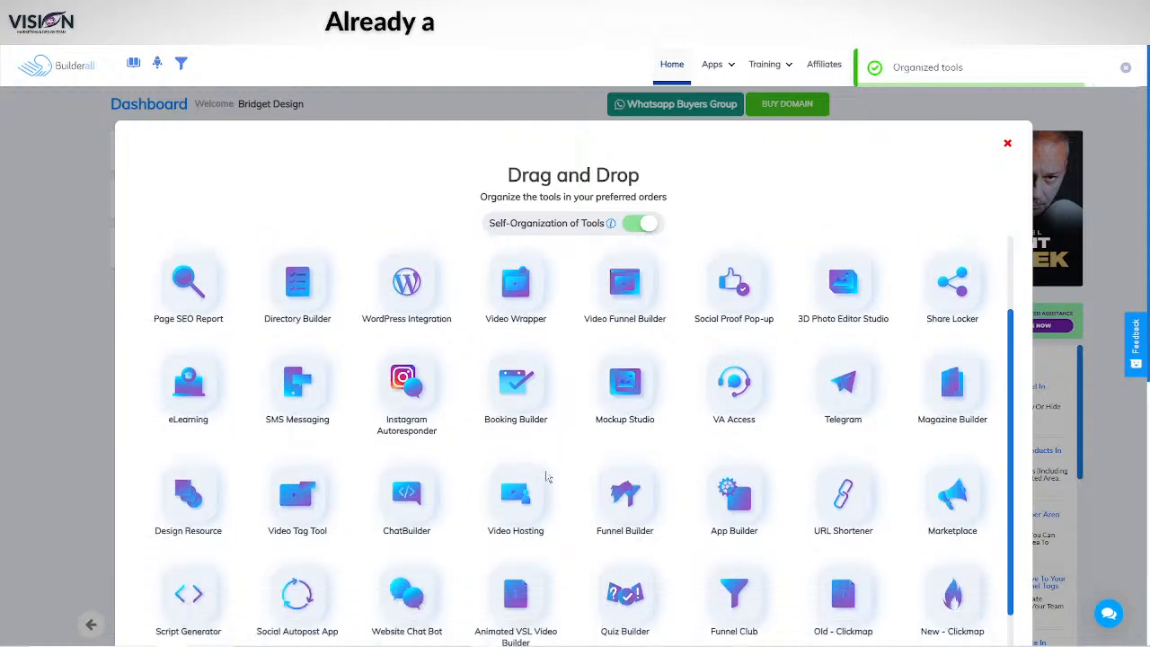
drag(526, 356, 411, 314)
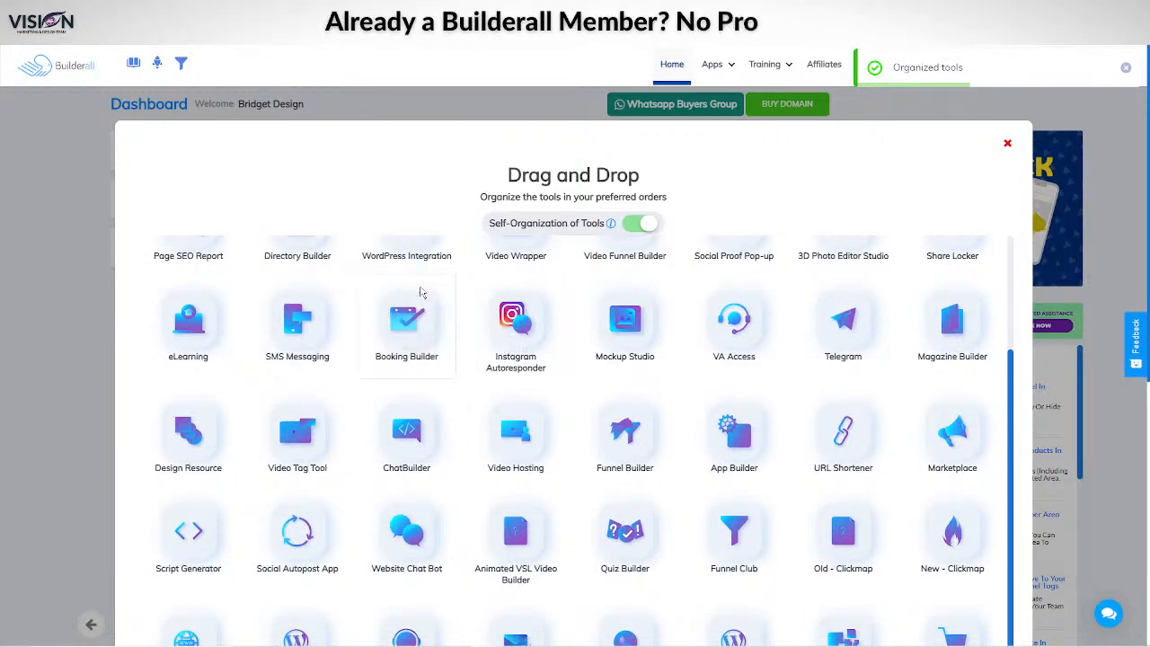
scroll(411, 315, up, 3)
drag(413, 526, 422, 270)
scroll(953, 557, down, 5)
scroll(952, 557, down, 4)
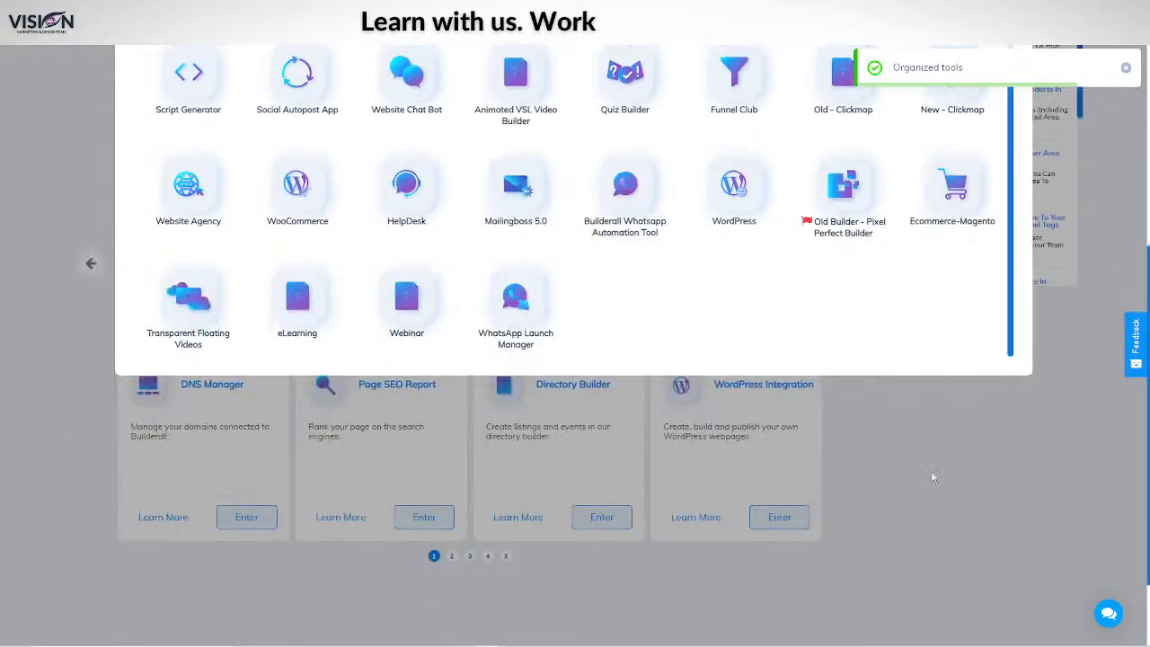
scroll(974, 378, up, 4)
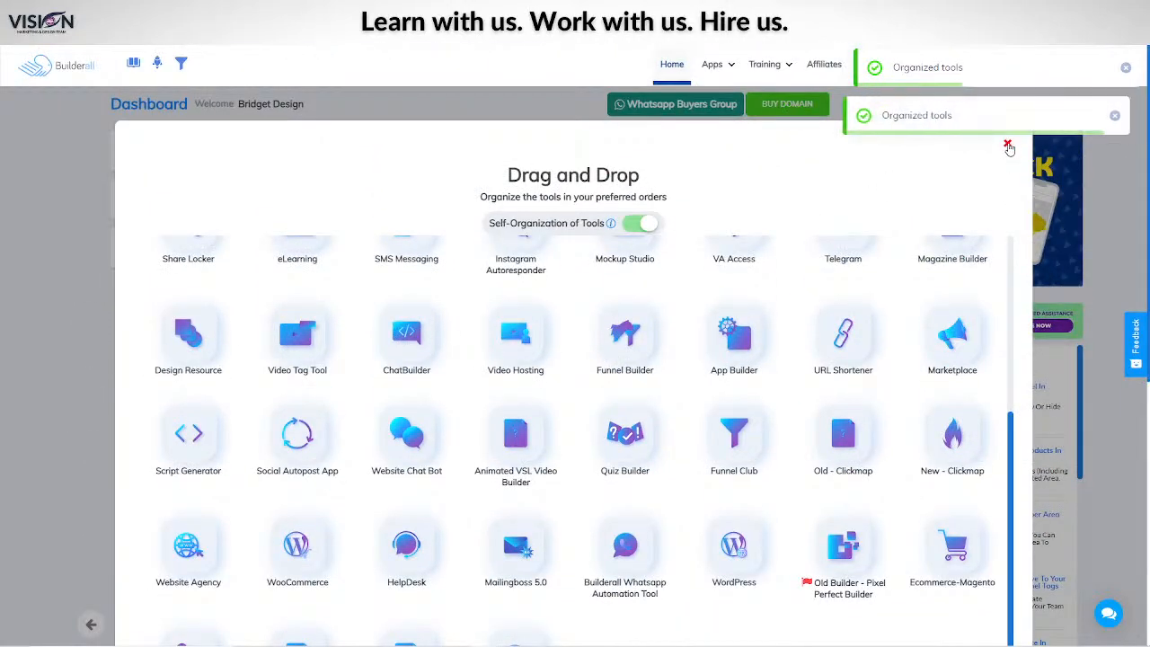
Step: Close the Drag and Drop tool-ordering panel and go to the Affiliate Dashboard
click(1007, 143)
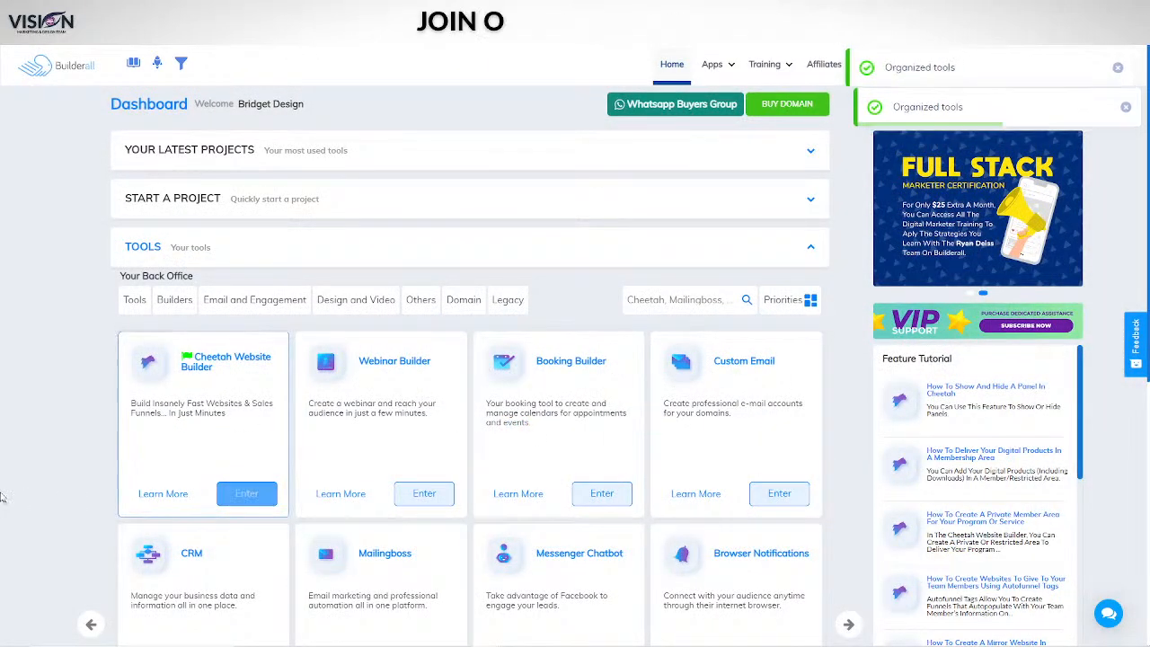
scroll(753, 329, down, 4)
scroll(862, 396, up, 5)
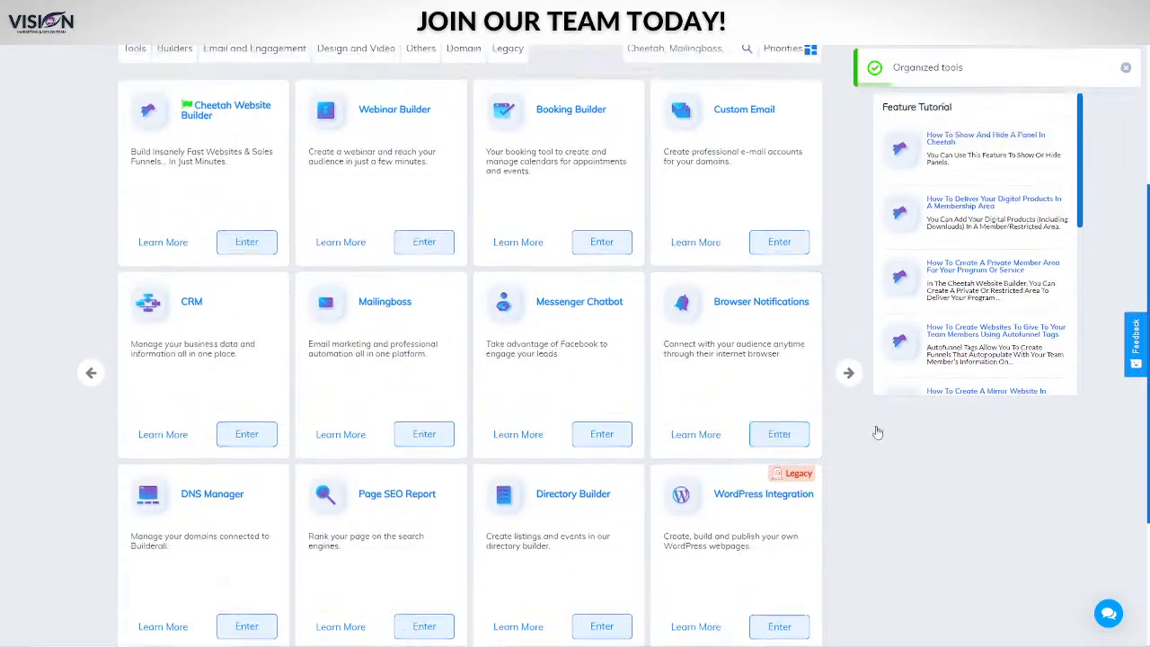
mouse_move(715, 64)
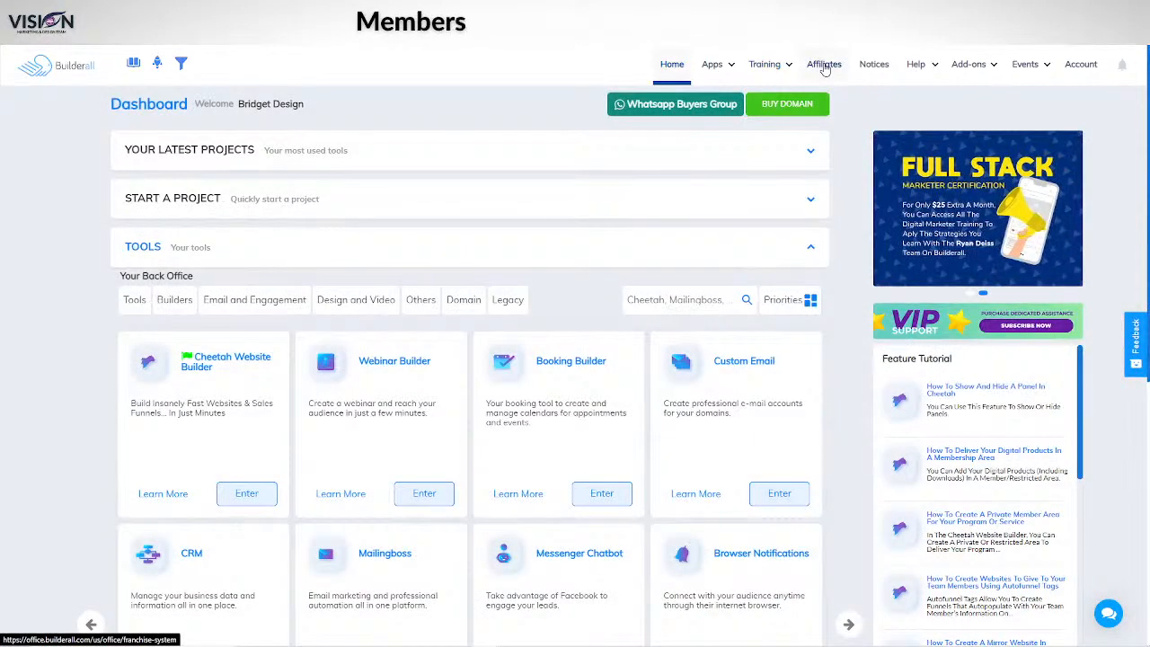
click(824, 67)
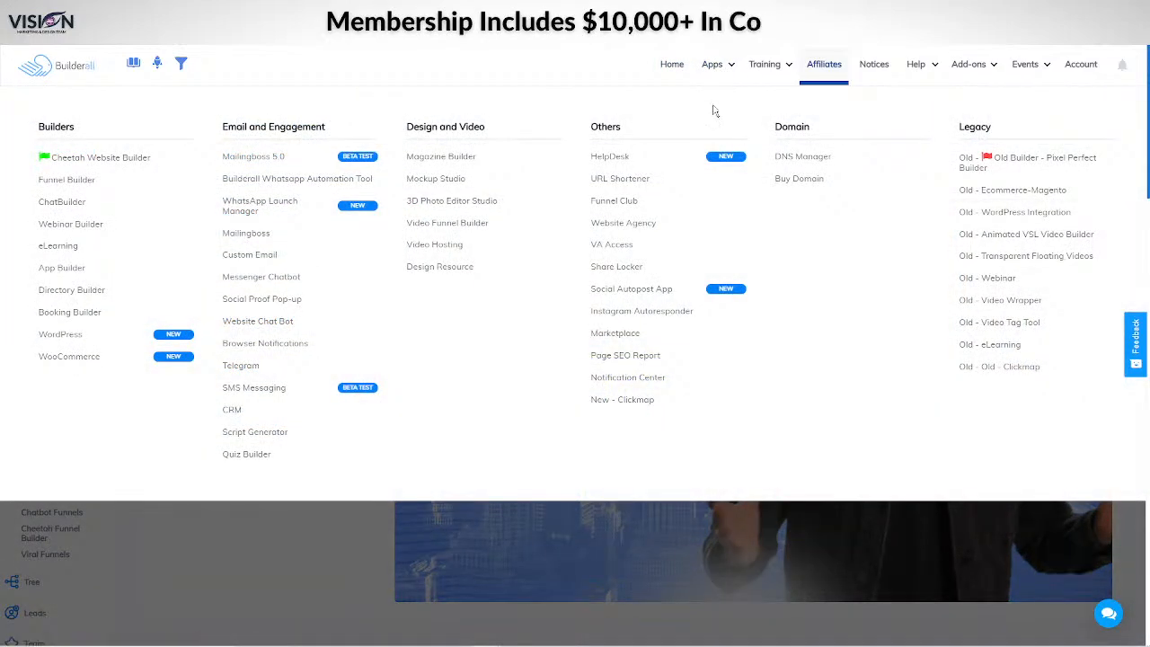
Step: In HelpDesk, open the company settings for Vision Marketing and Design Support
click(611, 156)
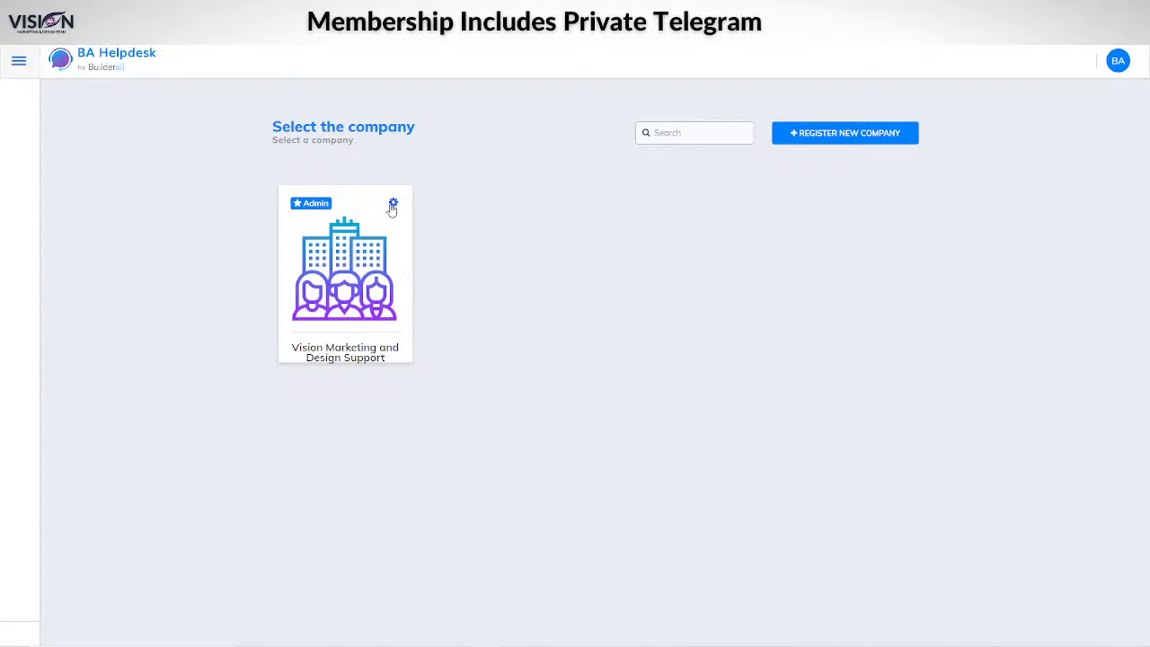
click(394, 206)
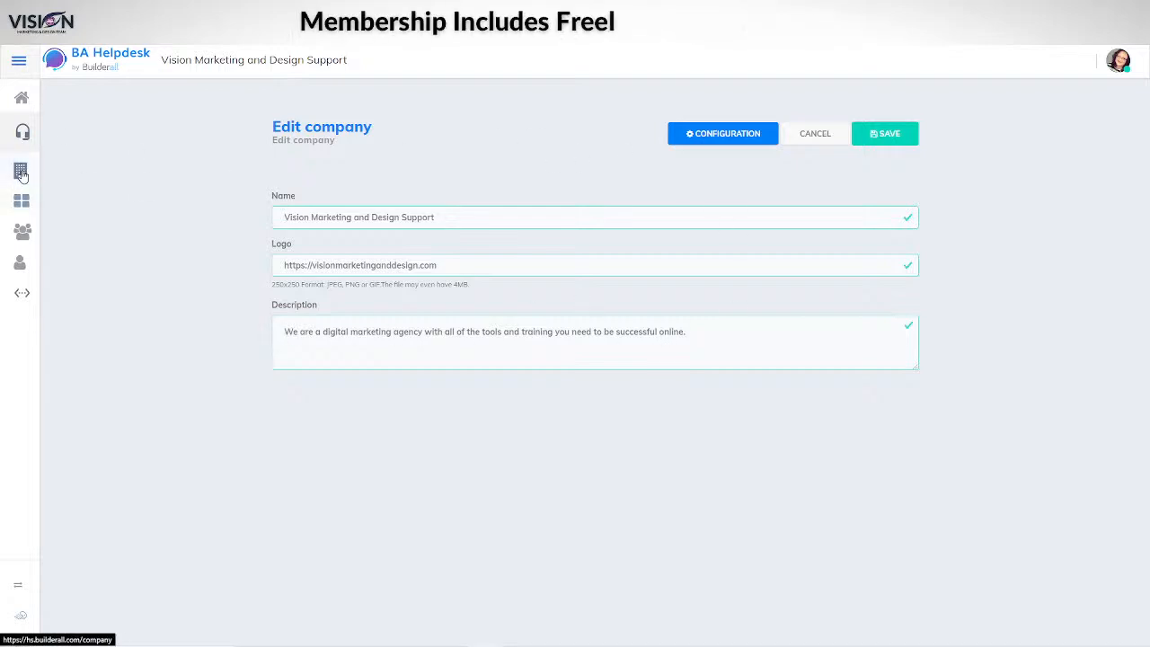
Step: Open in-progress Chat #80 and review its test messages and customer image attachment
click(23, 131)
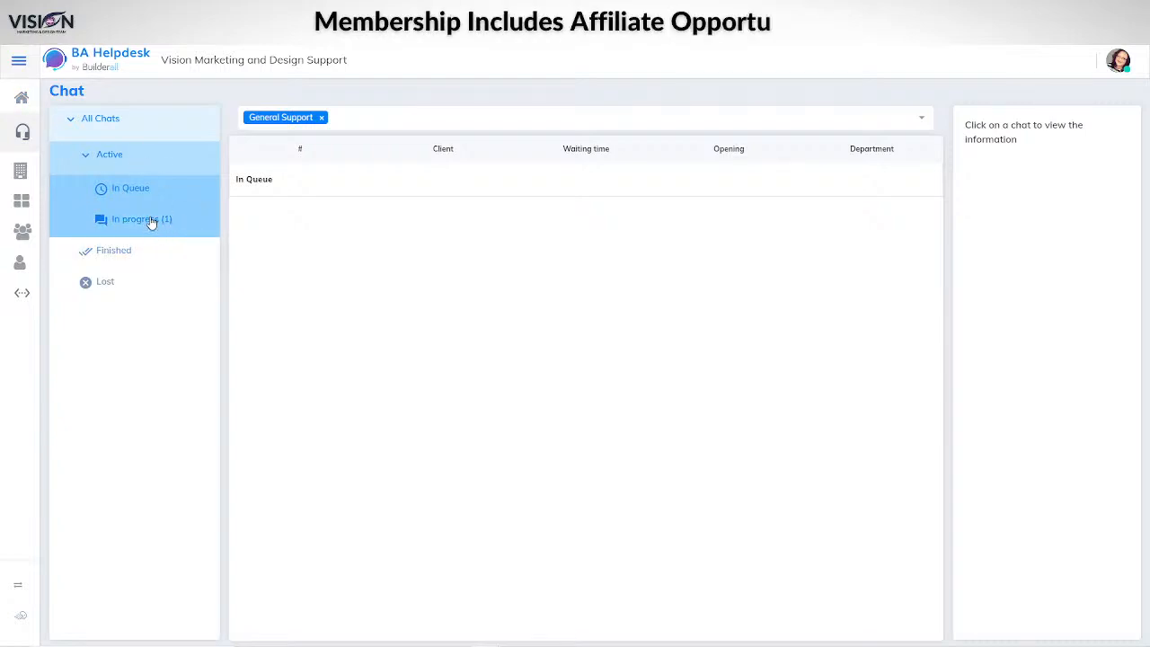
click(151, 221)
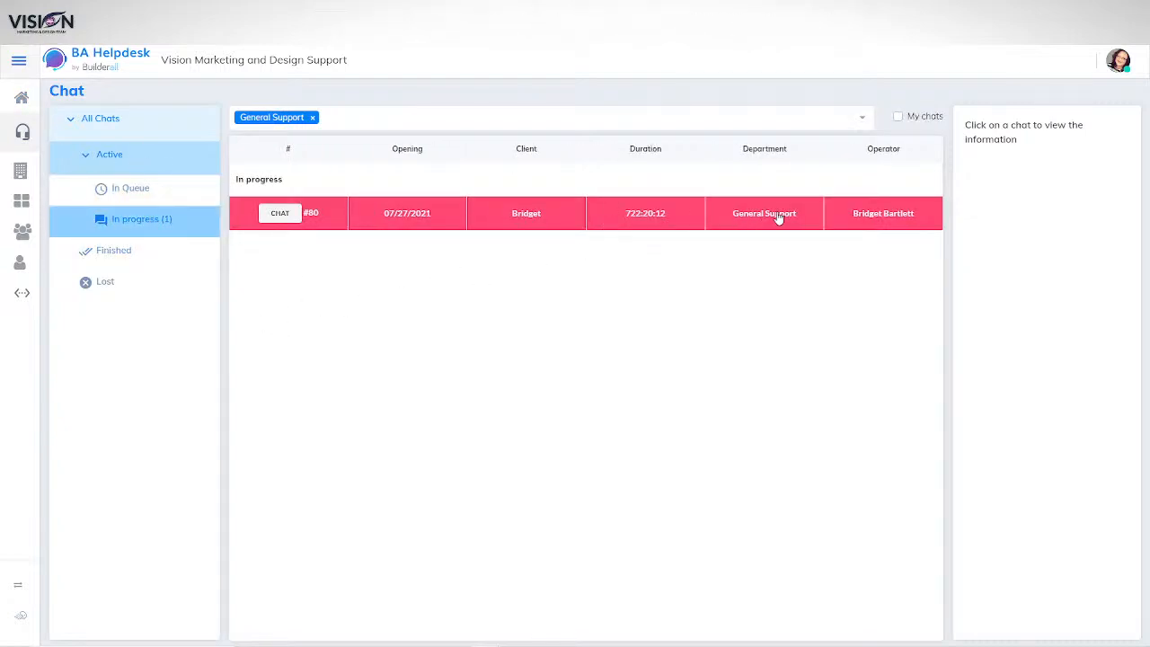
click(646, 217)
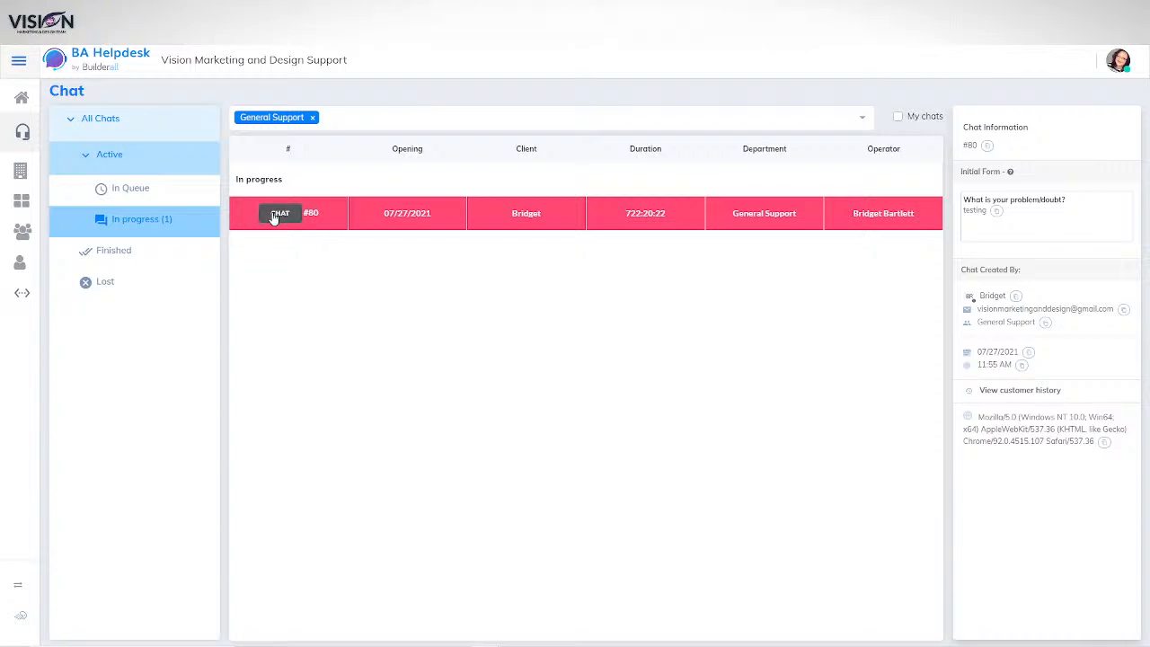
click(276, 216)
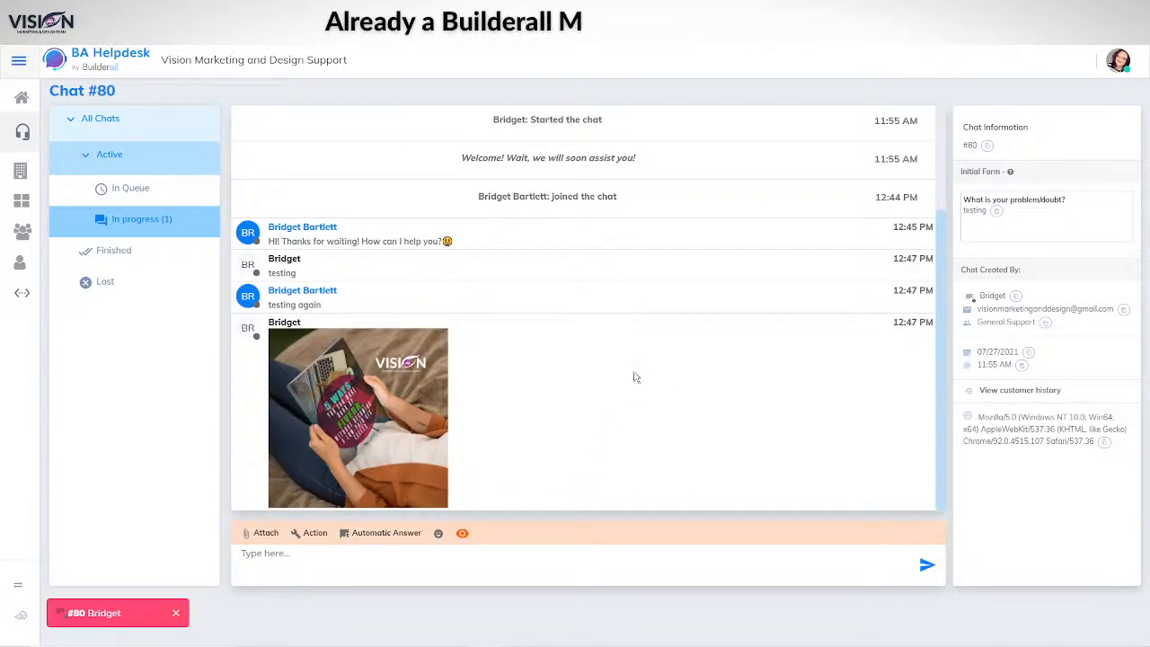
scroll(583, 367, up, 3)
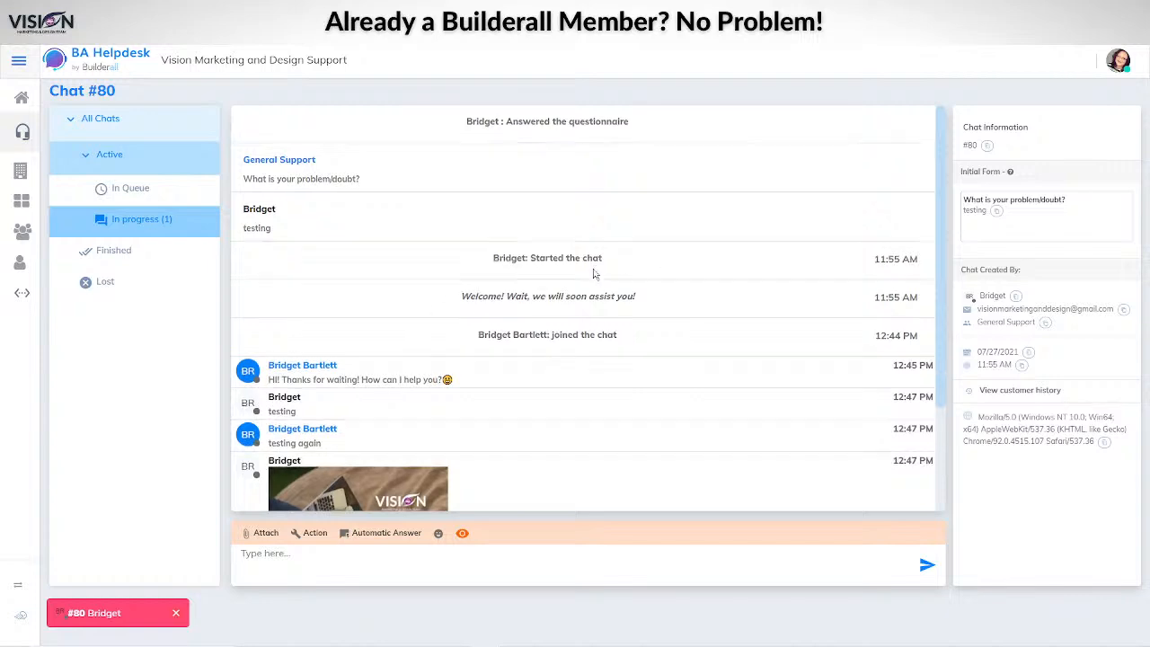
scroll(620, 341, down, 3)
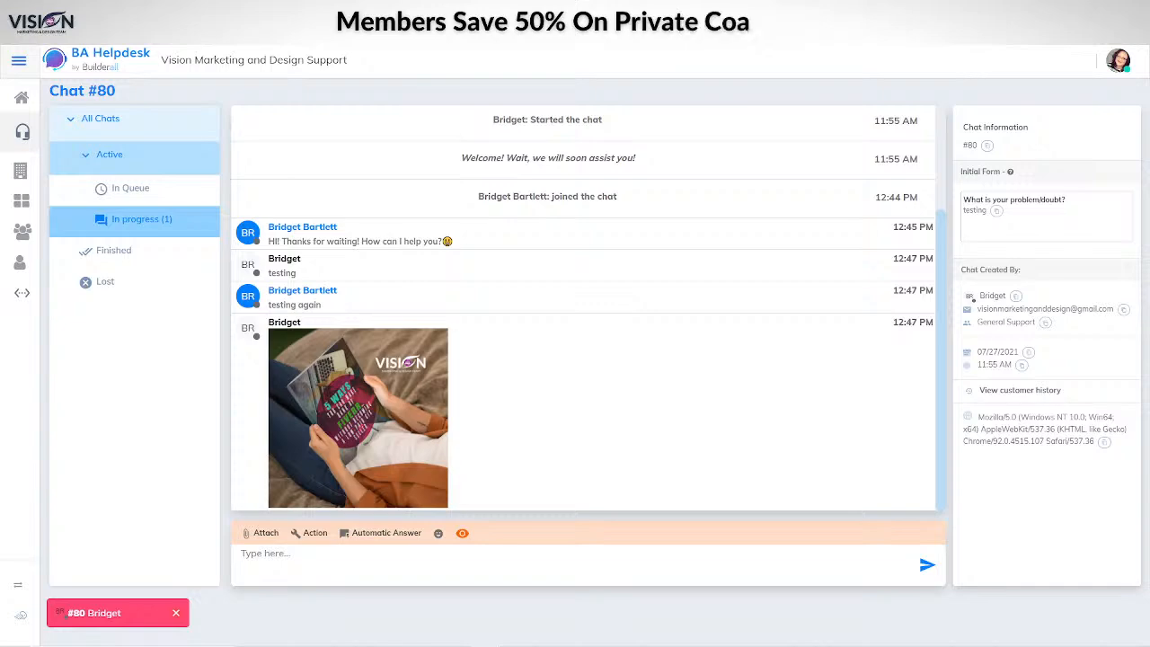
drag(1149, 27, 614, 27)
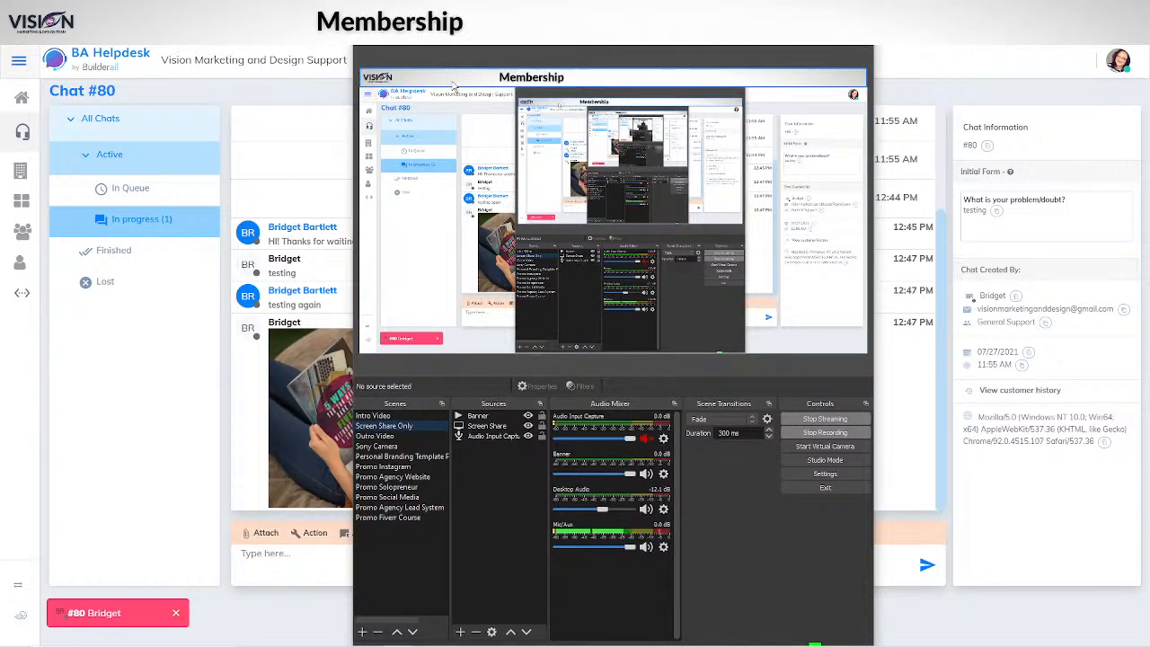
Step: Move the OBS Banner source to the top of the preview and push the OBS window aside
click(441, 187)
drag(441, 187, 550, 90)
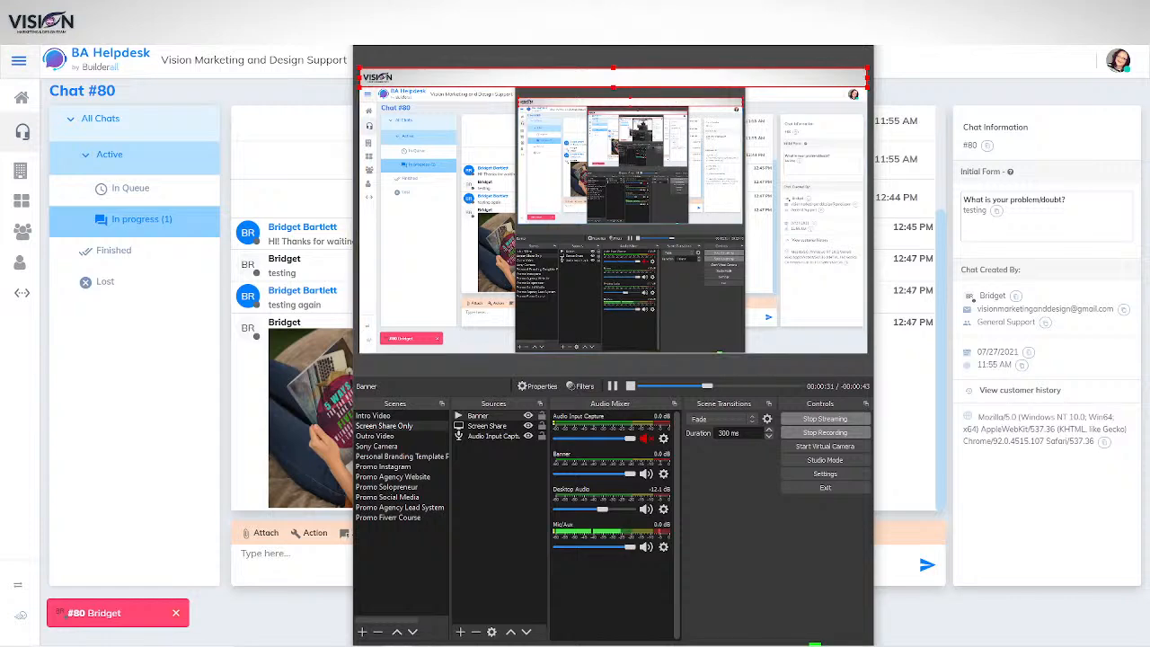
drag(647, 62, 1149, 81)
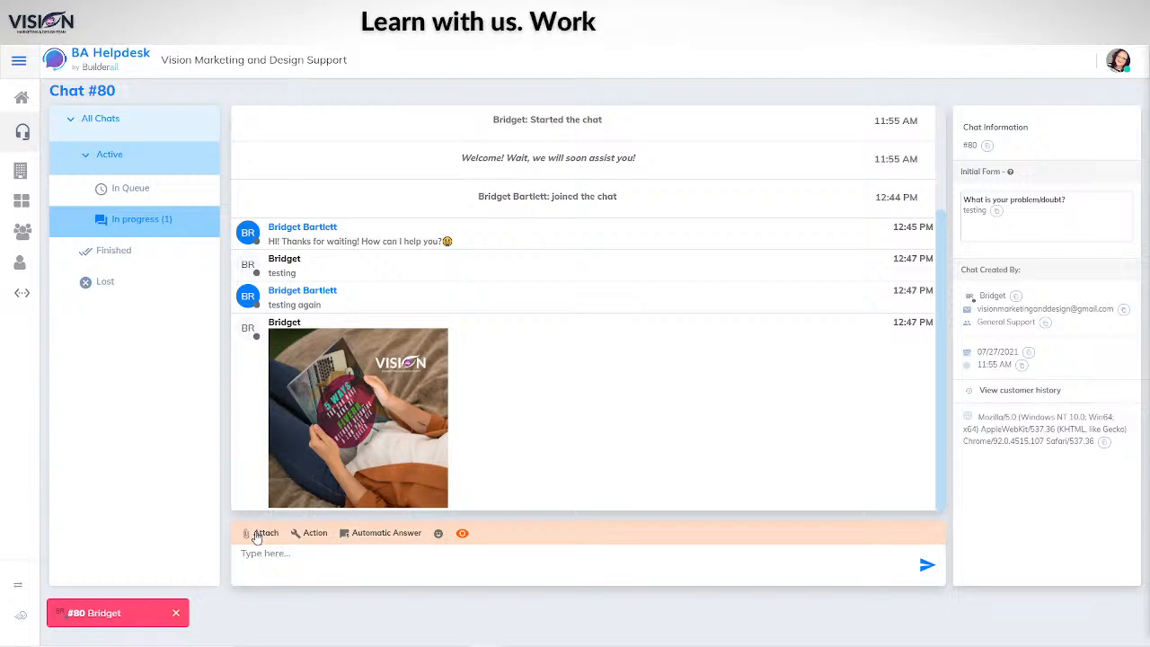
click(326, 533)
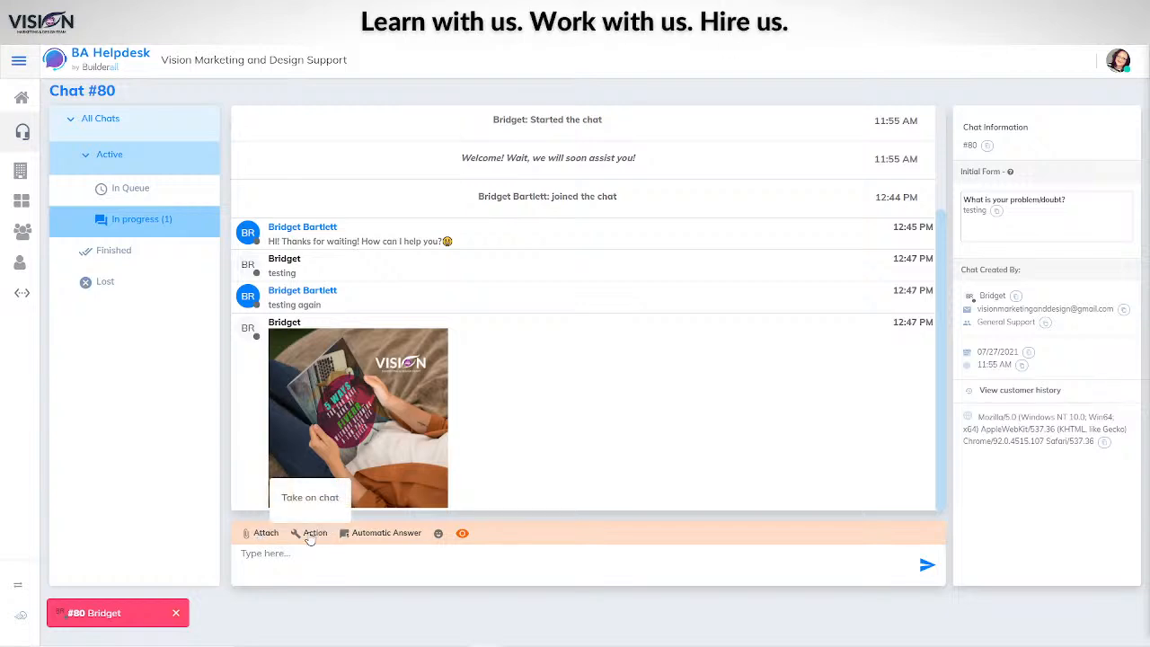
click(359, 537)
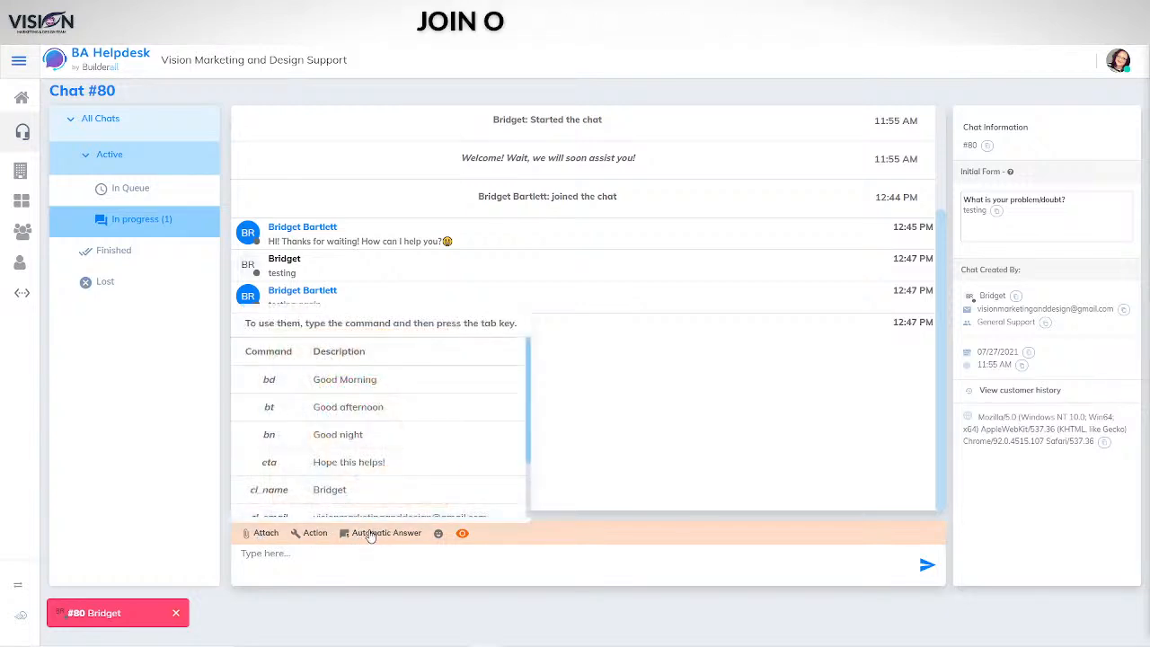
scroll(404, 460, down, 2)
scroll(407, 463, up, 2)
click(438, 534)
scroll(459, 483, down, 7)
click(464, 528)
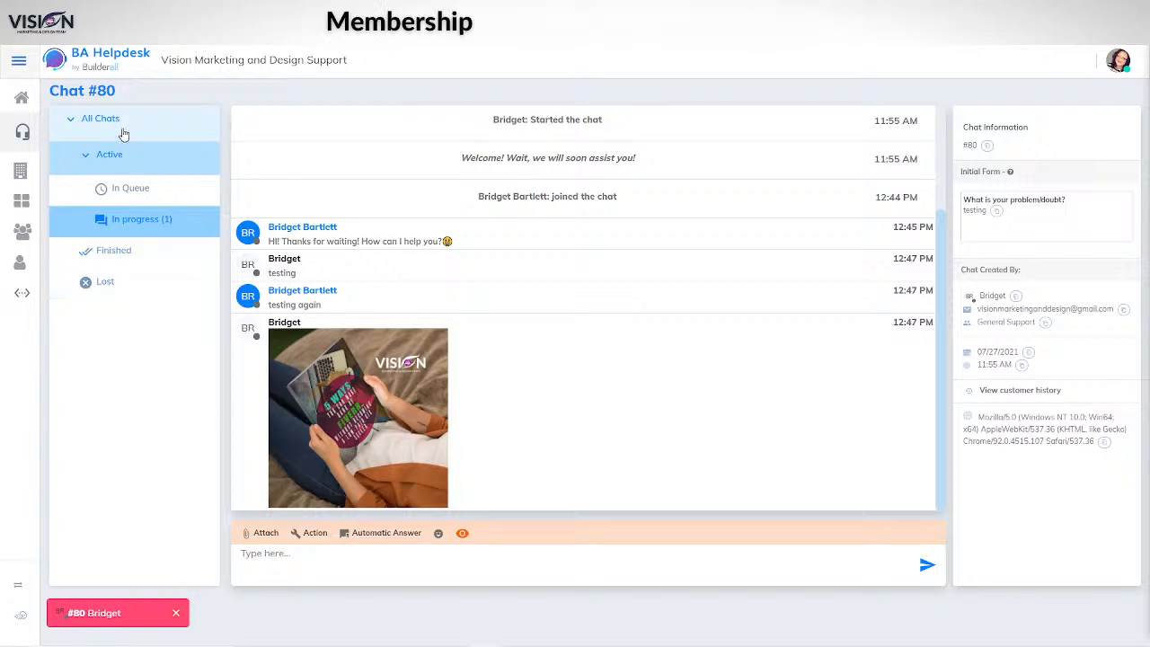
Step: View the Company Dashboard and Integration page, then expand the sidebar to show section labels
click(20, 169)
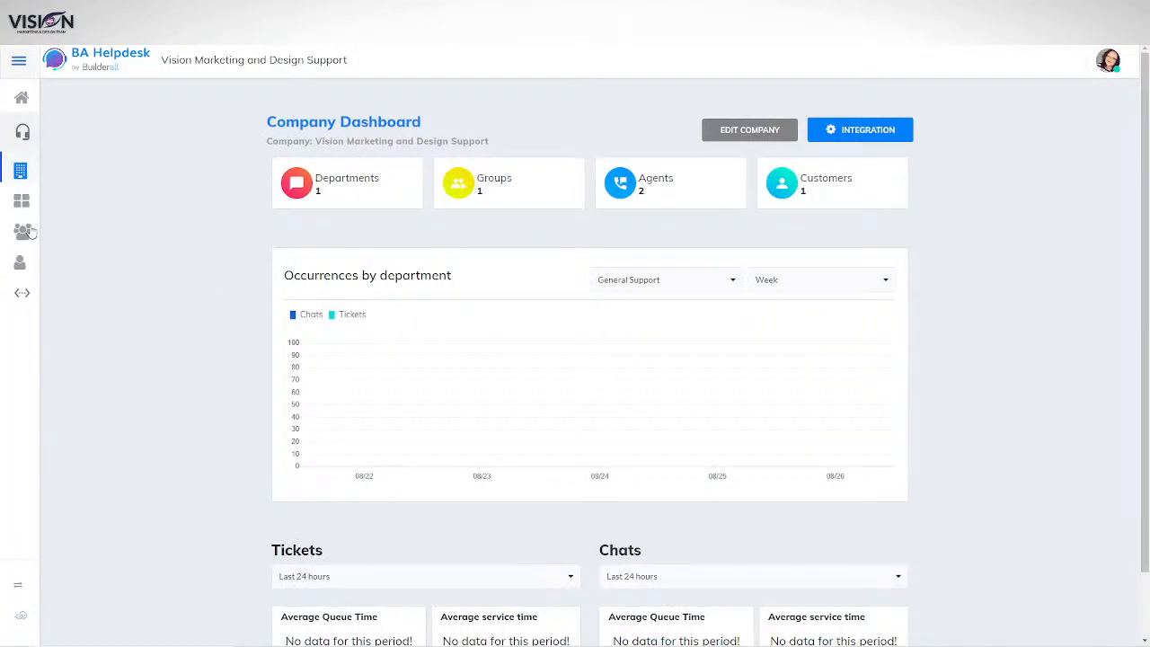
click(21, 293)
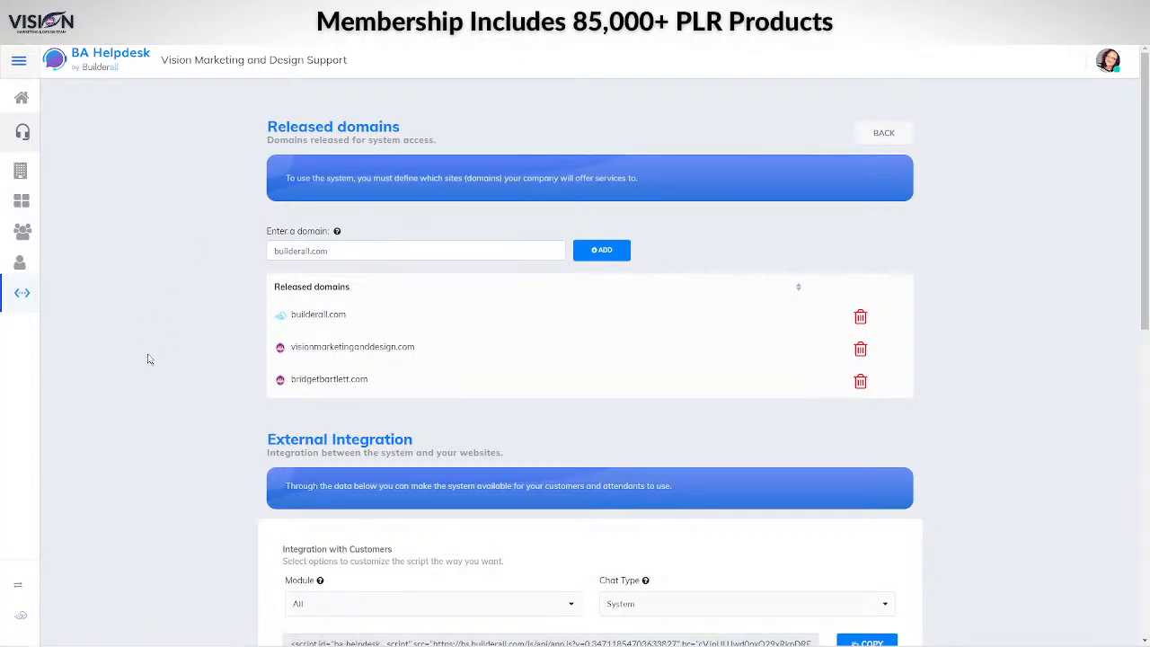
scroll(153, 350, down, 4)
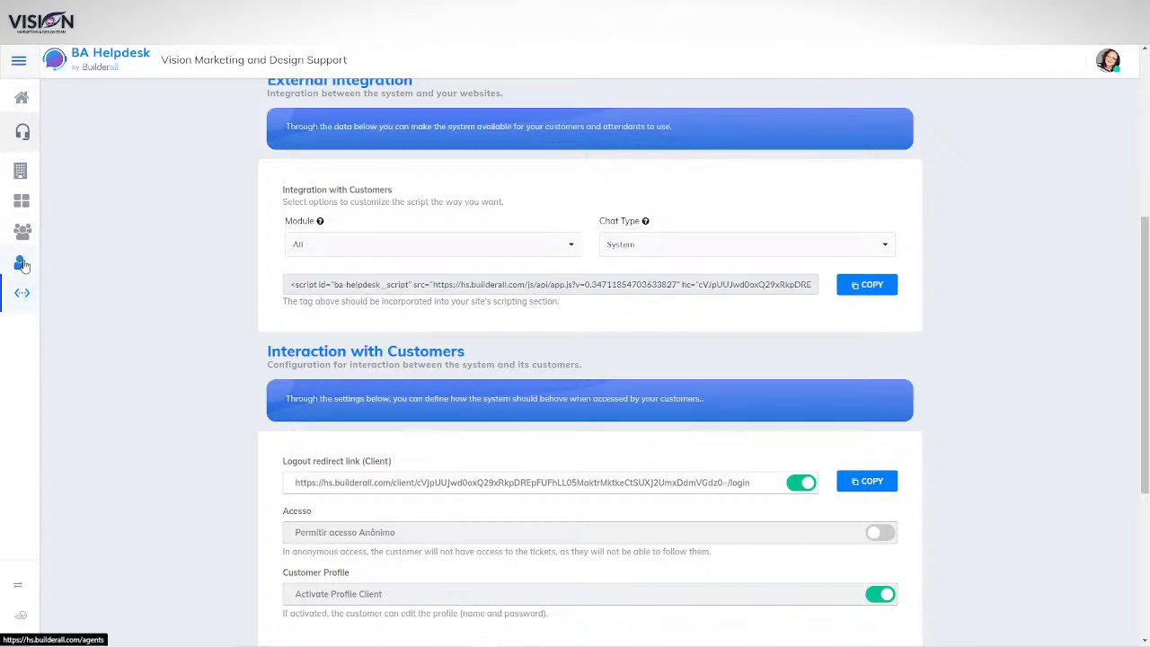
click(20, 172)
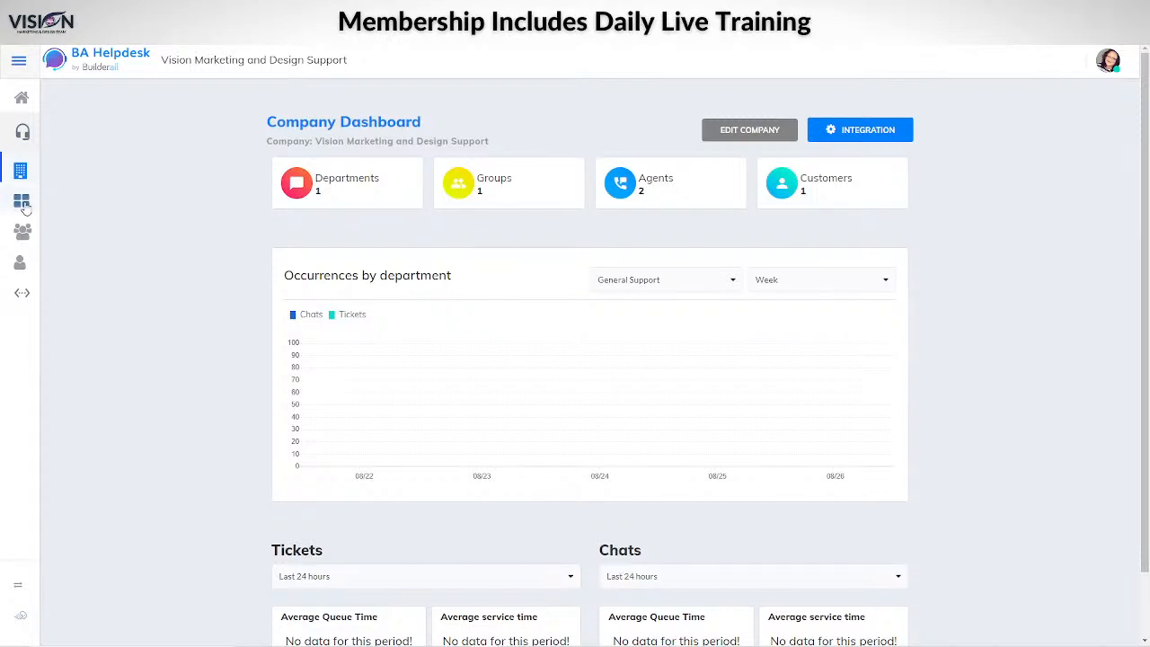
click(19, 60)
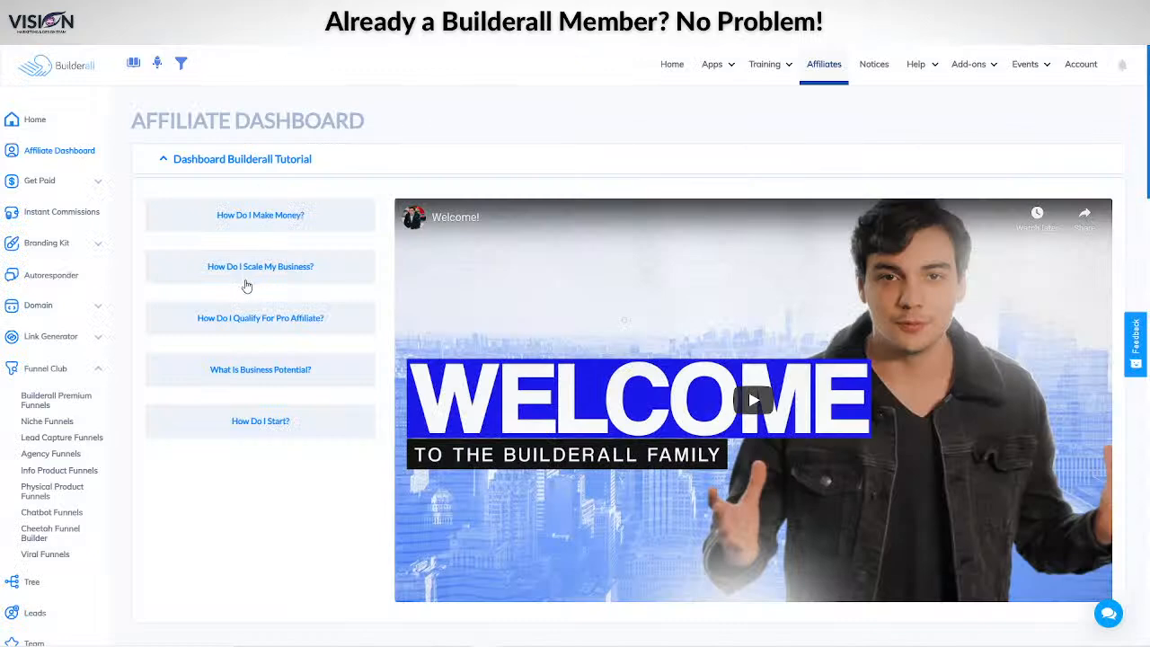
Step: Launch MailingBoss 5.0 from the Builderall Apps menu under Email and Engagement
click(717, 63)
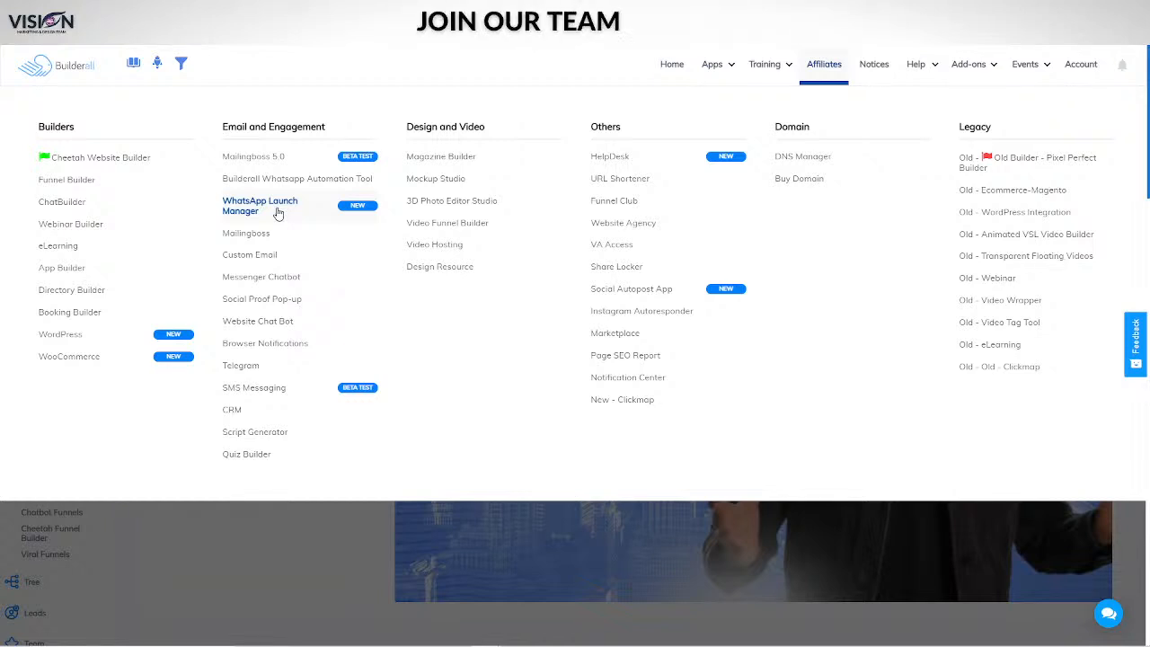
click(293, 156)
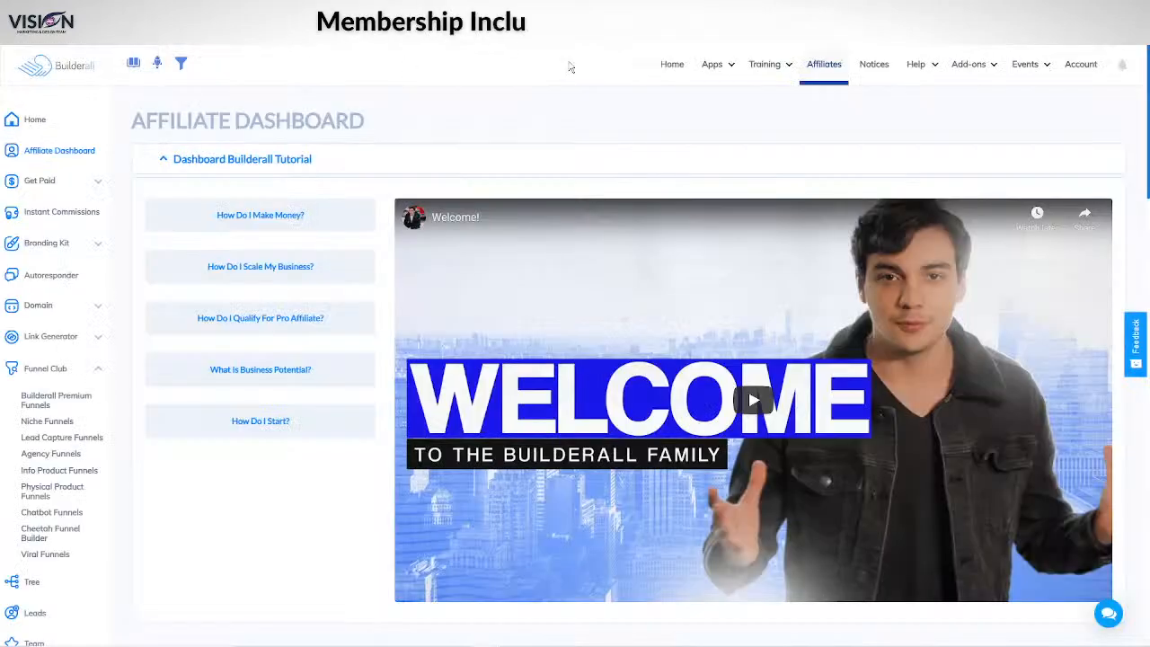
click(712, 63)
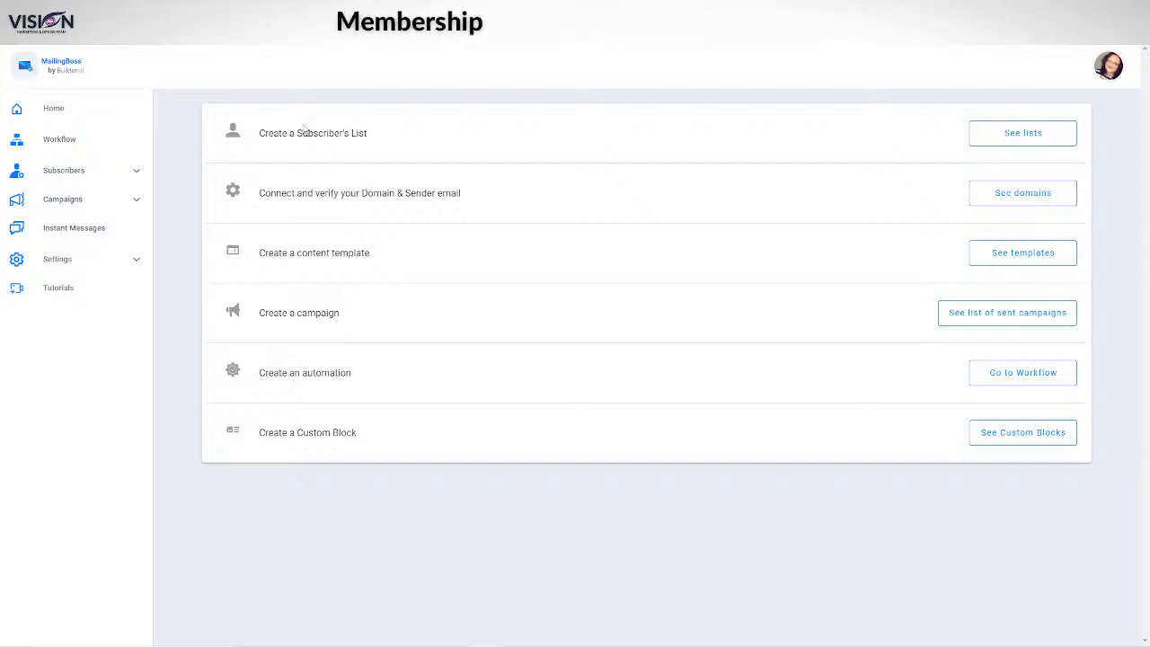
Step: View the subscriber lists, E-mail Marketing List and Everyone, from the MailingBoss home page
click(1004, 137)
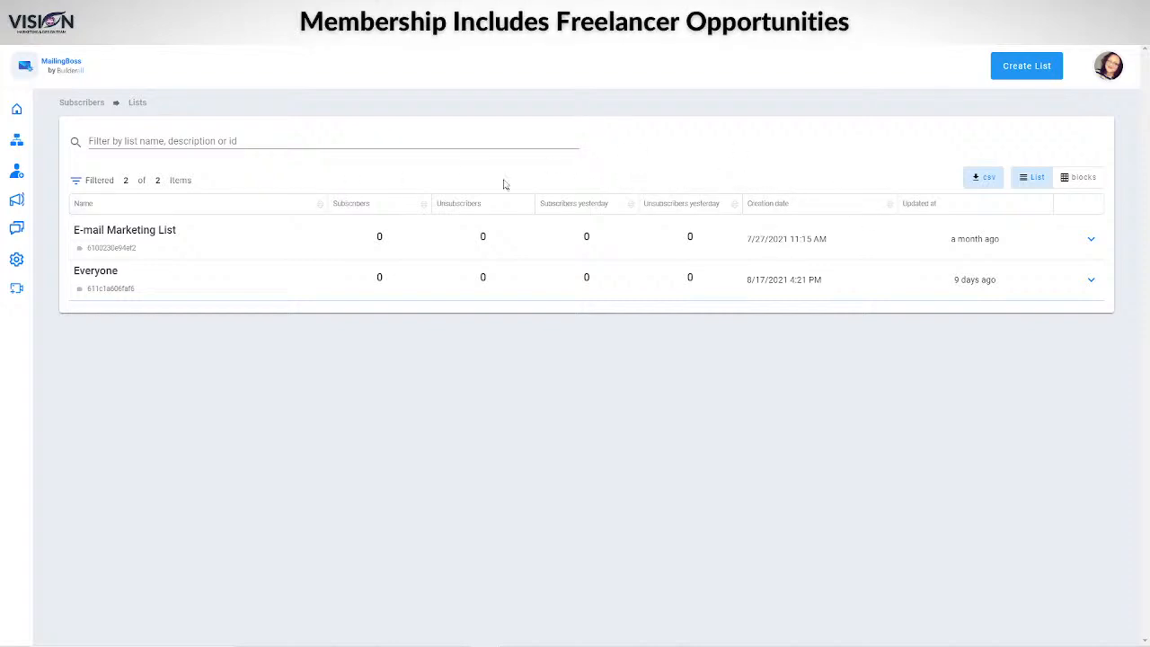
Step: Save a list named 'test' with double opt-in/opt-out and description 'test', then view its signup form
click(1014, 70)
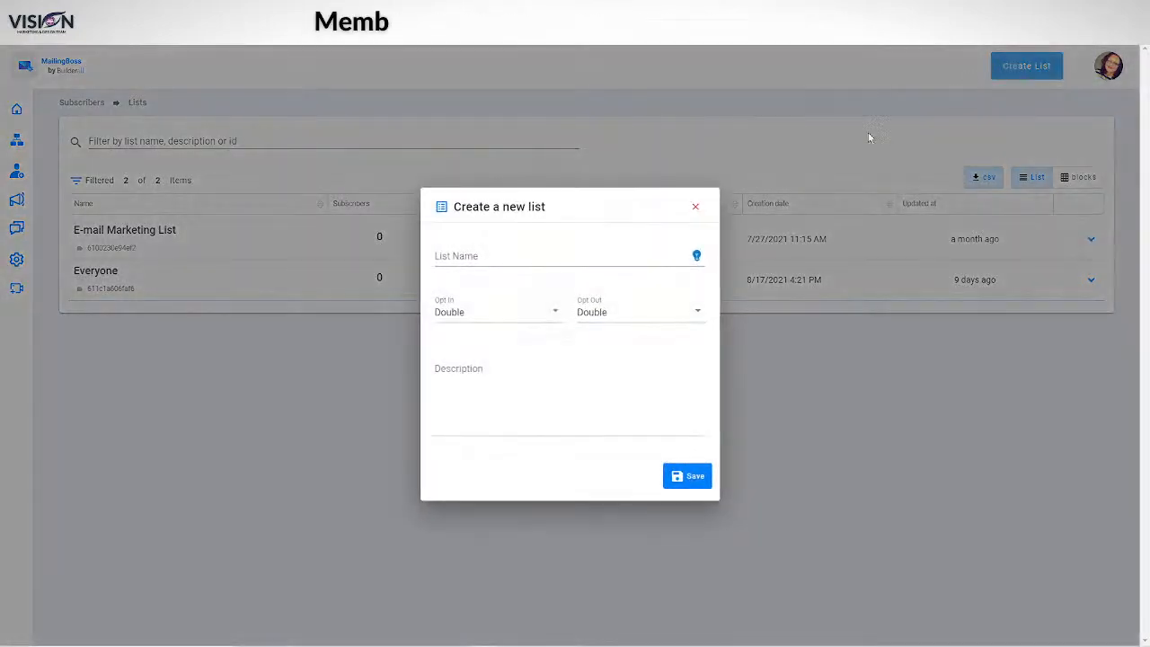
click(476, 253)
text(test)
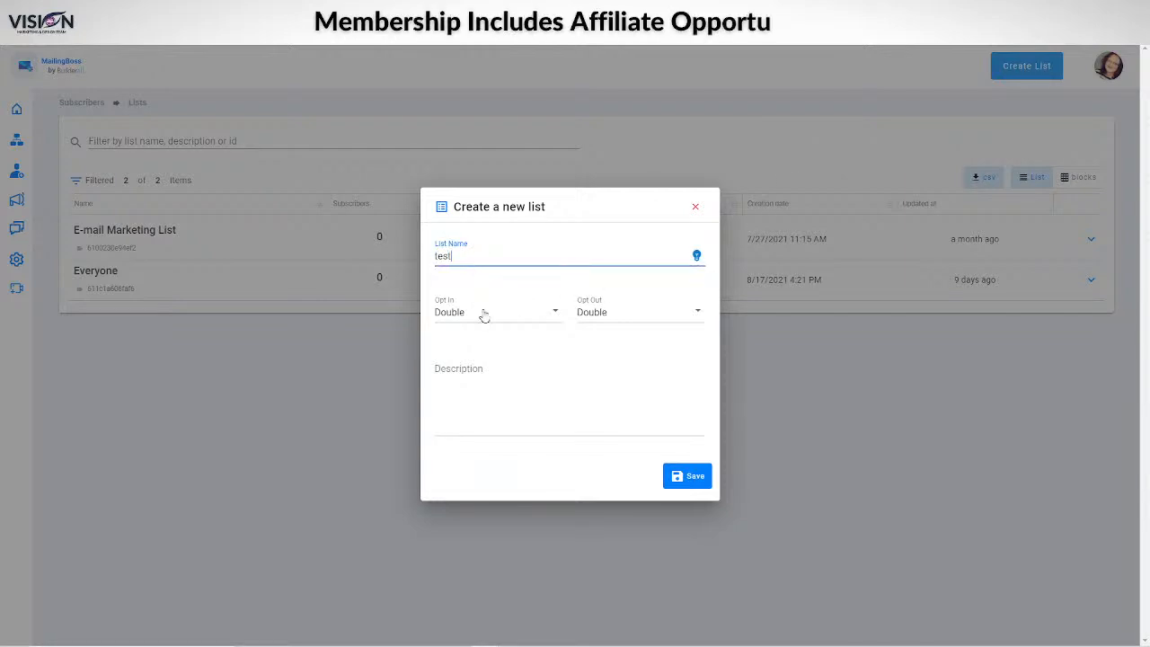
click(497, 317)
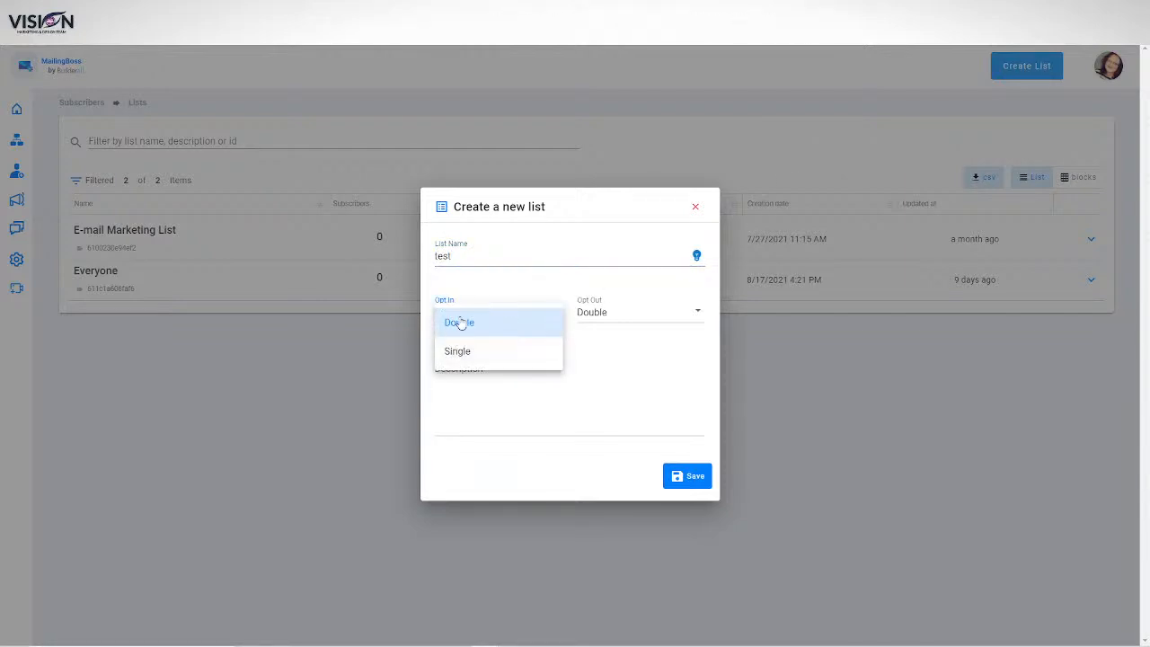
click(599, 314)
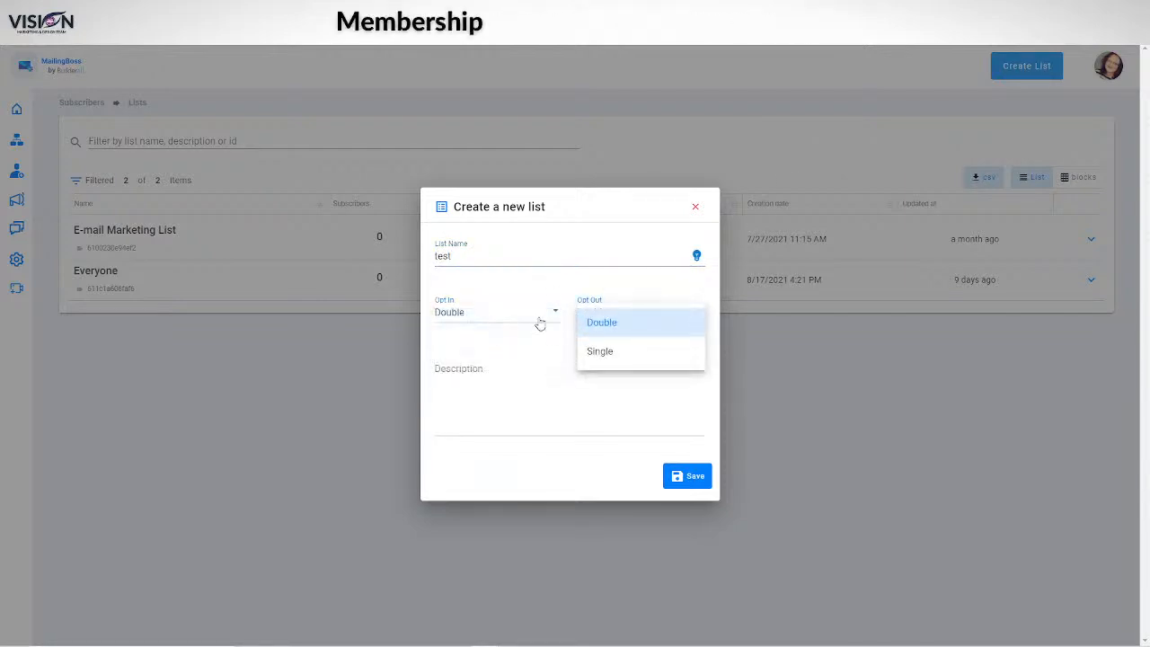
click(475, 414)
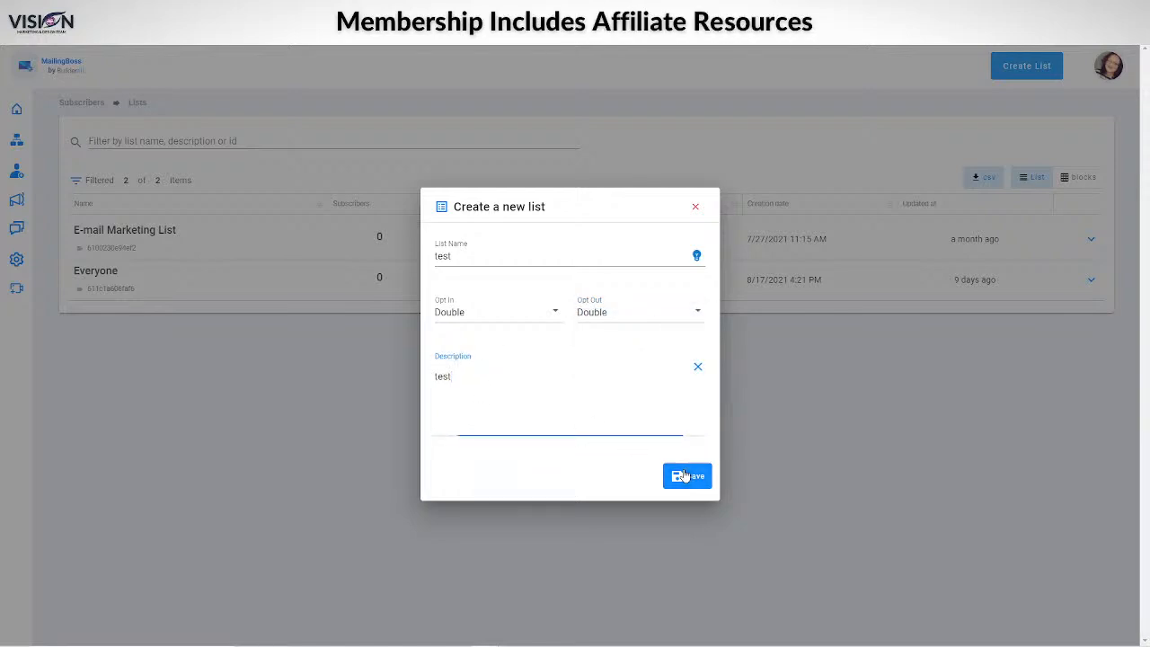
text(test)
click(688, 477)
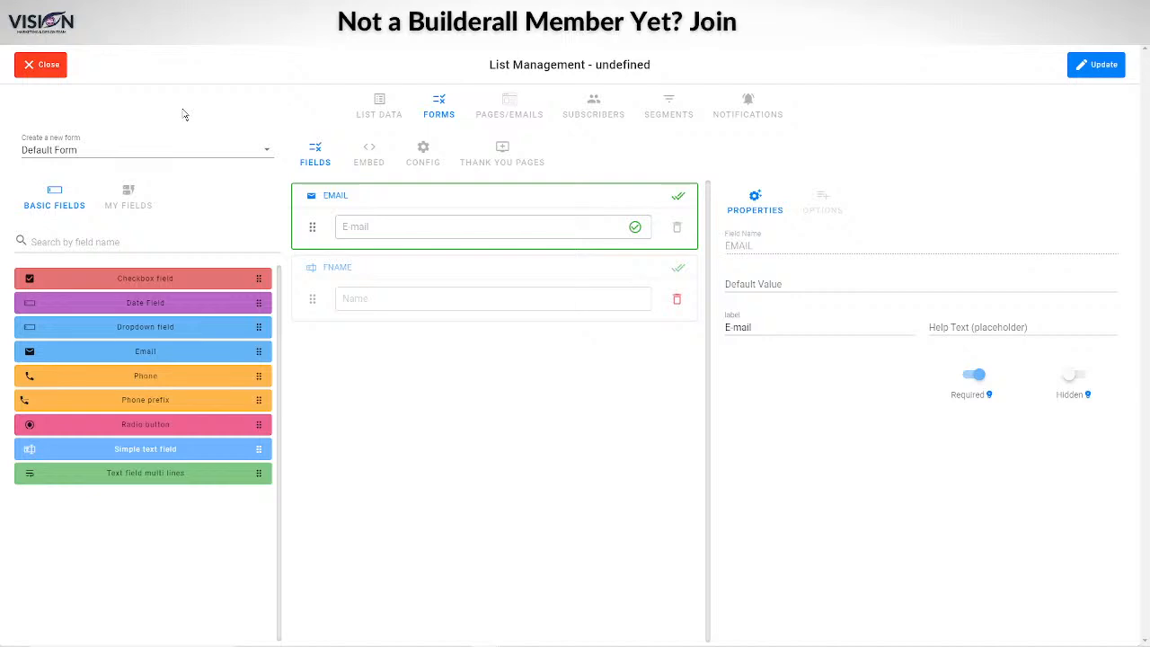
click(164, 151)
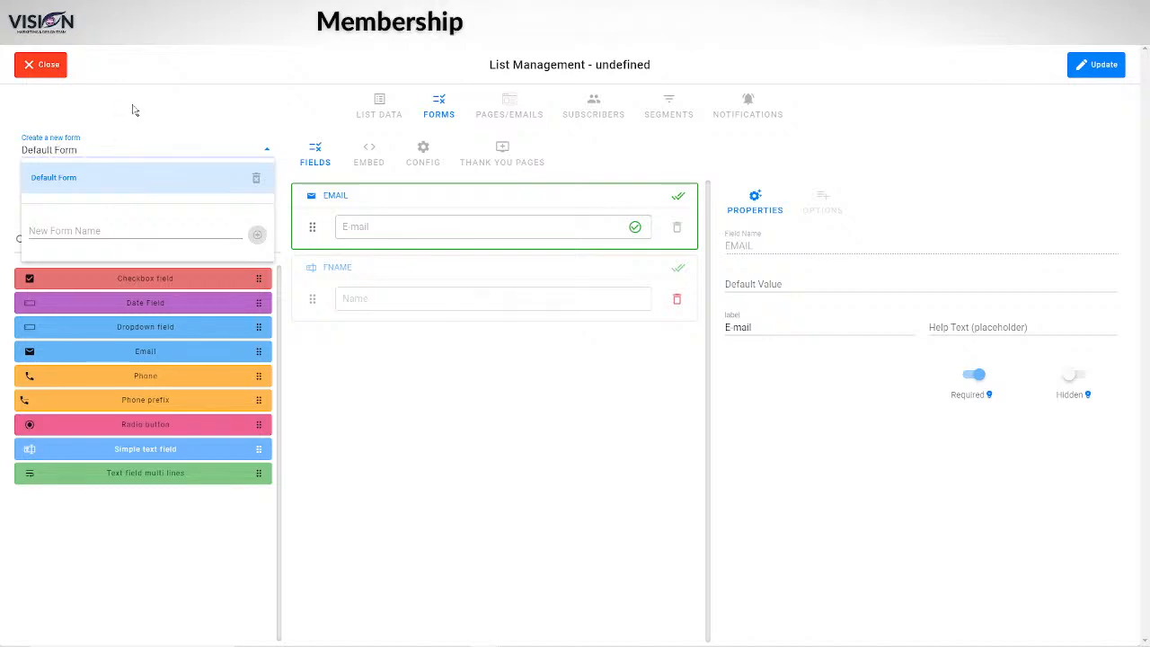
Step: Keep the Default Form and move its Email field below the Name field
click(134, 112)
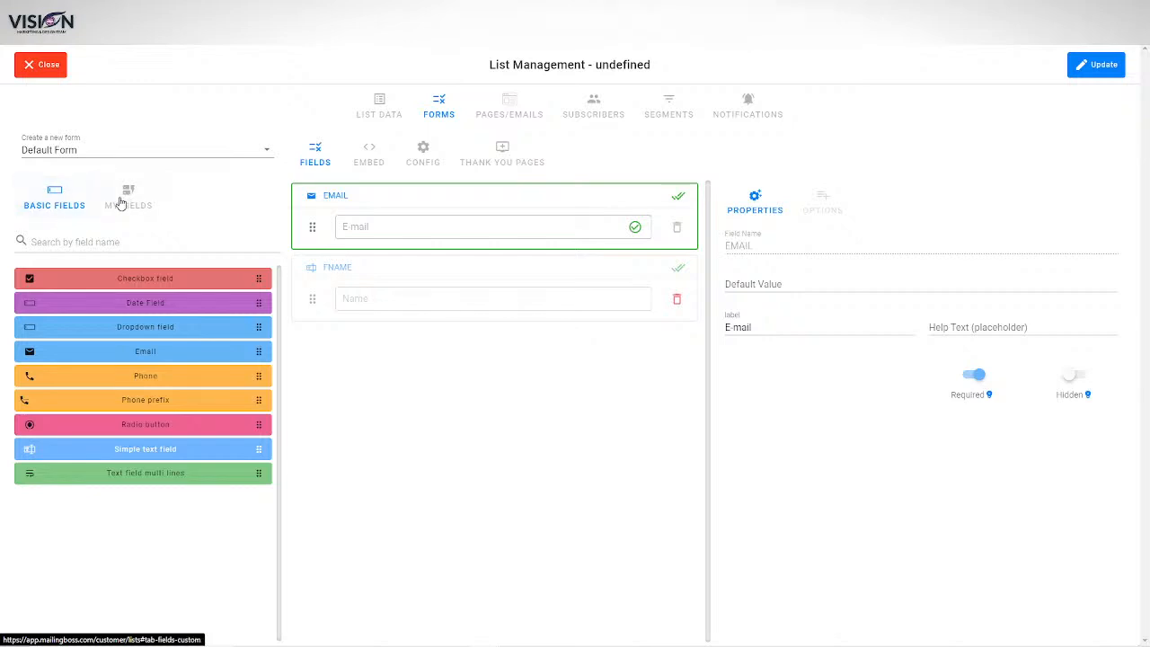
click(51, 213)
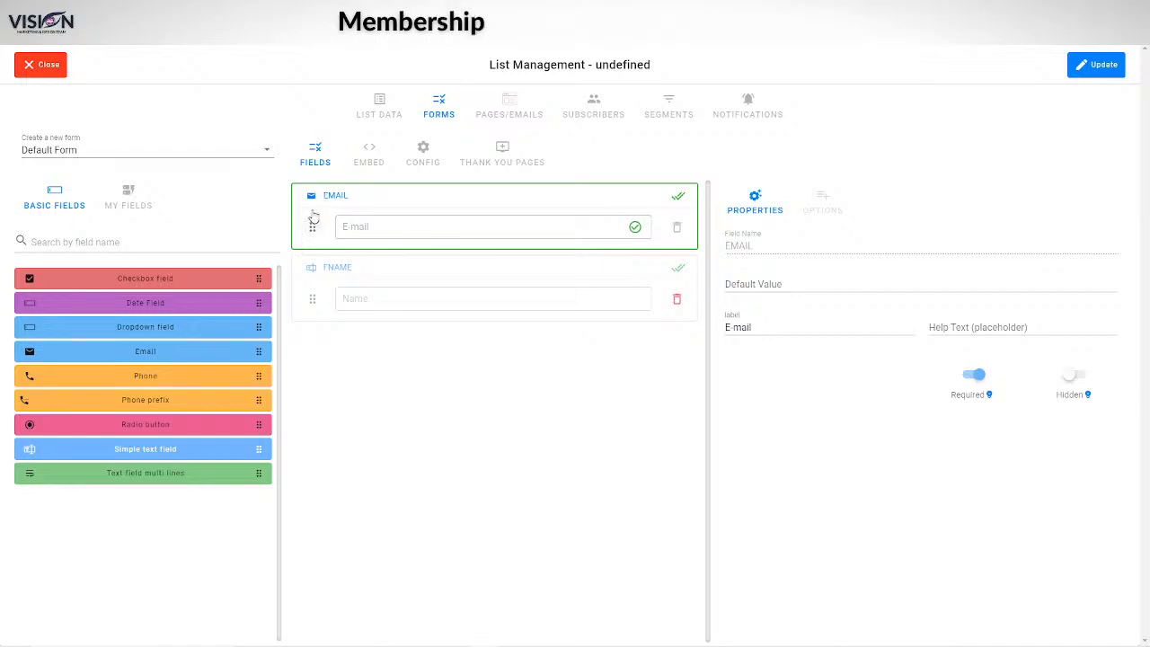
drag(311, 225, 392, 264)
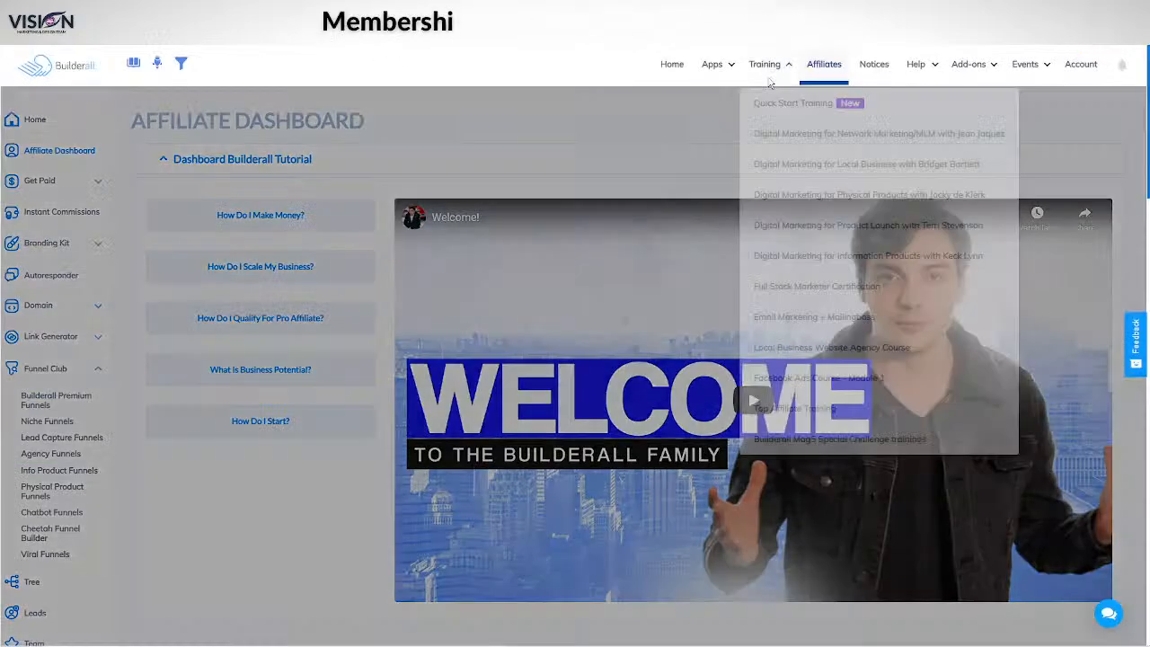
Step: Launch MailingBoss from the Builderall Apps menu and start a new mailing list
mouse_move(731, 69)
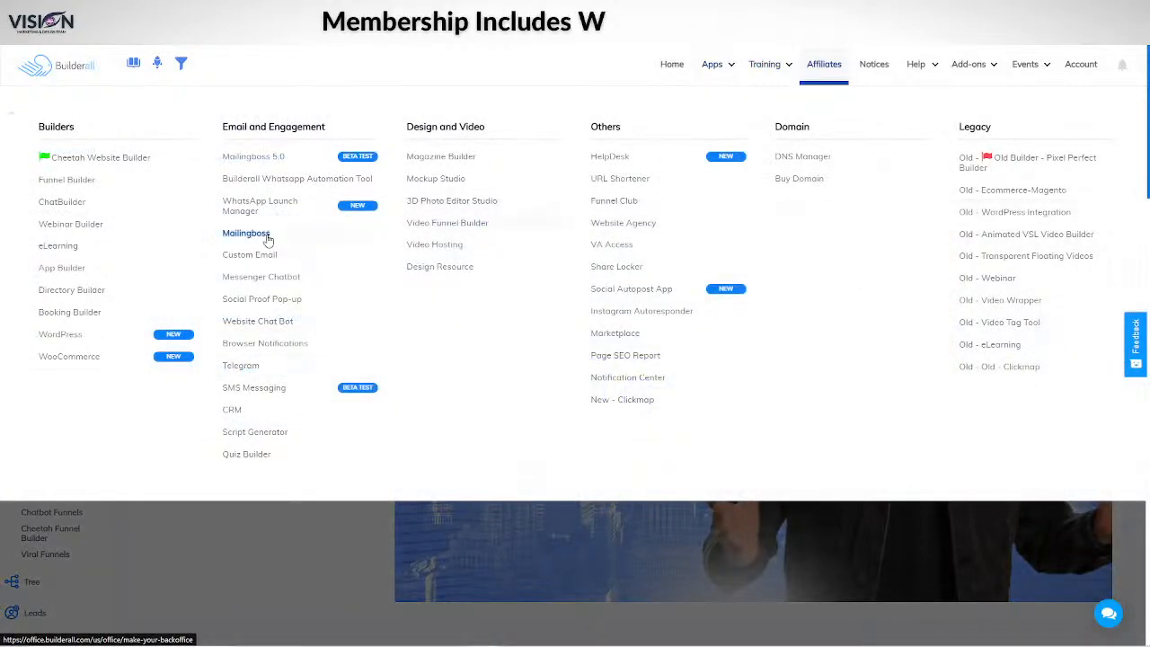
click(246, 233)
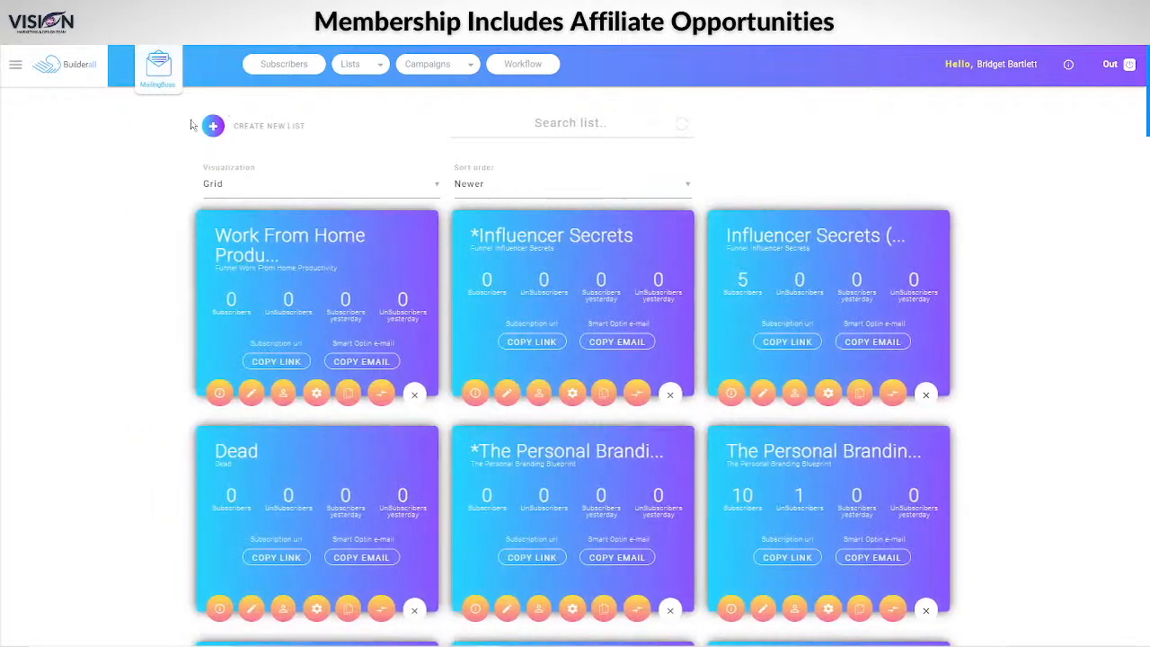
click(212, 128)
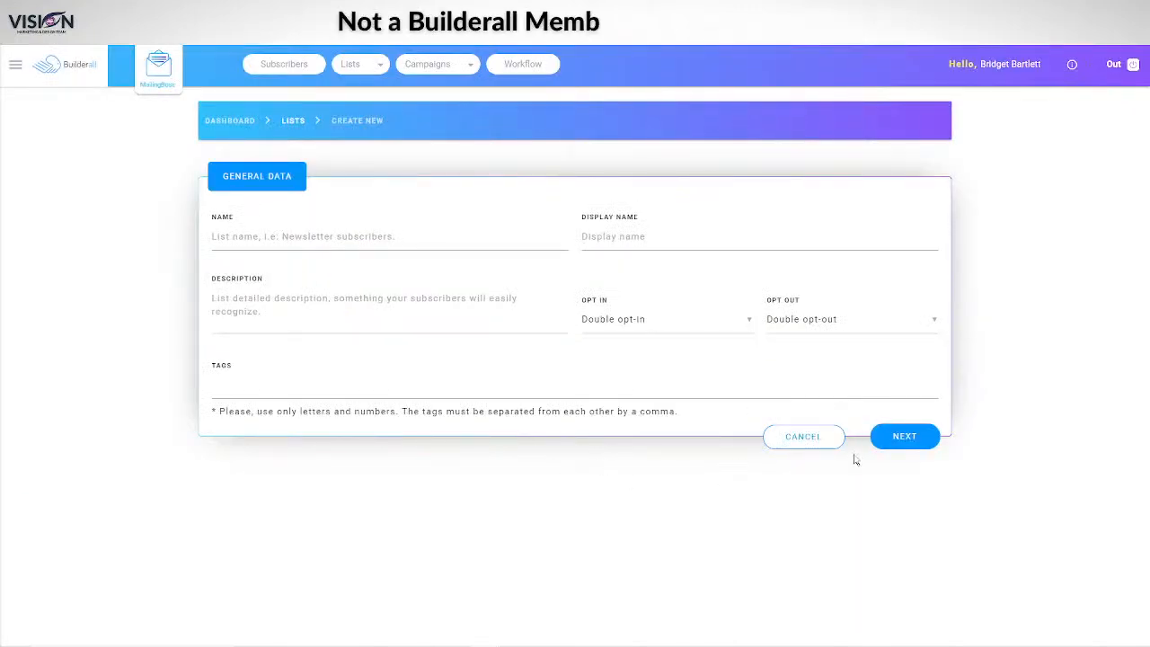
Step: Set the new list's name, description and display name to 'test' and save it
click(290, 237)
text(test)
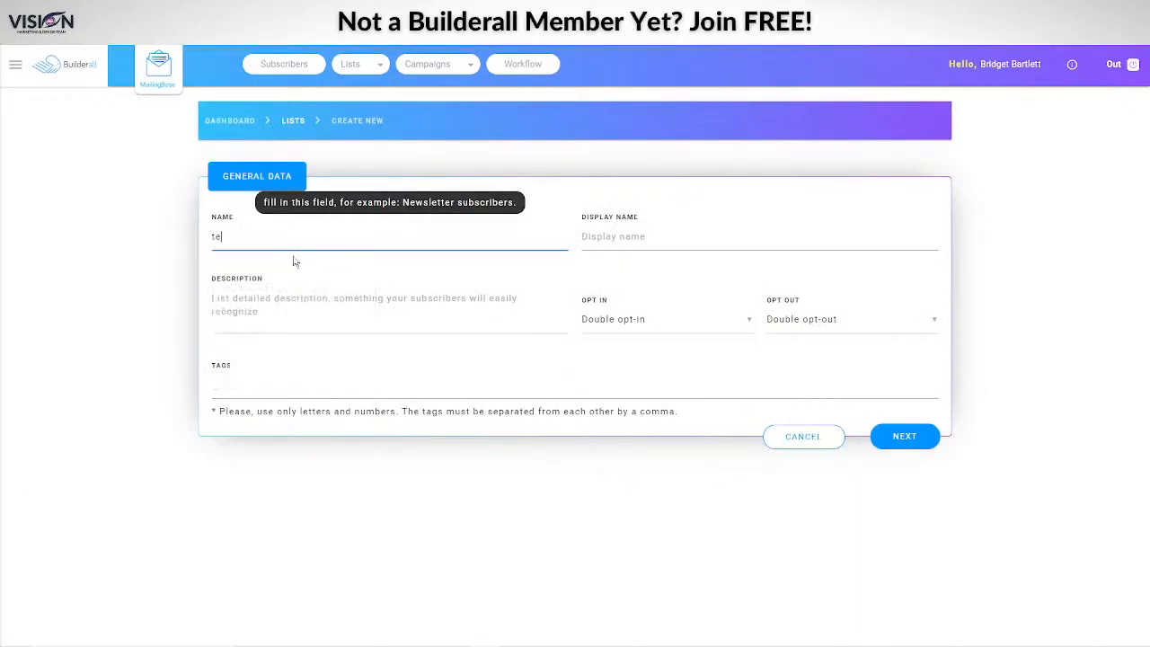
click(285, 308)
text(test)
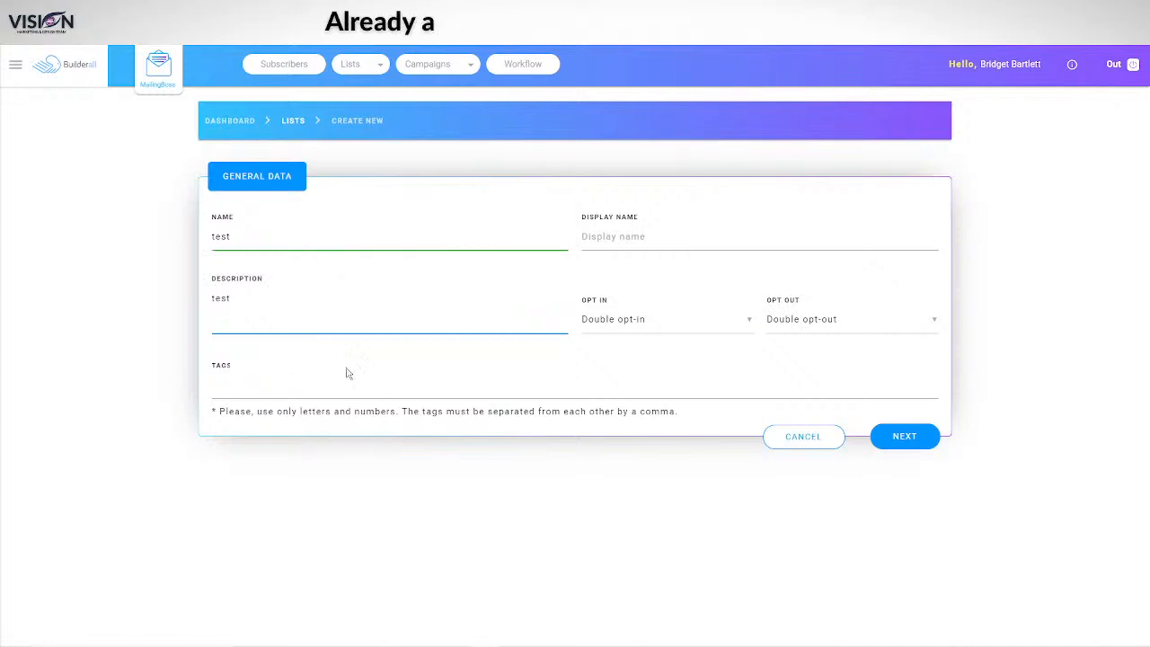
click(611, 233)
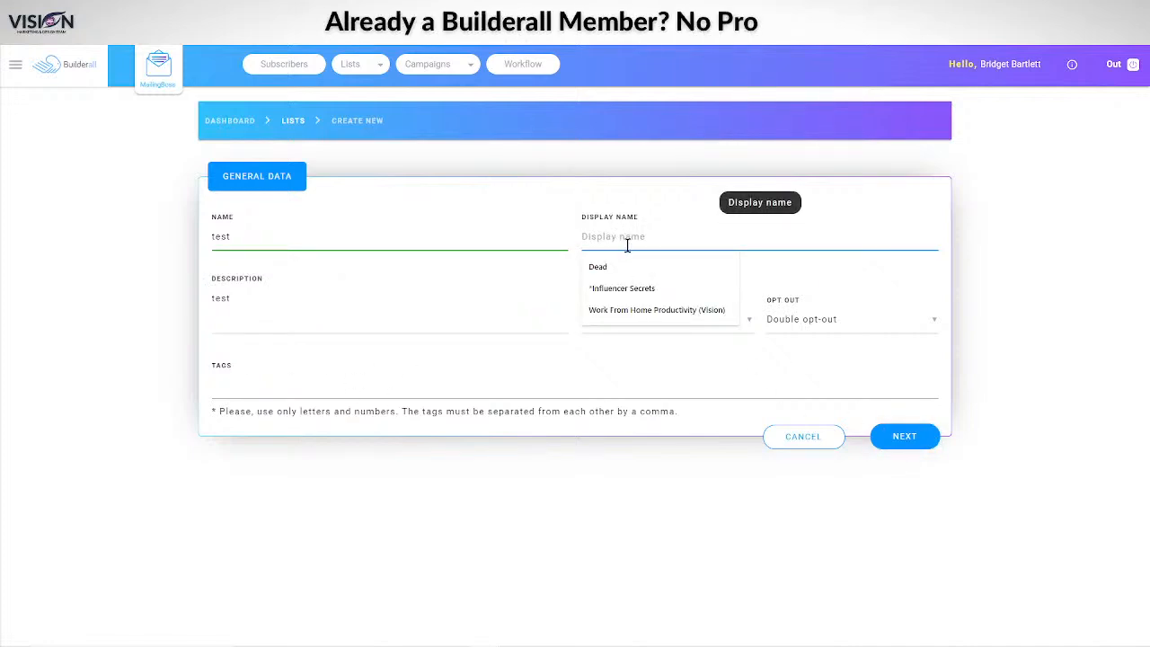
text(test)
click(905, 436)
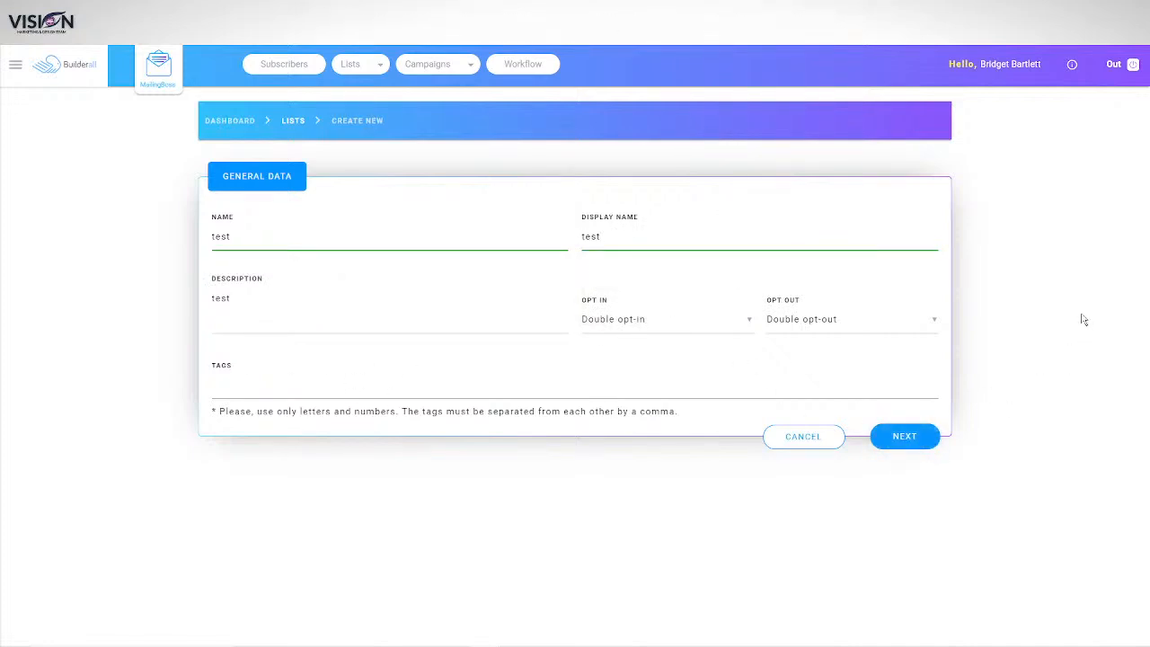
scroll(116, 362, down, 3)
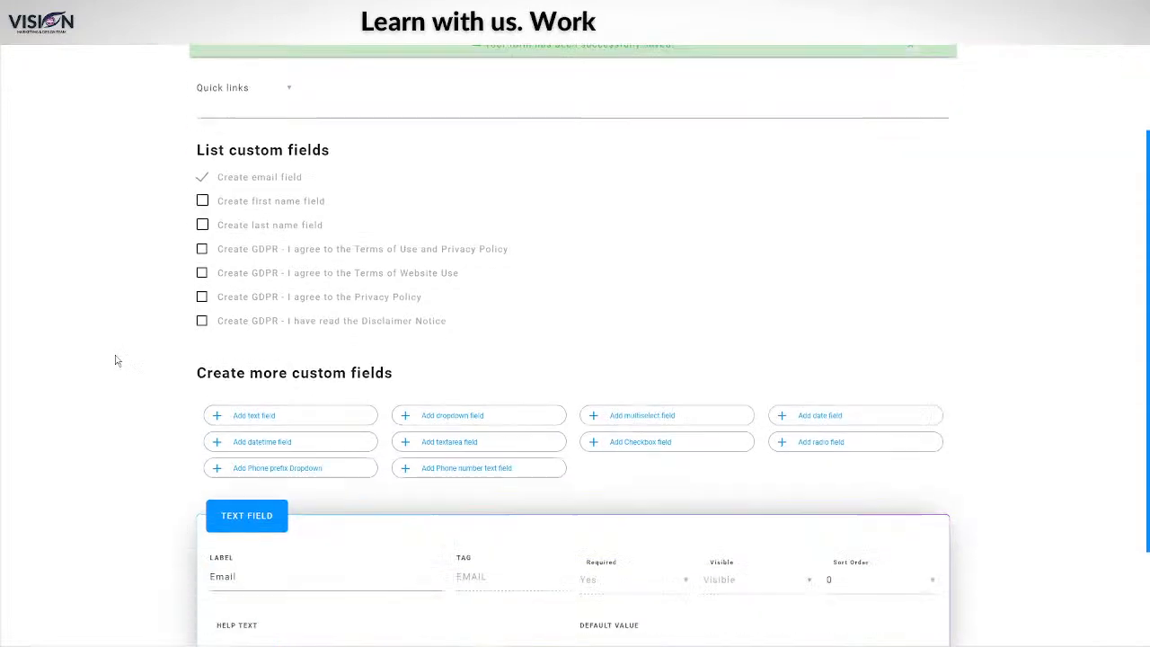
scroll(118, 362, up, 3)
scroll(134, 316, down, 3)
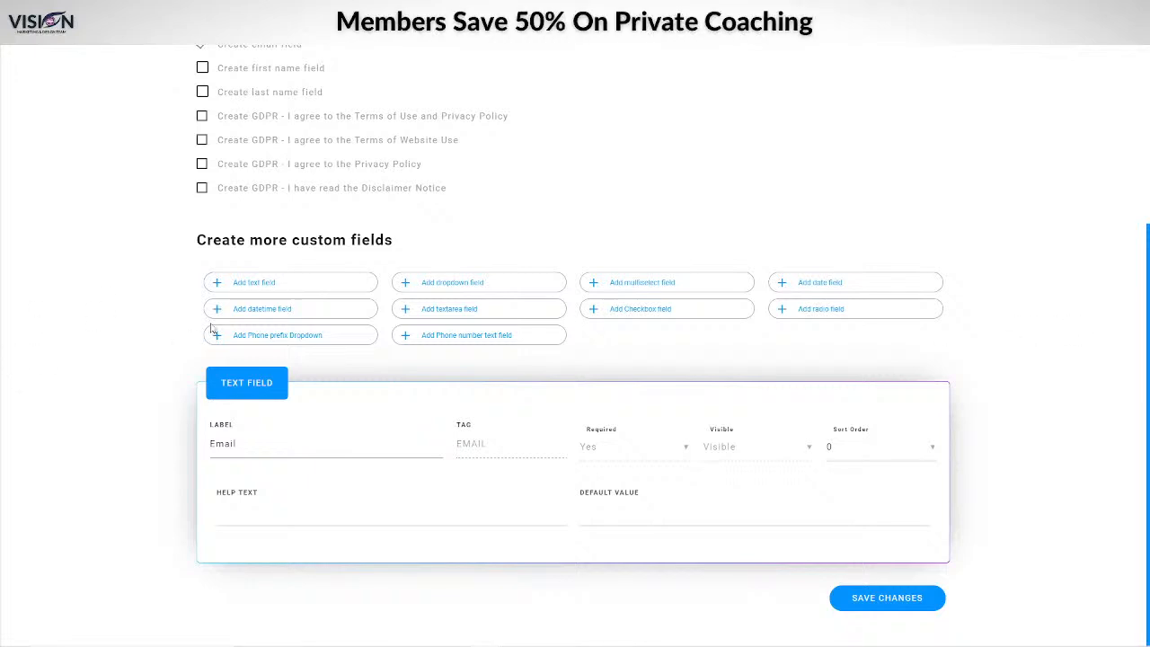
scroll(983, 332, up, 4)
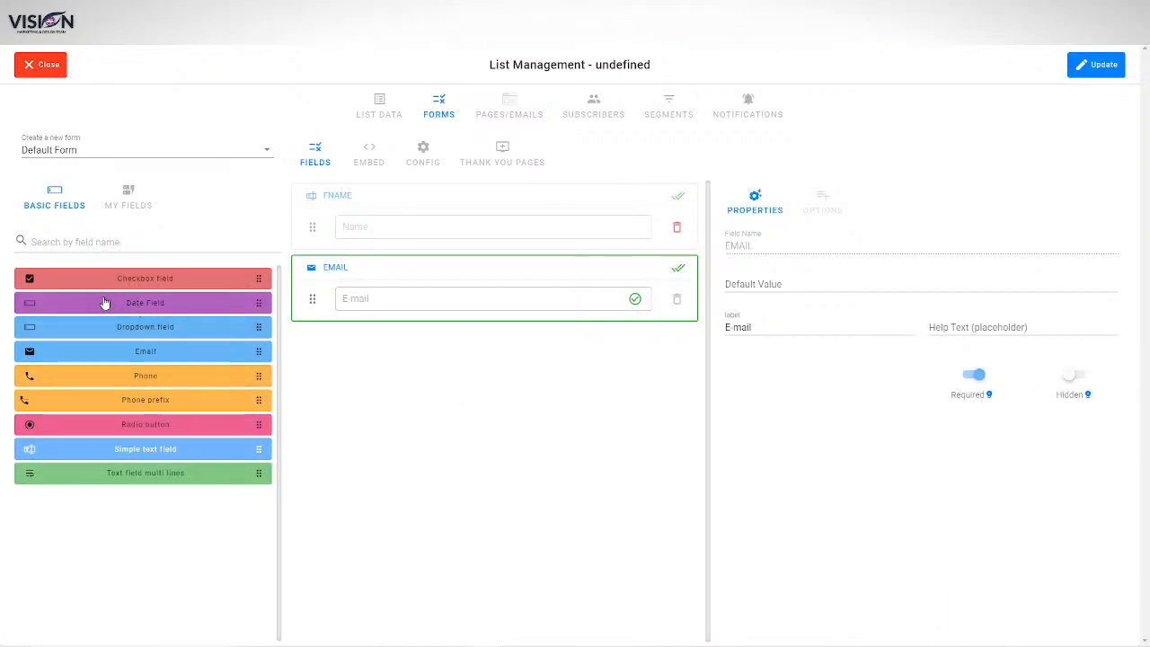
Step: Add a date field below Email and view the form's subscribe URL and embed code
drag(33, 306, 395, 395)
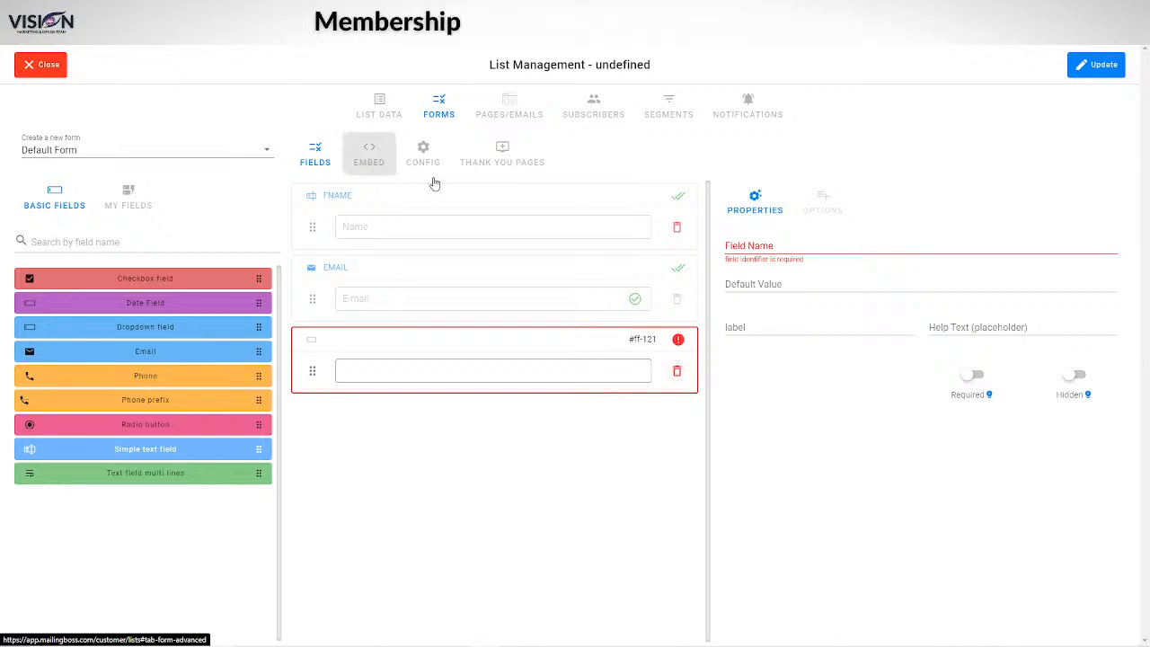
click(378, 171)
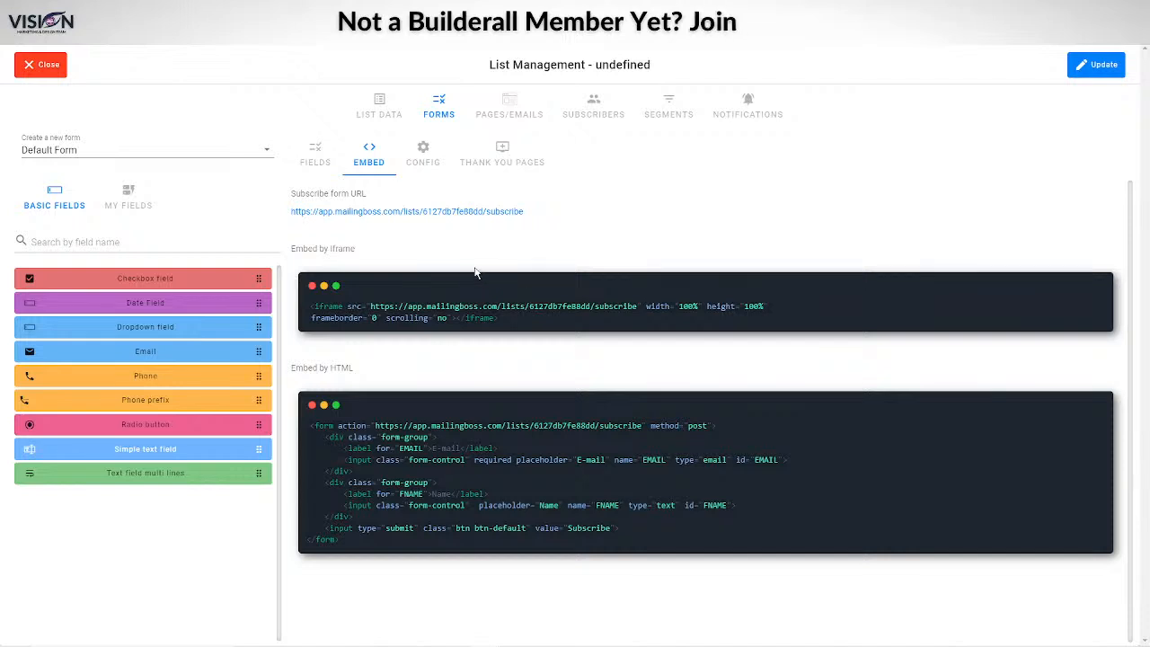
Step: Save the list's custom field changes and view the form's settings for registered subscribers
click(423, 153)
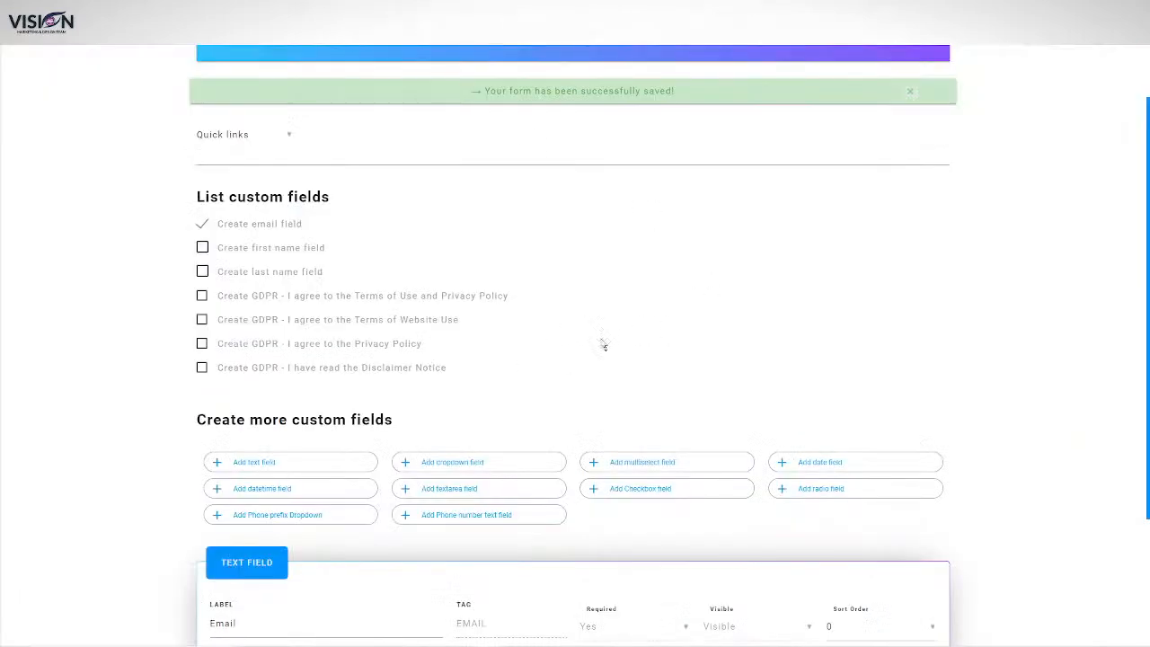
scroll(576, 252, up, 1)
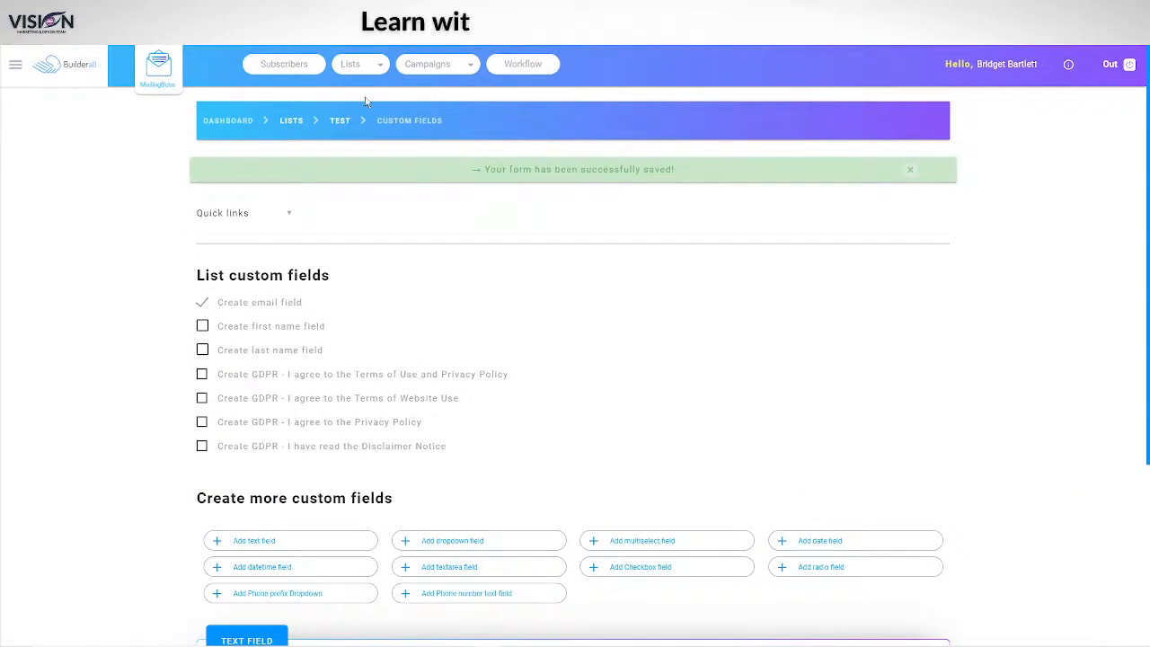
scroll(845, 398, down, 3)
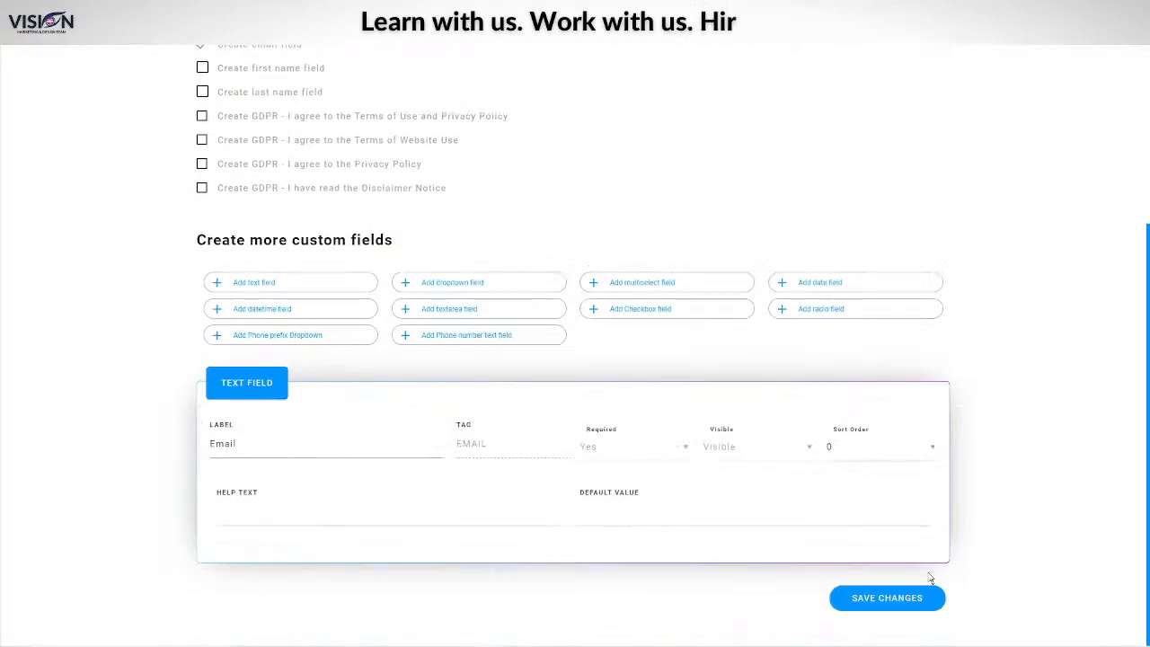
click(894, 601)
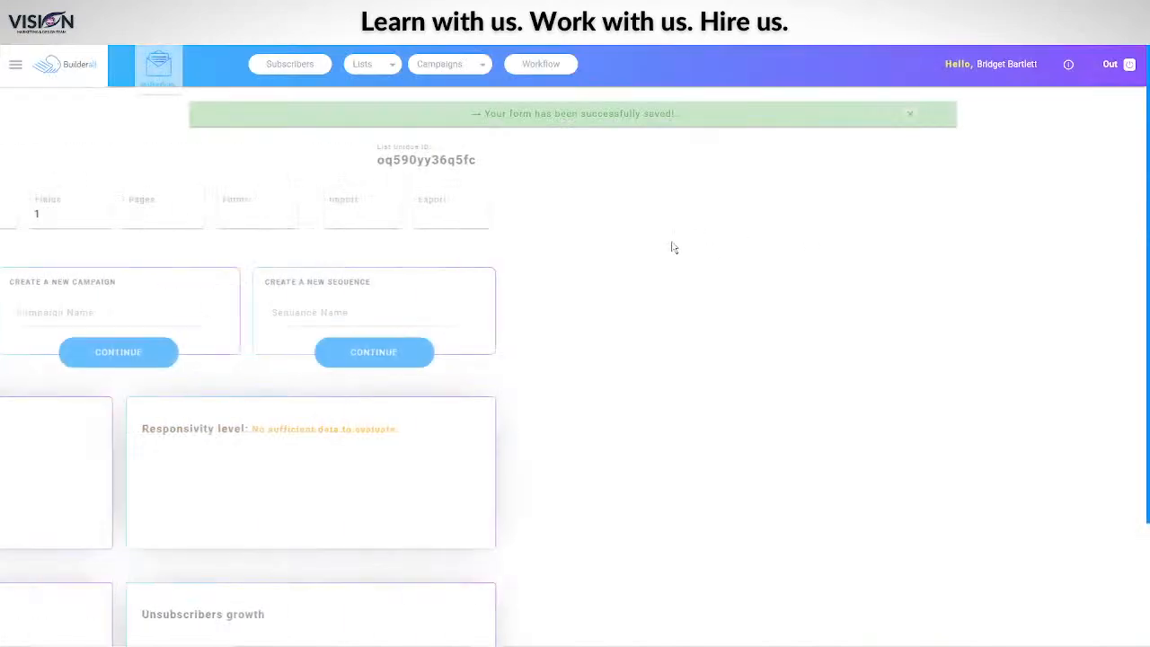
click(613, 213)
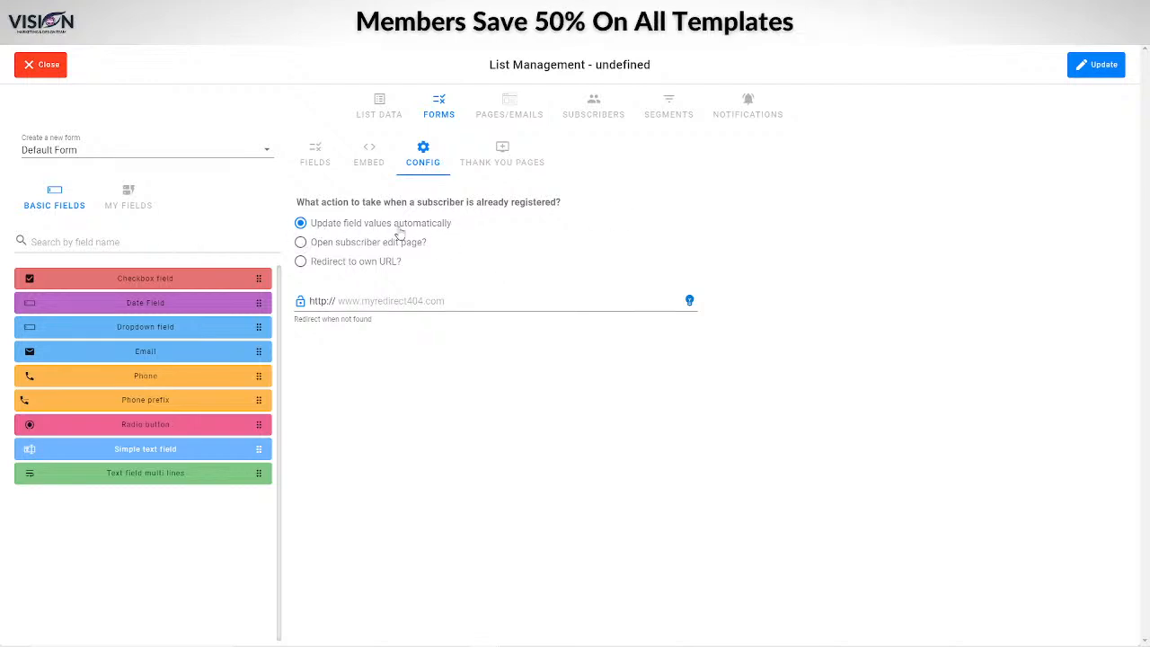
Step: Redirect already-registered subscribers to your own URL and view the thank-you page redirects
click(302, 243)
click(302, 263)
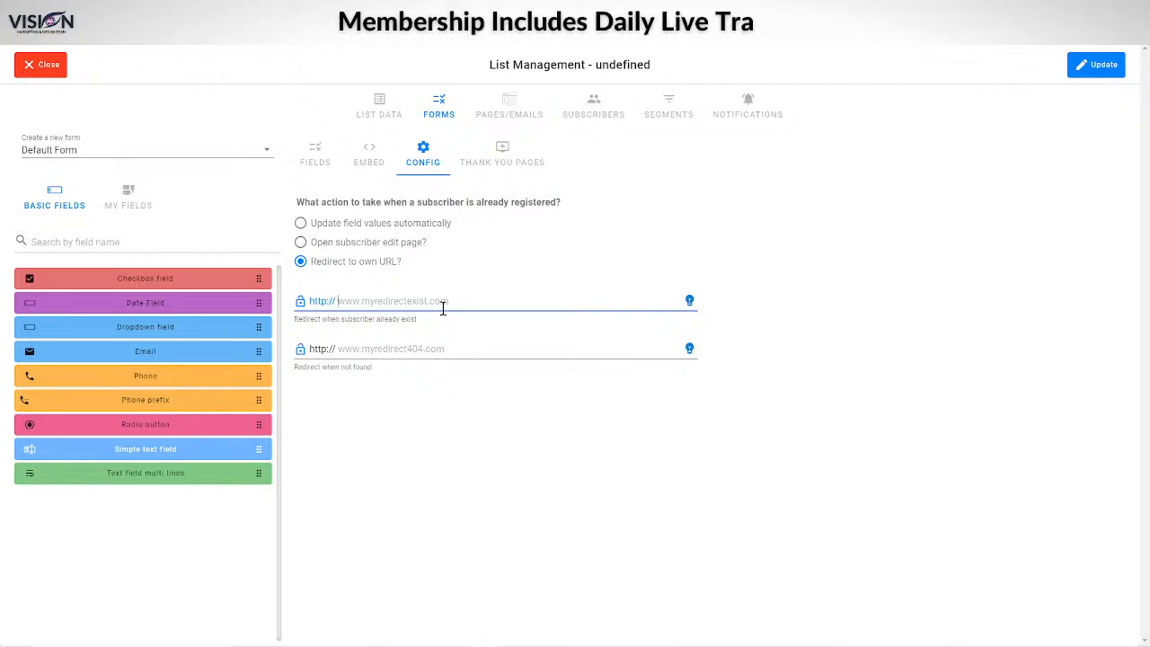
click(506, 166)
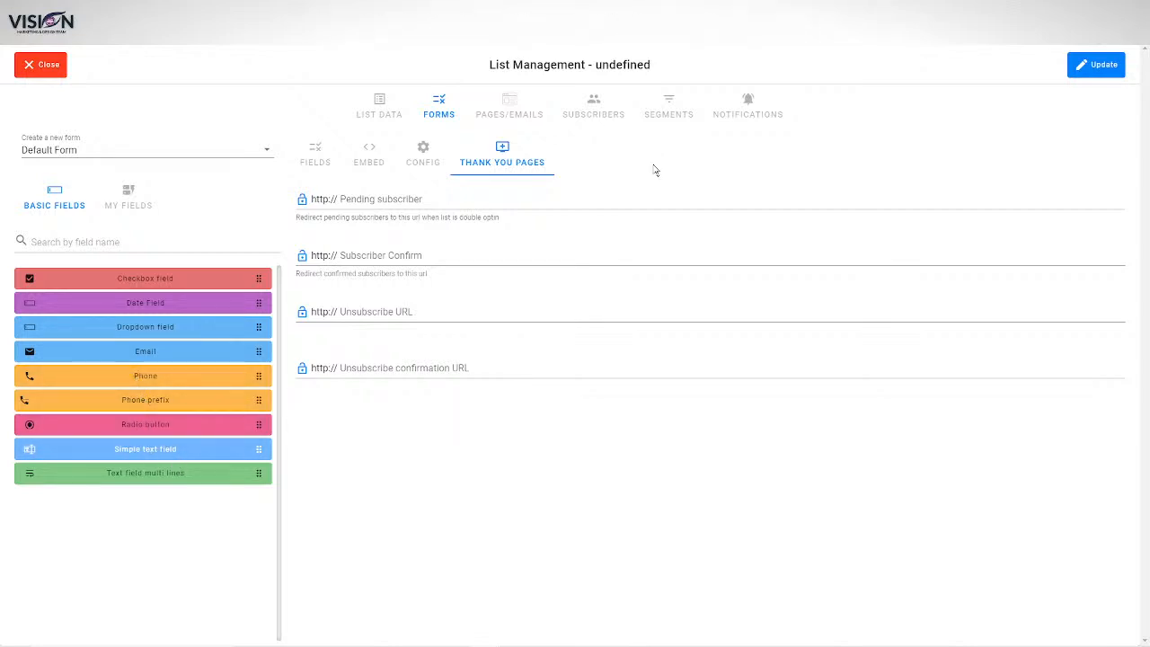
Step: Inspect the Subscribe form page editor and its macros, then return to the seven list pages
click(507, 106)
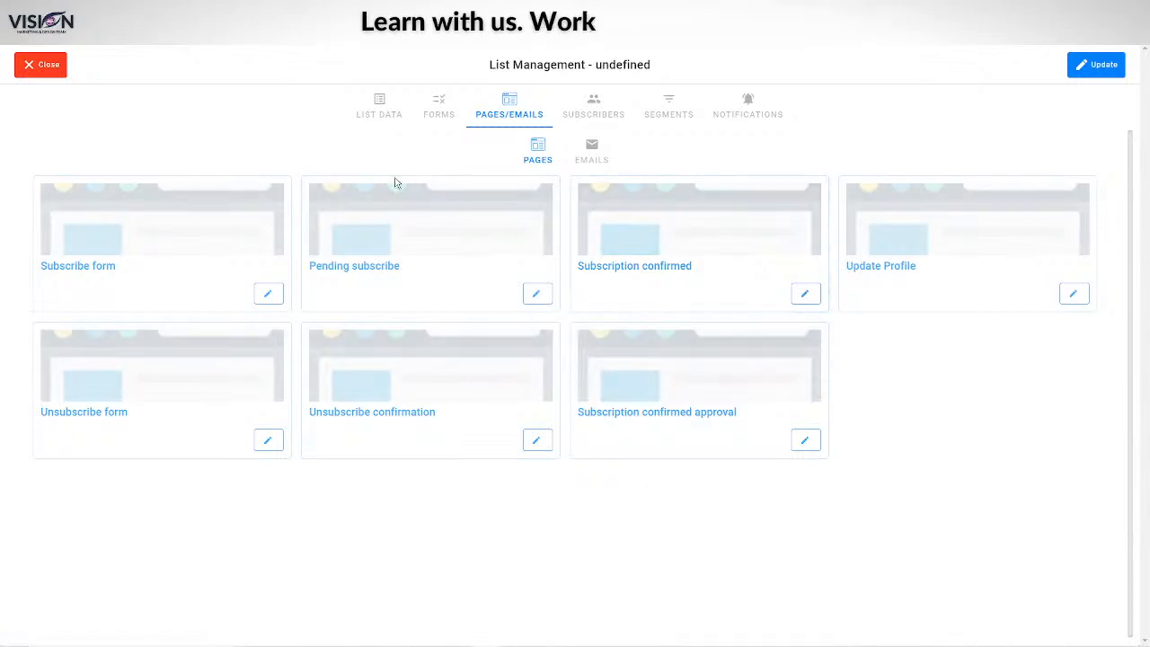
click(269, 295)
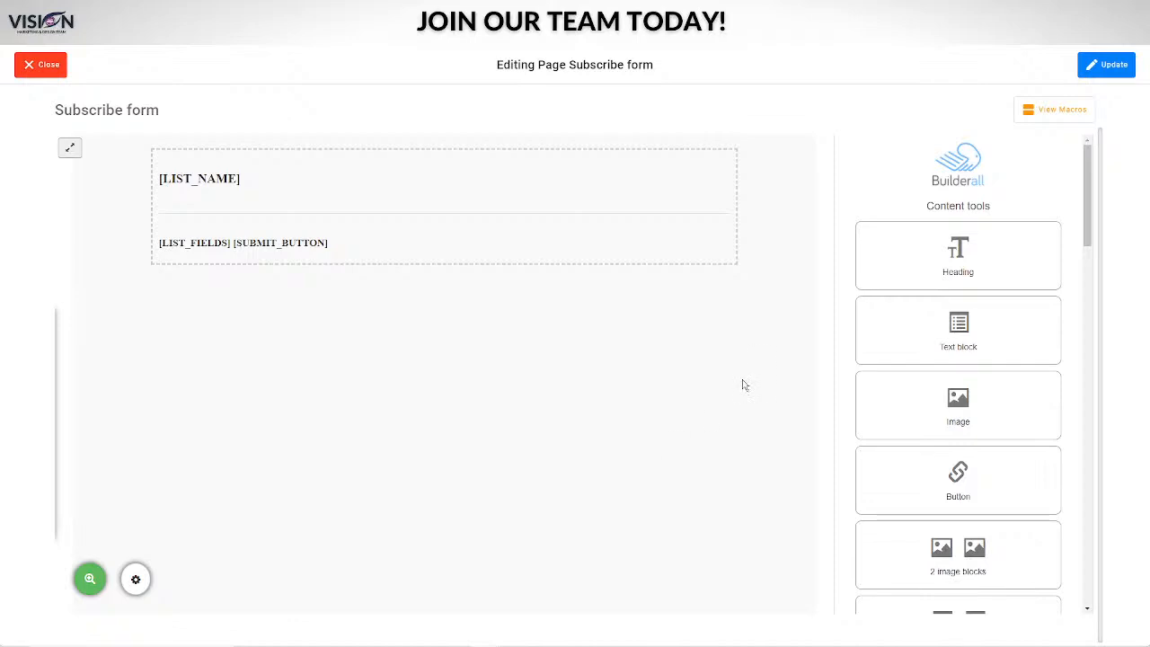
scroll(1015, 249, down, 2)
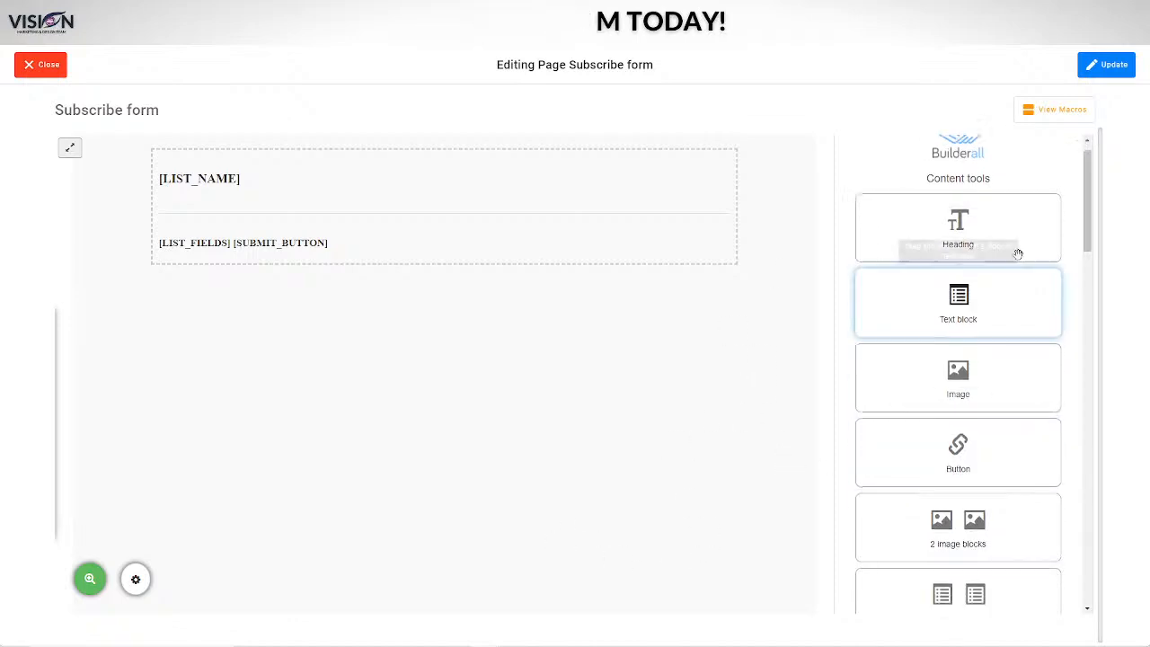
click(1057, 108)
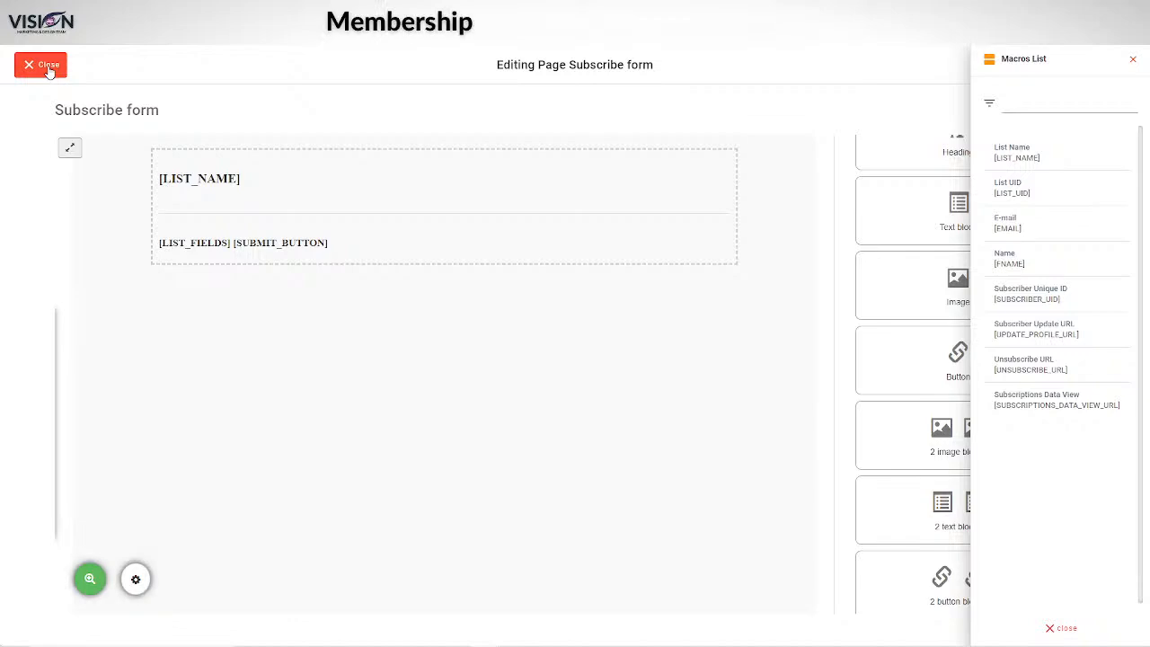
click(49, 66)
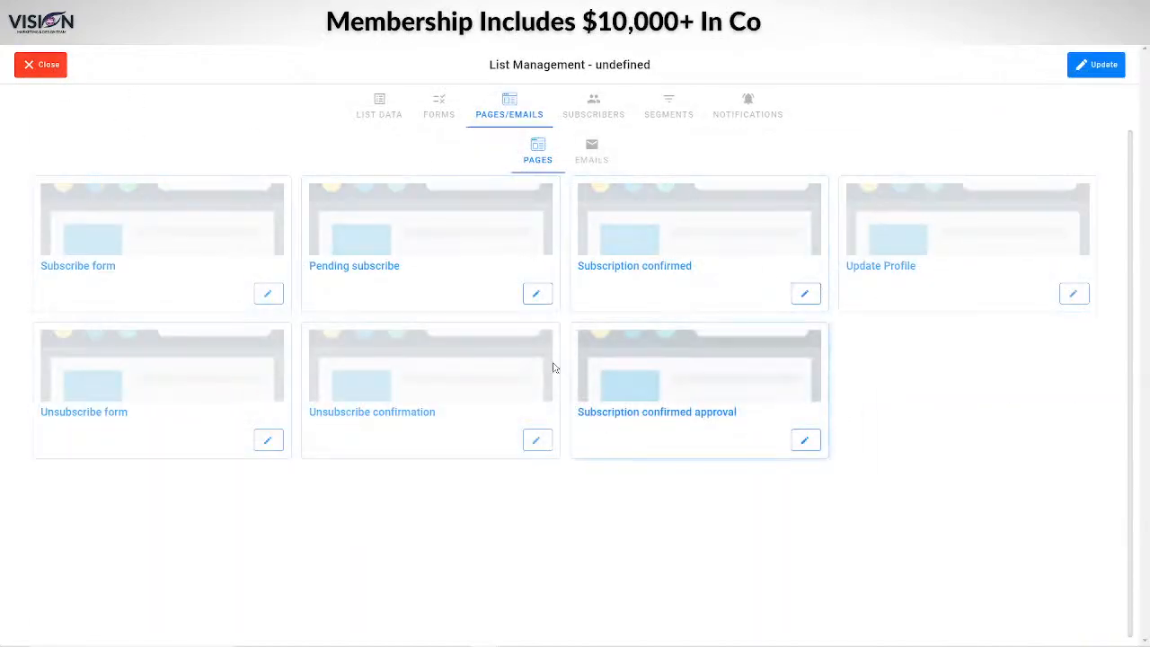
Step: Review the test list's subscribers, segments, general settings and notification settings
click(622, 113)
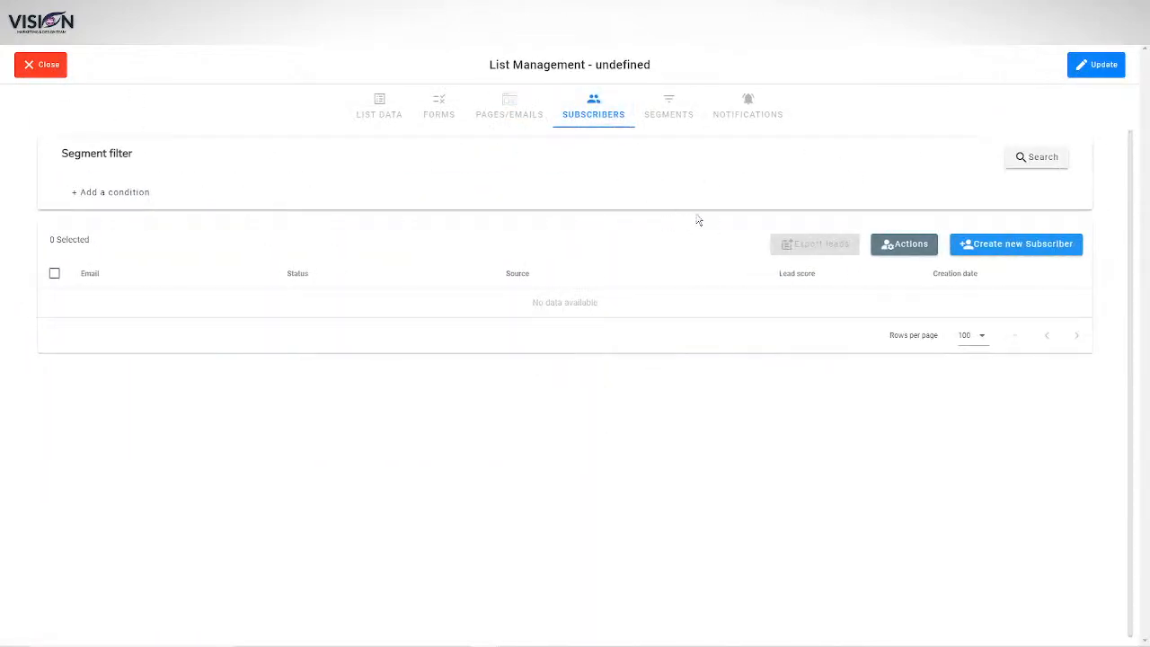
click(668, 109)
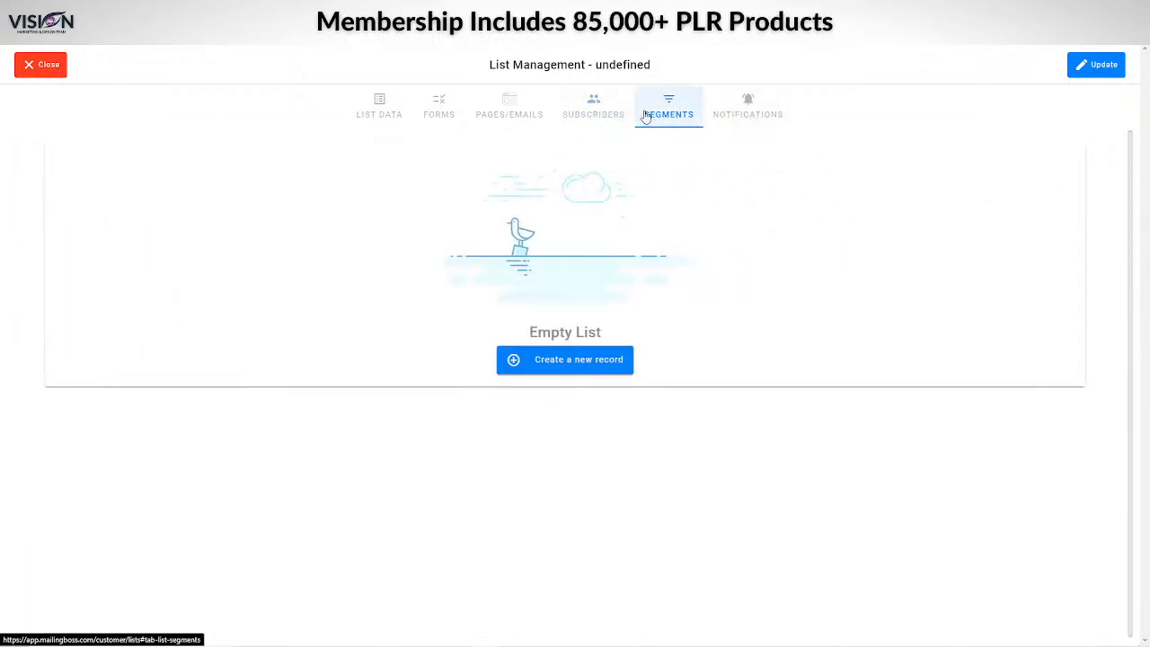
click(753, 108)
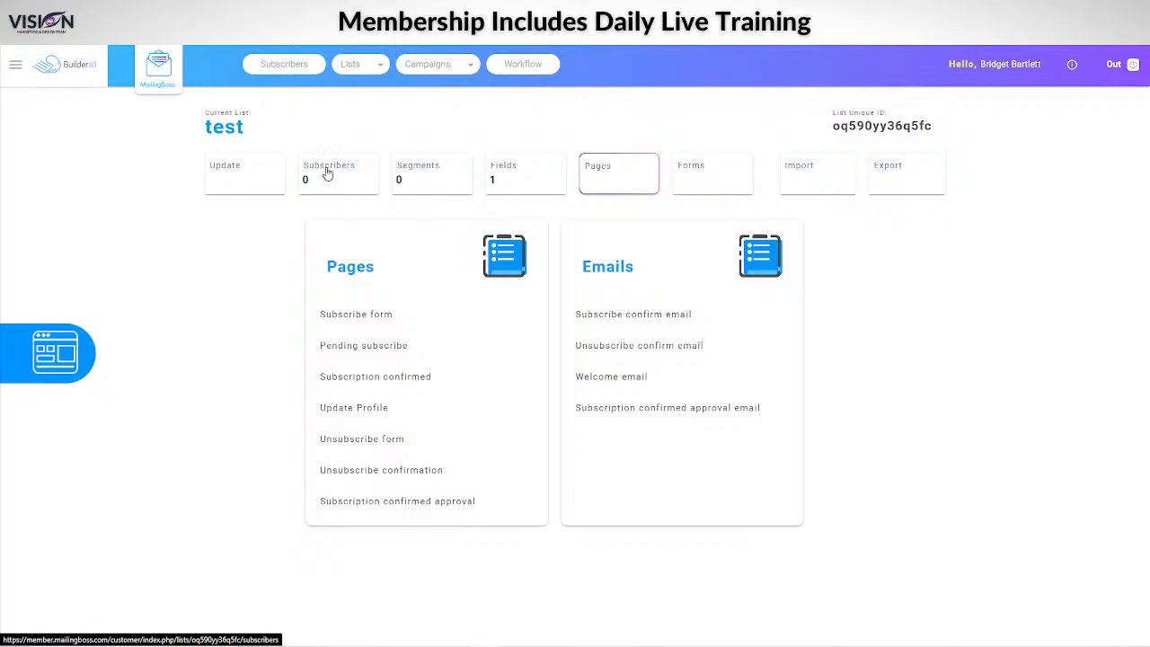
click(328, 173)
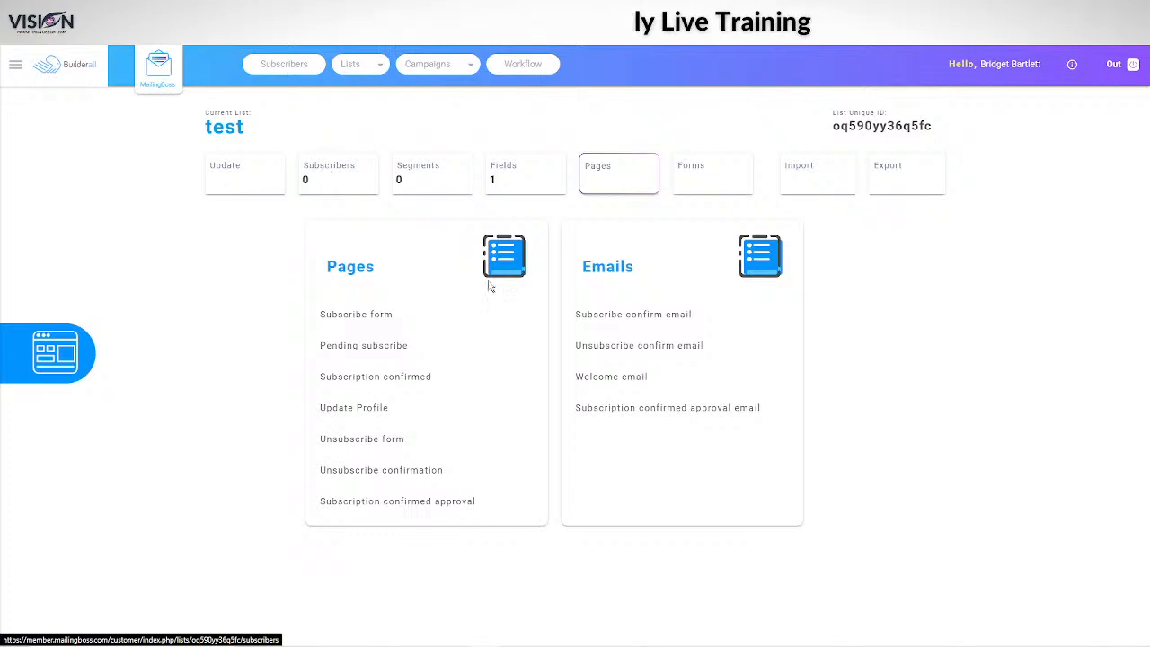
click(263, 164)
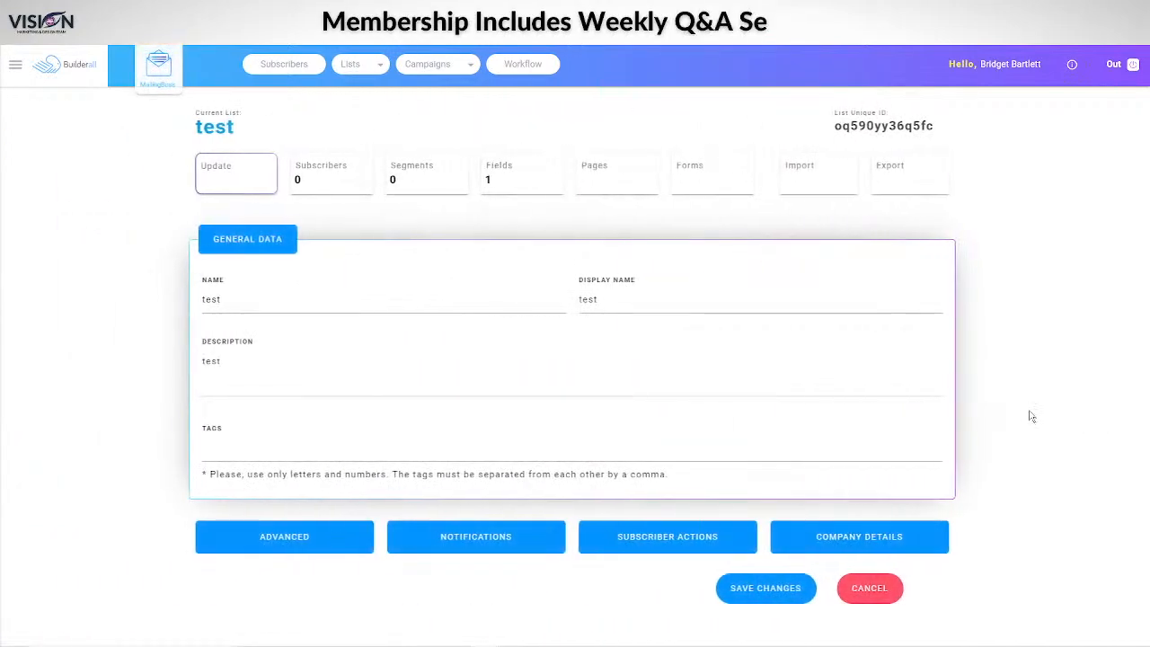
click(503, 537)
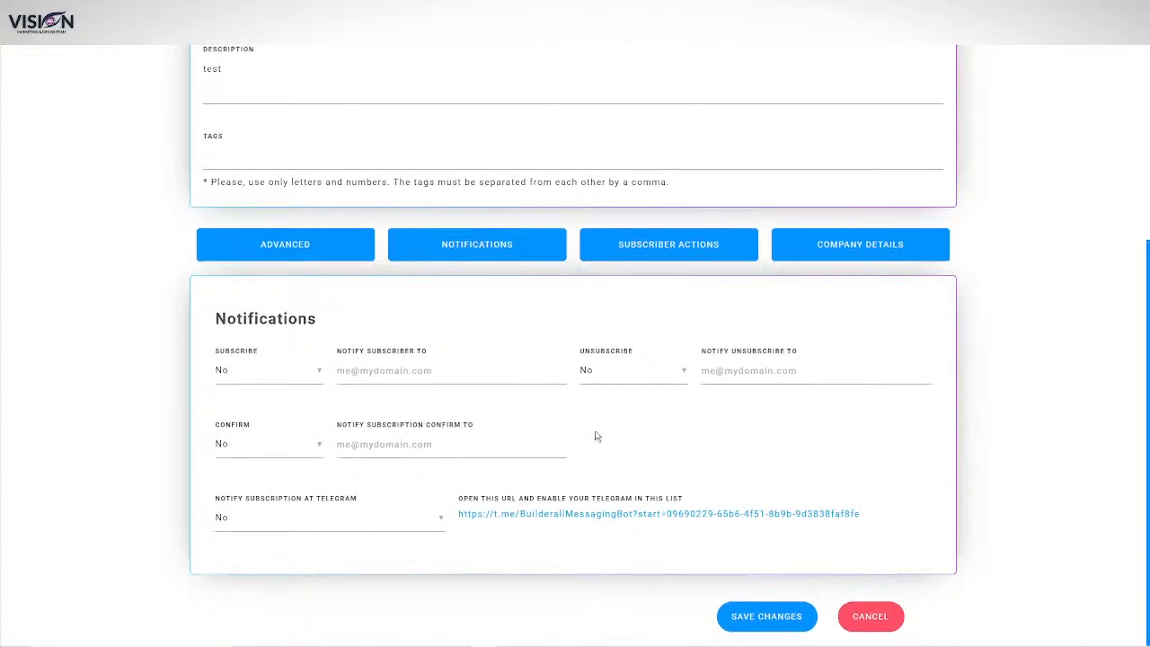
scroll(518, 470, up, 2)
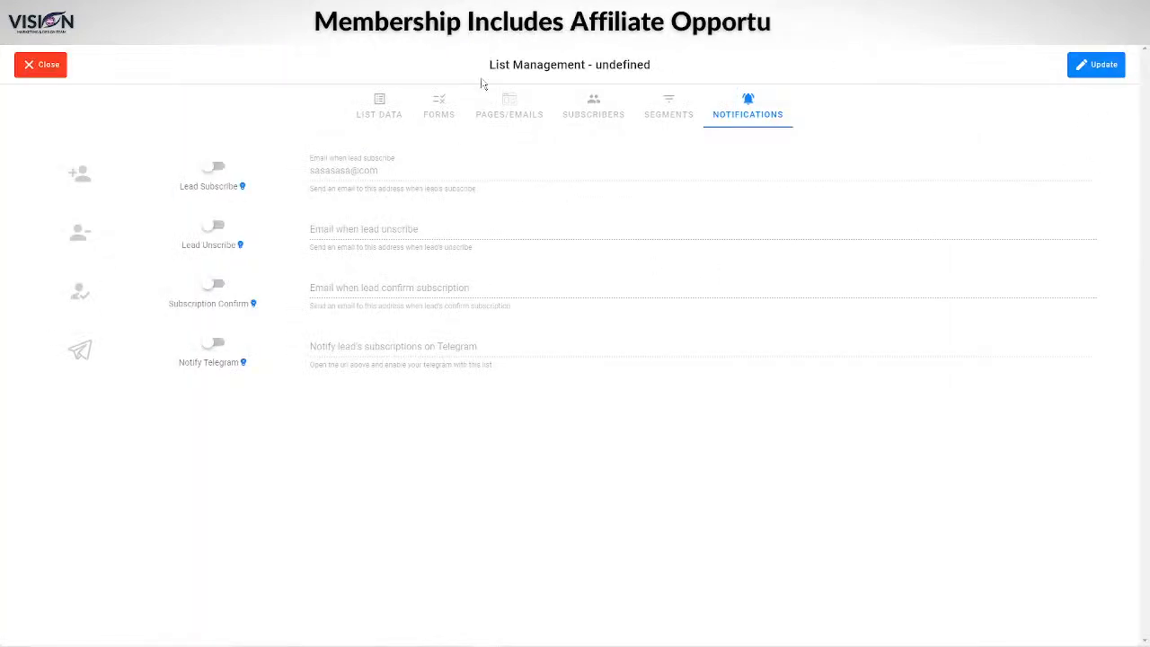
Step: Close List Management and open a blank workflow in the Workflow editor
click(41, 64)
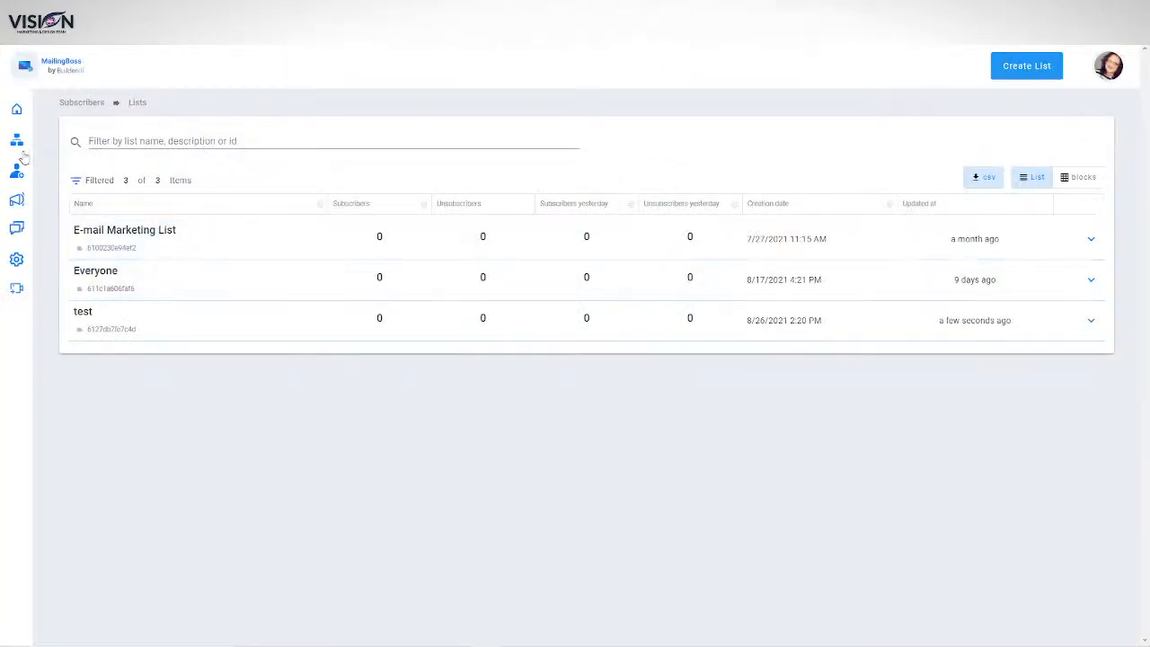
mouse_move(31, 147)
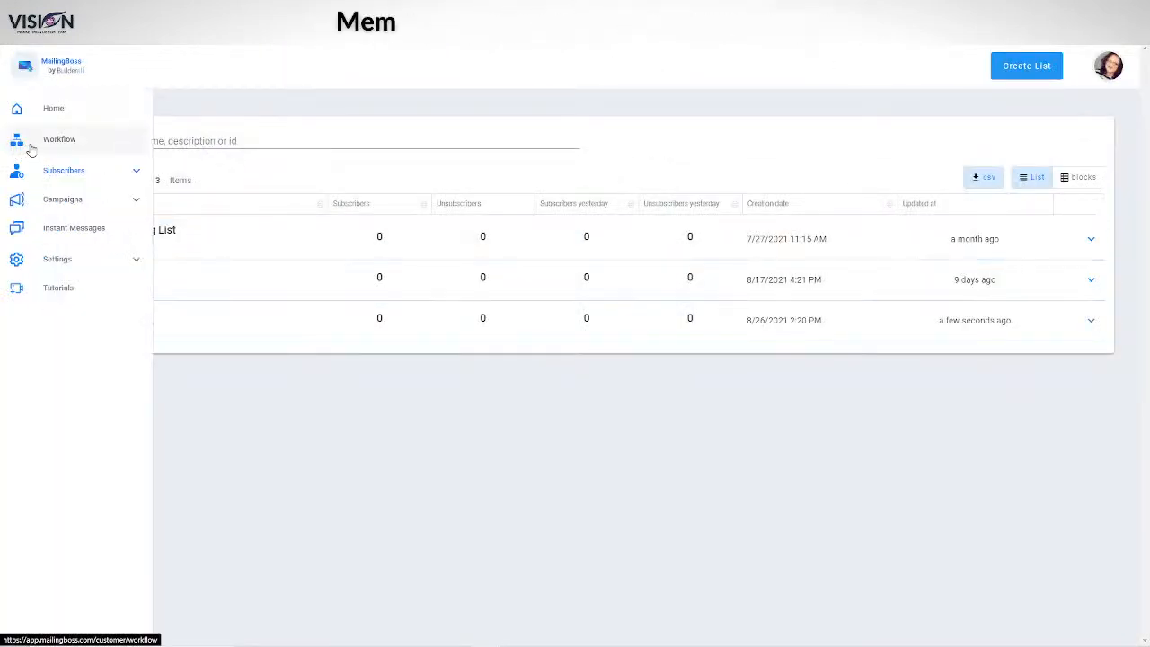
click(77, 141)
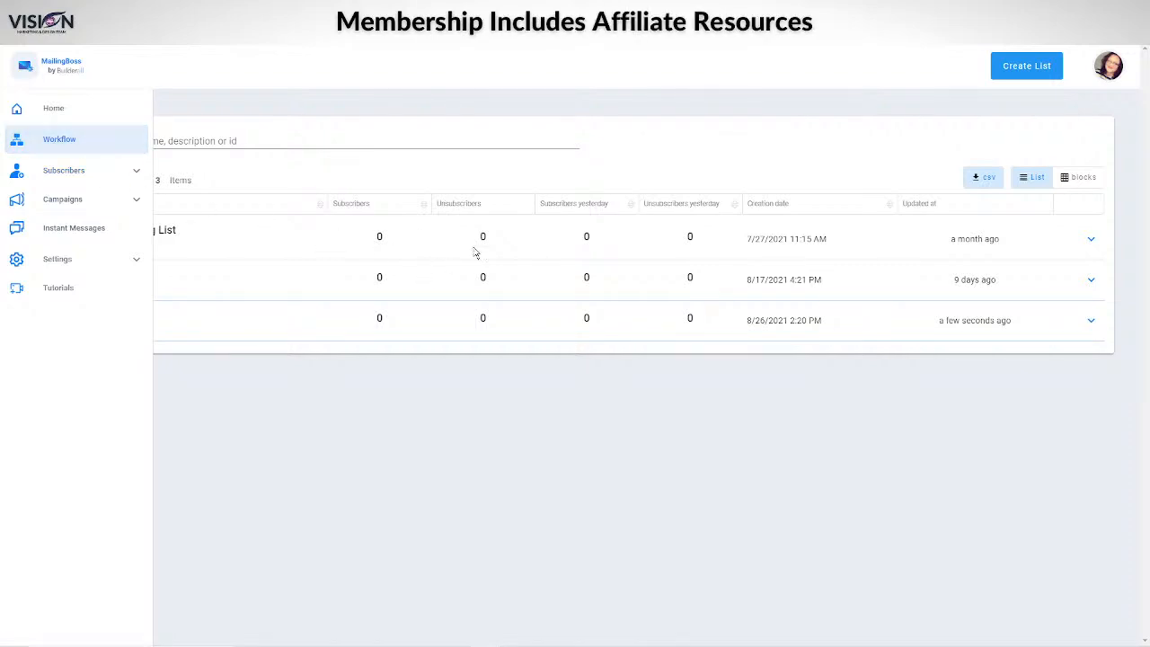
click(590, 331)
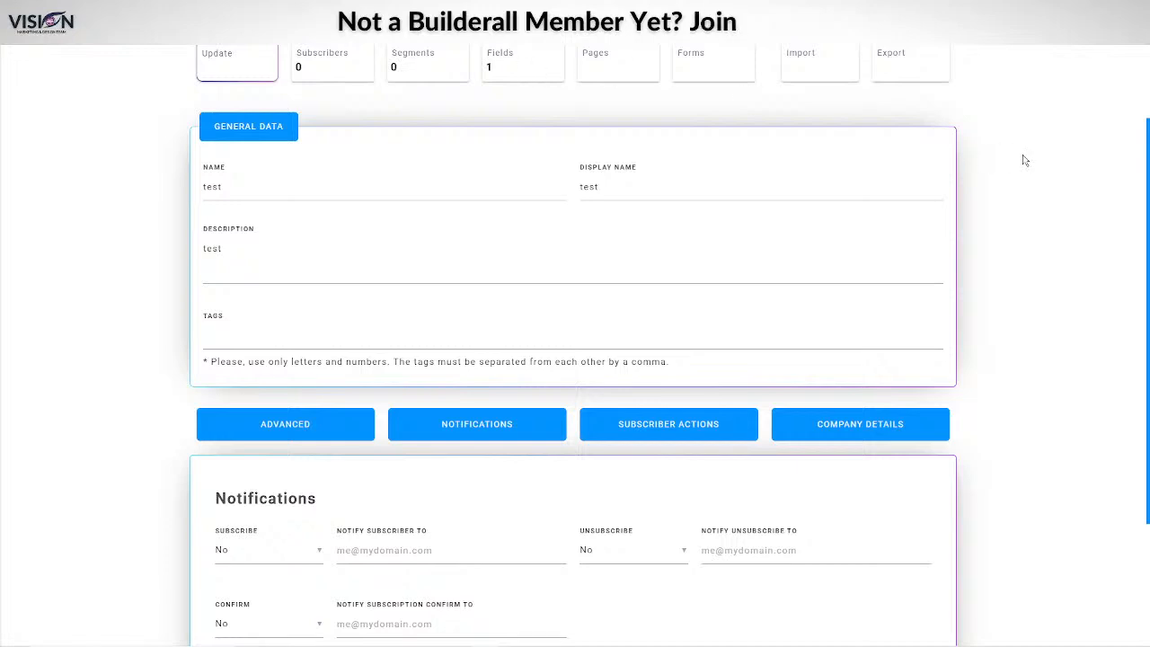
scroll(795, 115, up, 2)
click(526, 67)
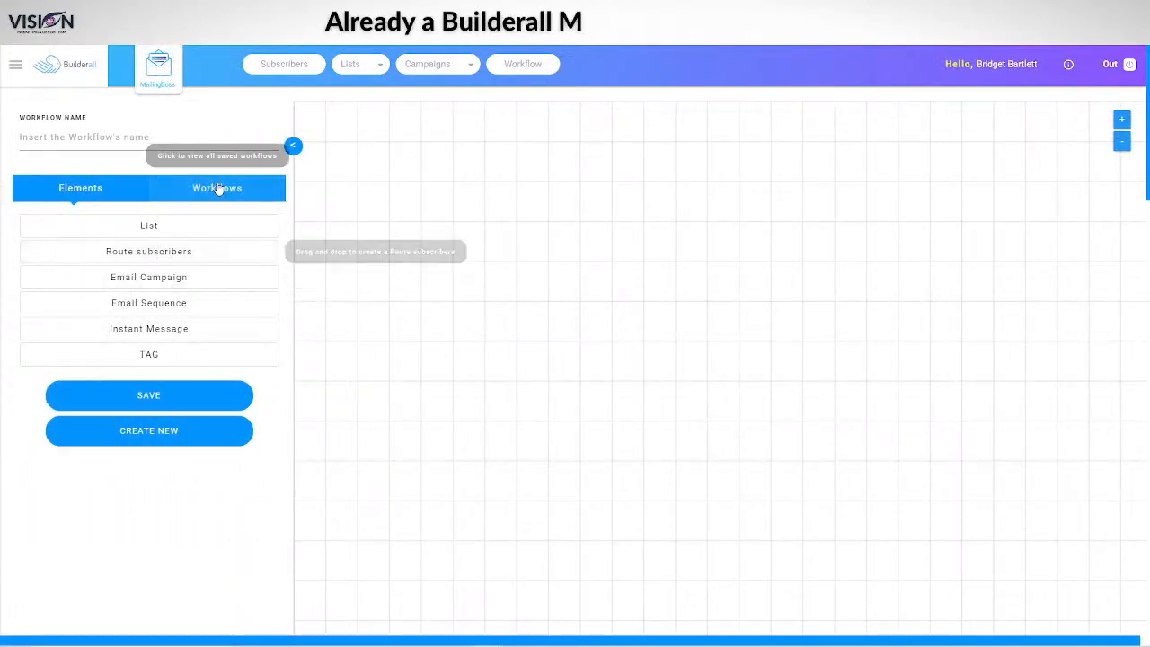
Step: Show the saved workflows list, scroll down to Work From Home Productivity, and start a new workflow
click(198, 188)
scroll(188, 485, down, 10)
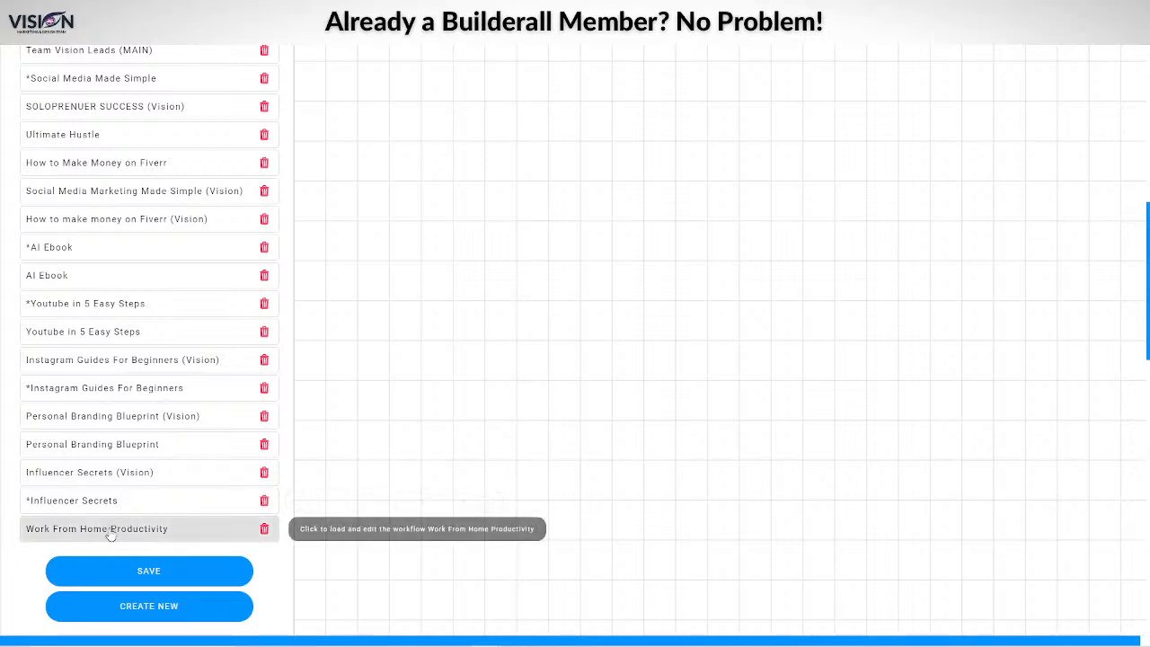
click(111, 528)
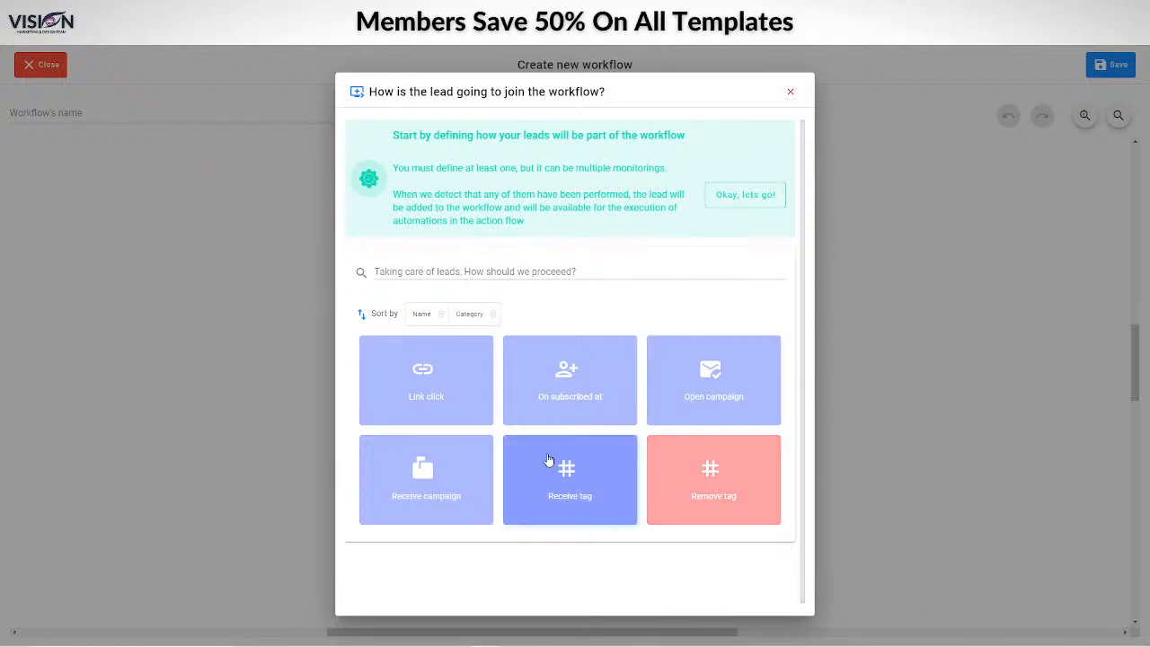
Step: Set the workflow trigger to 'On subscribed at' the test list and save it
click(562, 381)
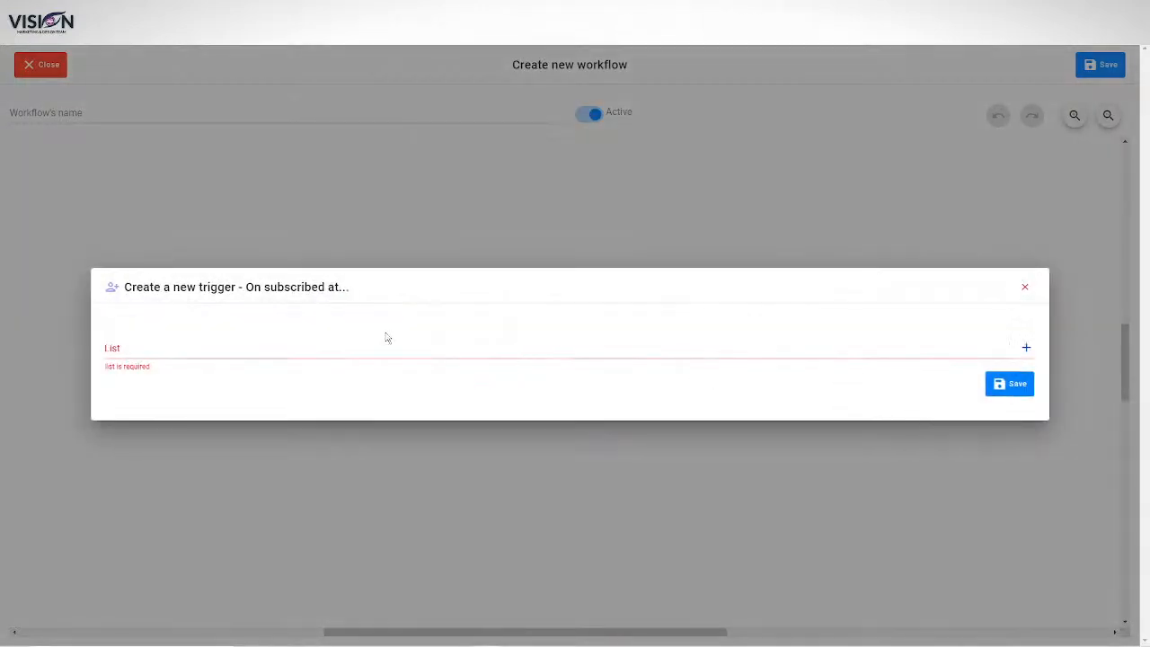
click(212, 354)
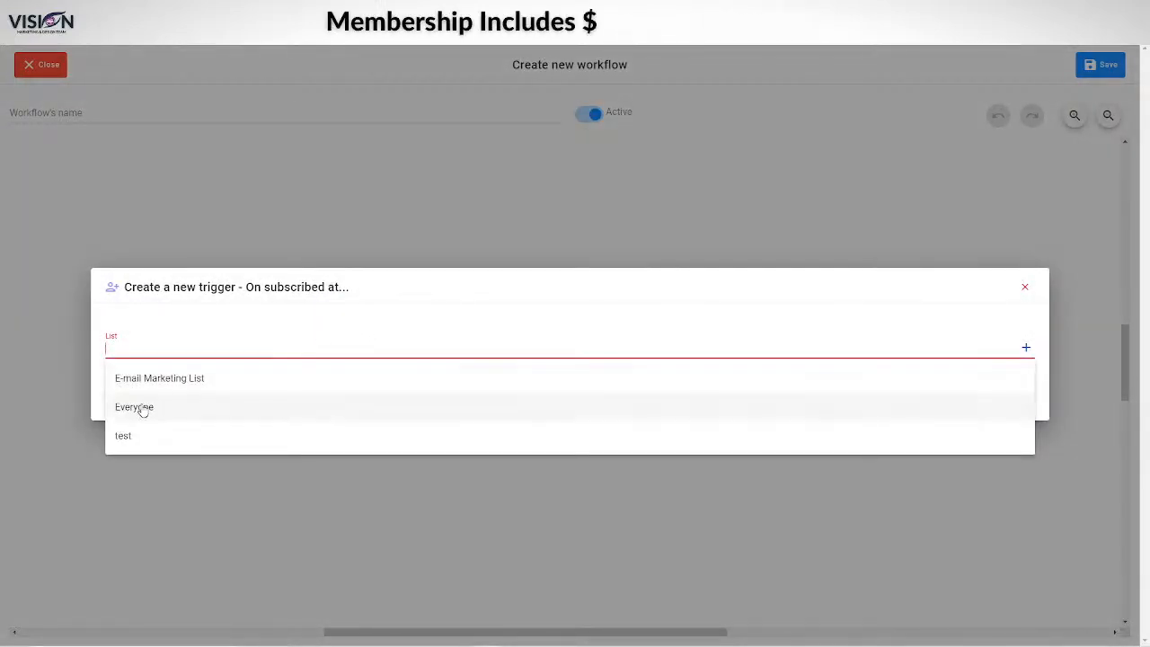
click(134, 437)
click(1010, 384)
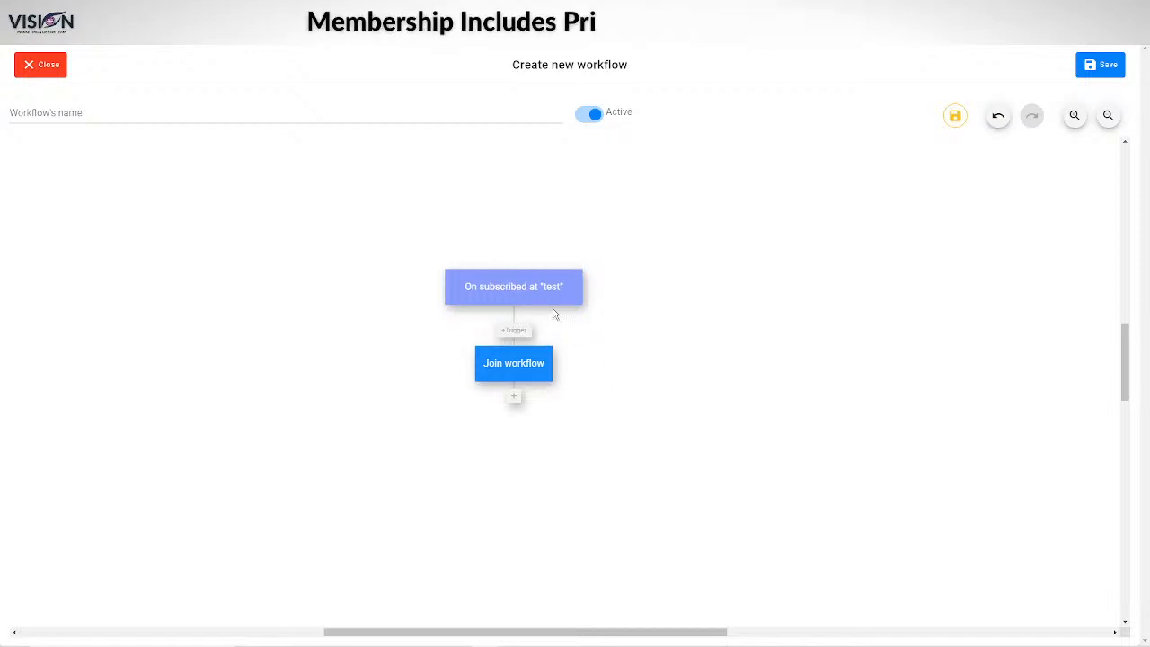
Step: Add an Add tag action with tag 'test' after Join workflow
click(515, 398)
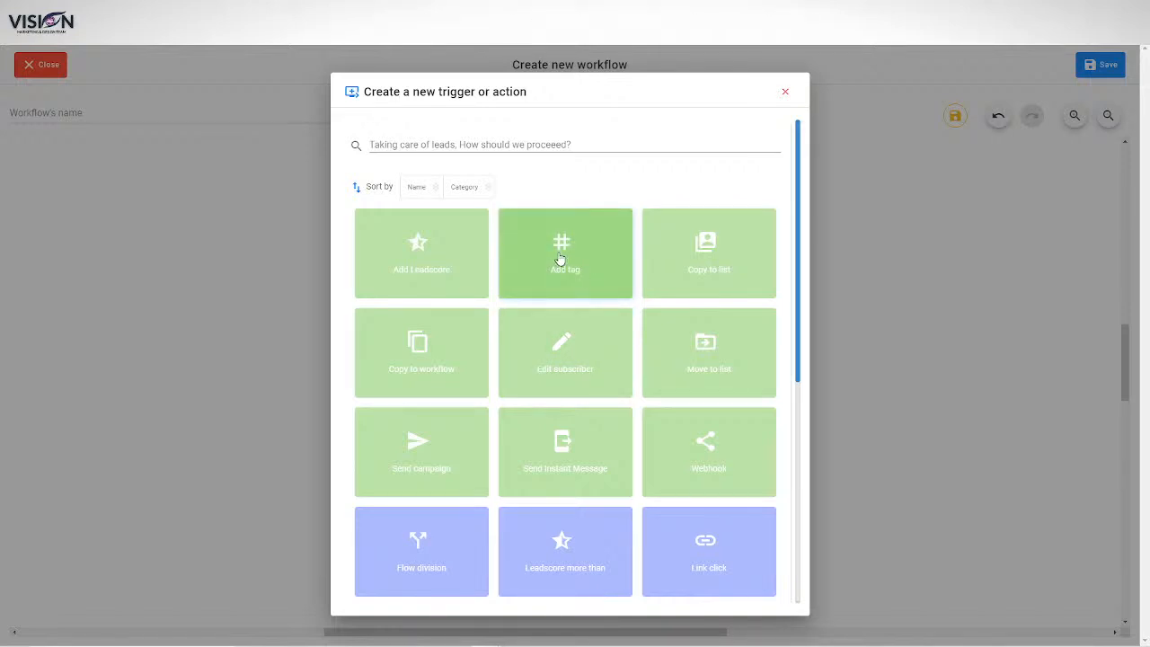
click(559, 259)
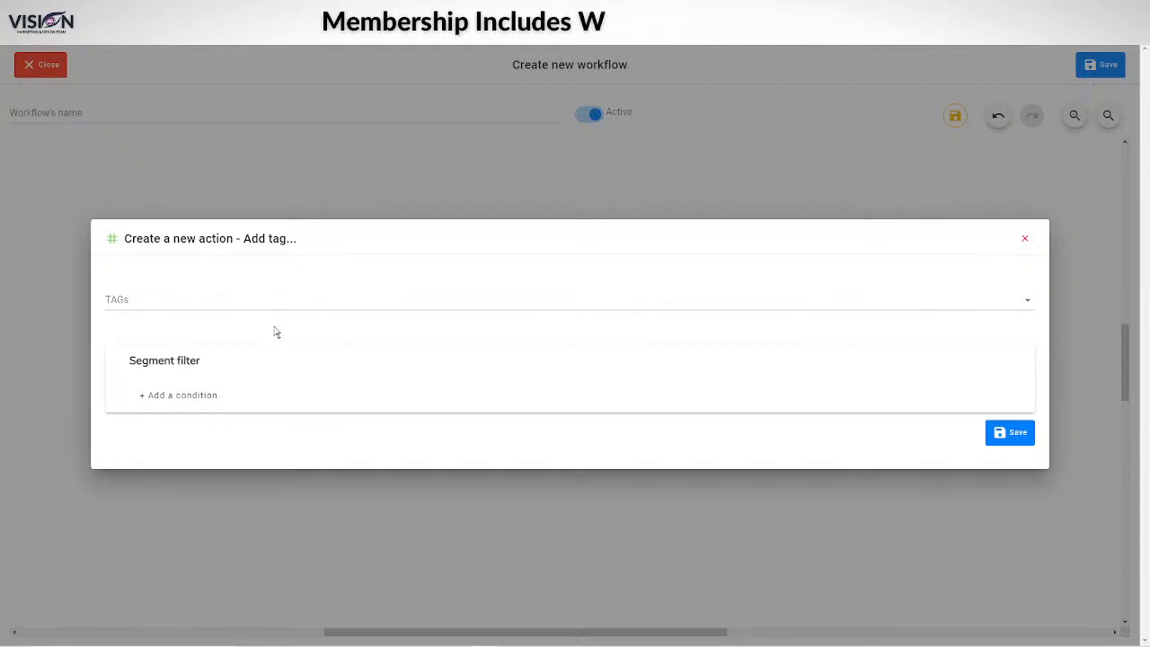
click(232, 297)
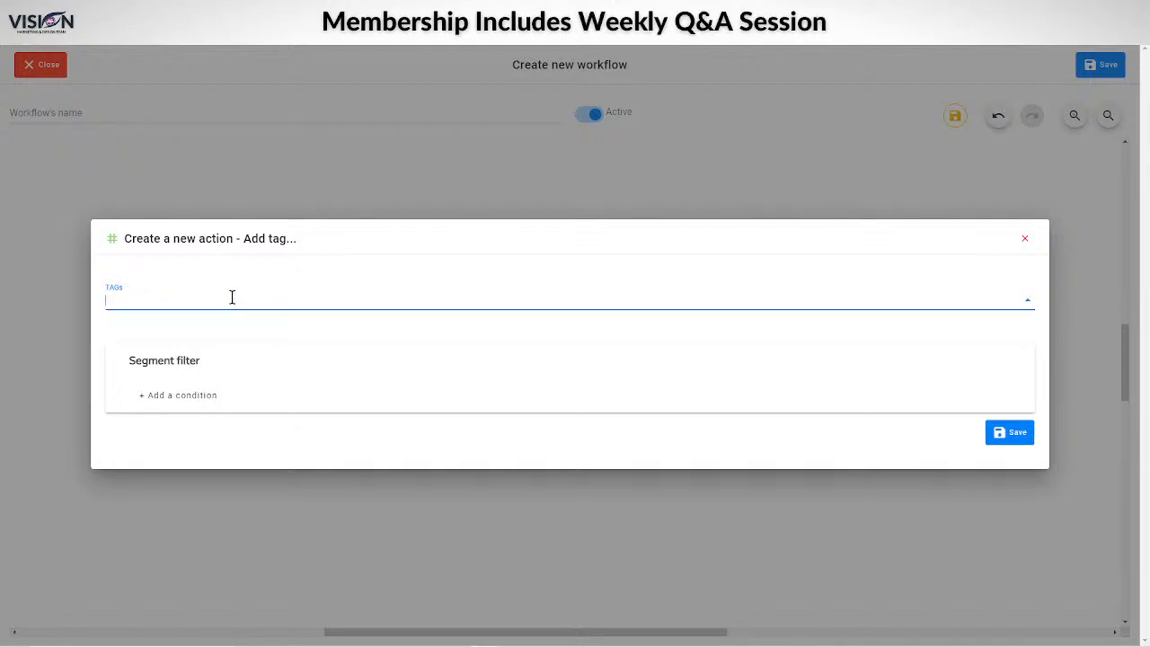
text(test)
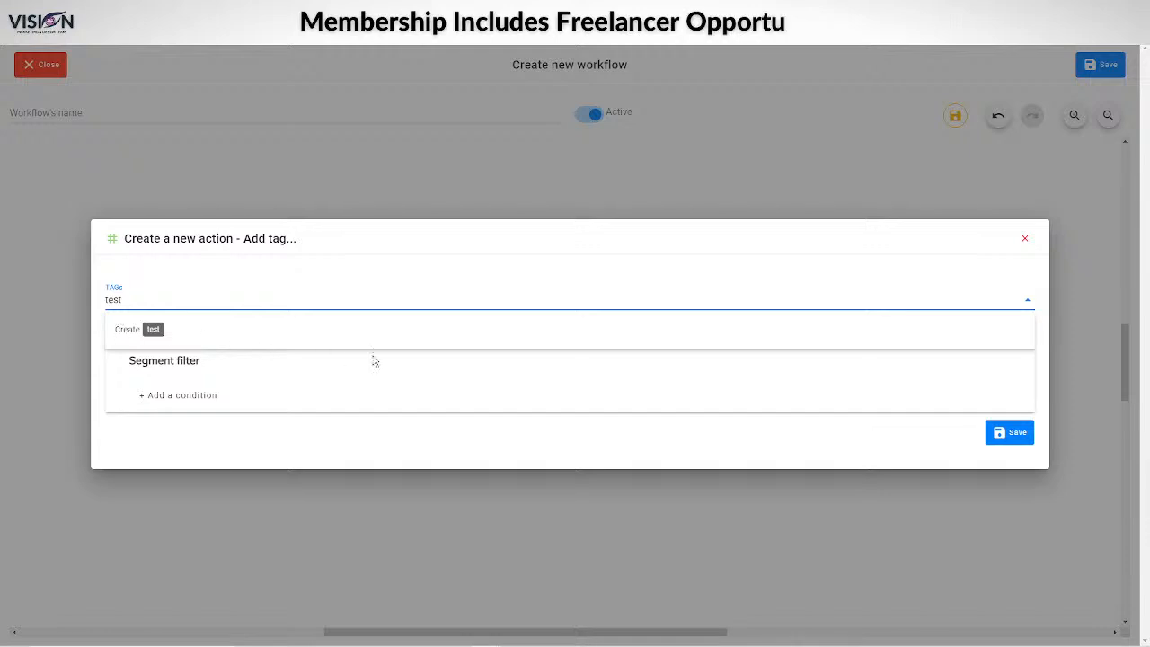
click(1006, 441)
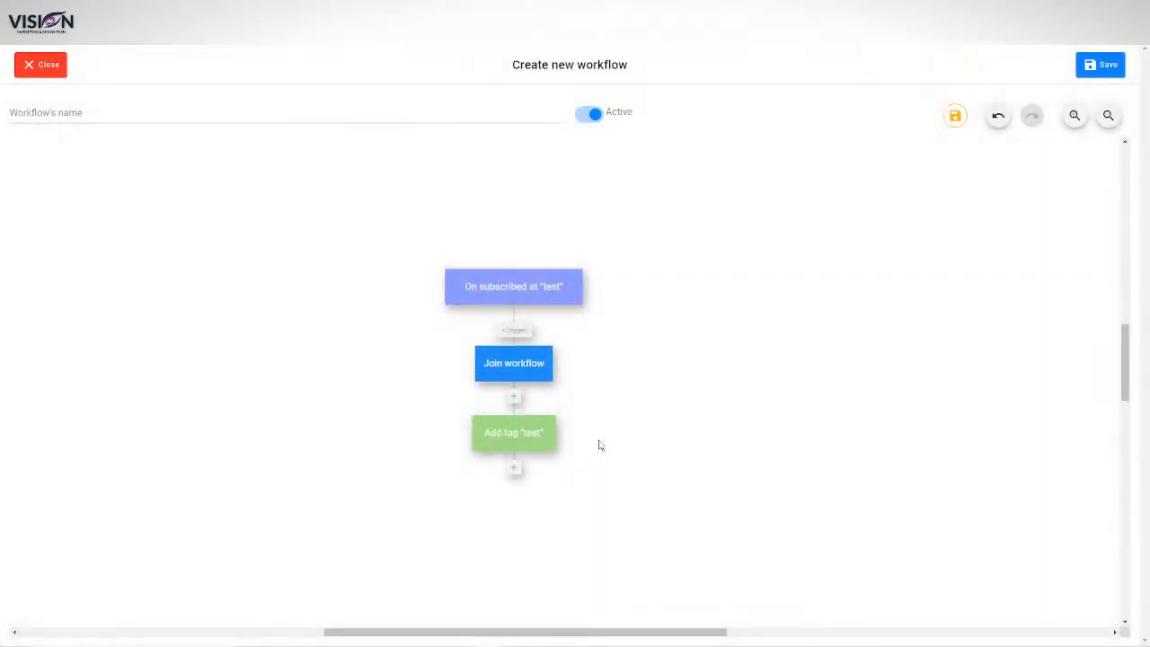
Step: Add a step after the Add tag 'test' node and scroll the picker down to Wait
click(513, 468)
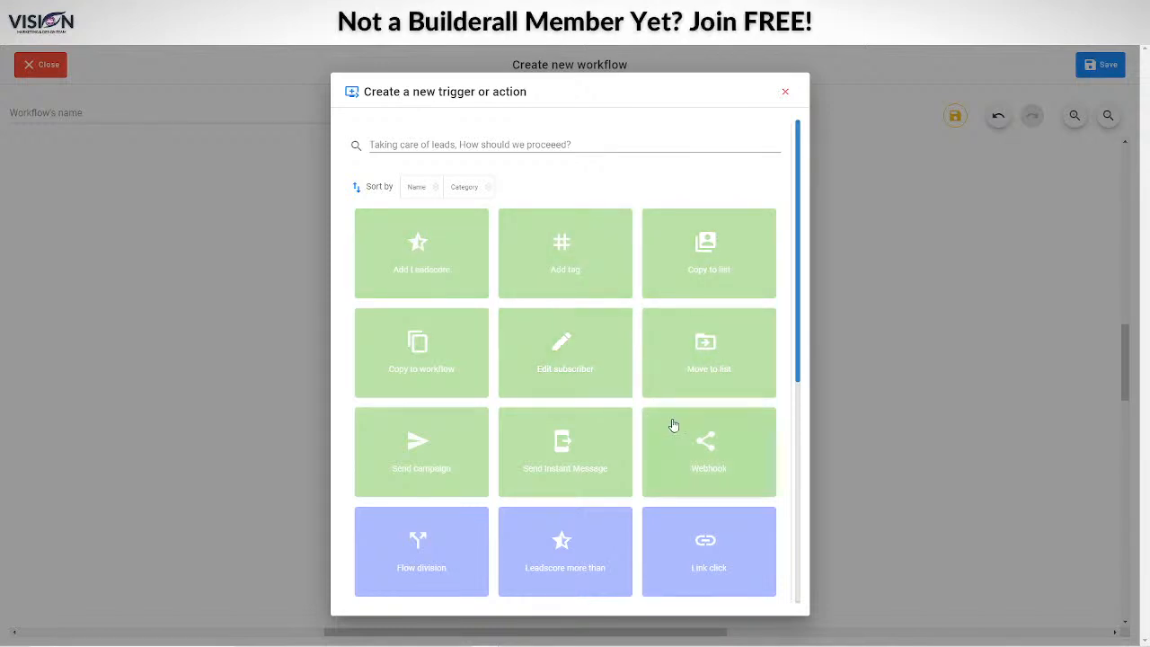
scroll(702, 437, down, 1)
scroll(702, 437, down, 3)
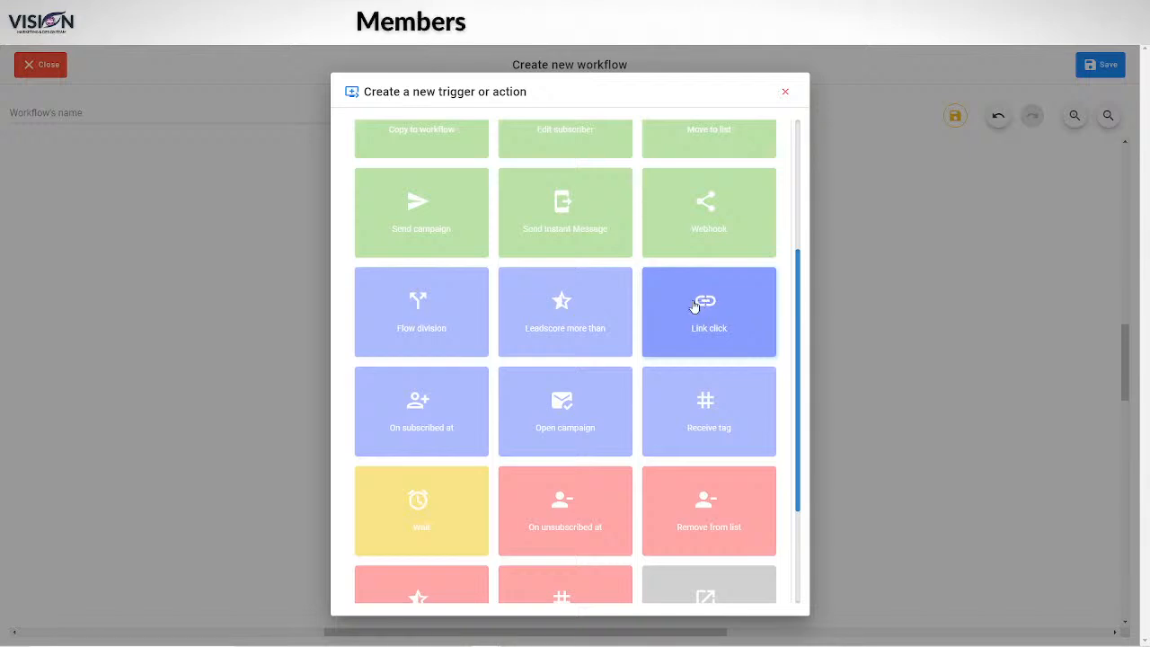
scroll(487, 443, down, 2)
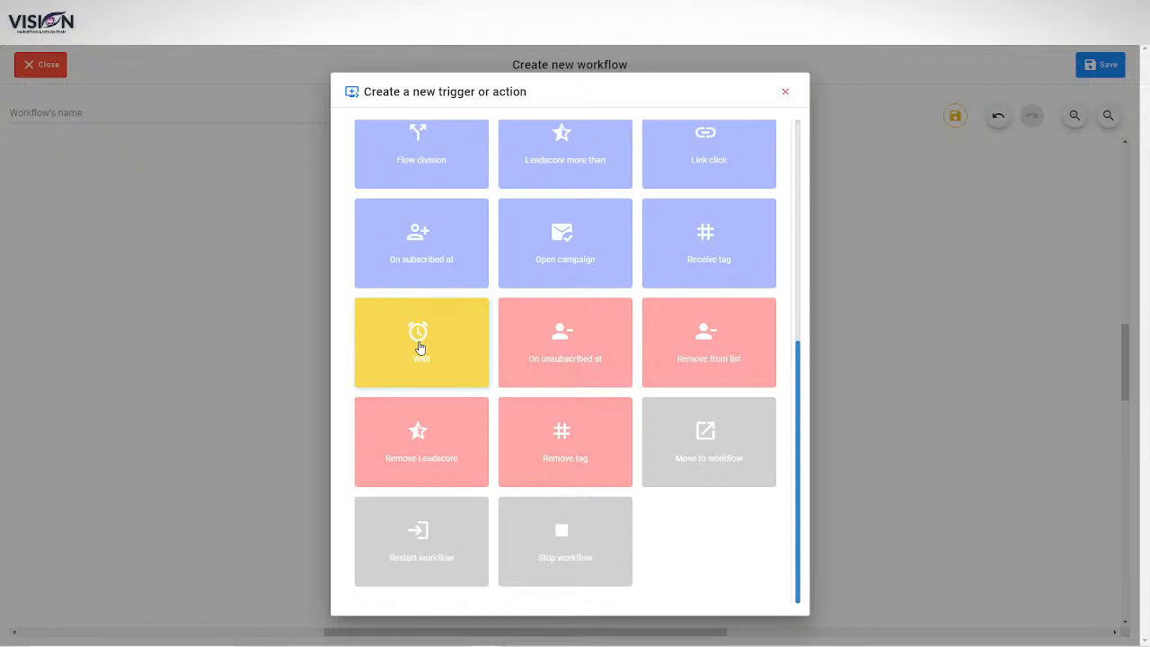
Step: Add a Wait step of 2 Hour(s) after the Add tag 'test' action
click(419, 343)
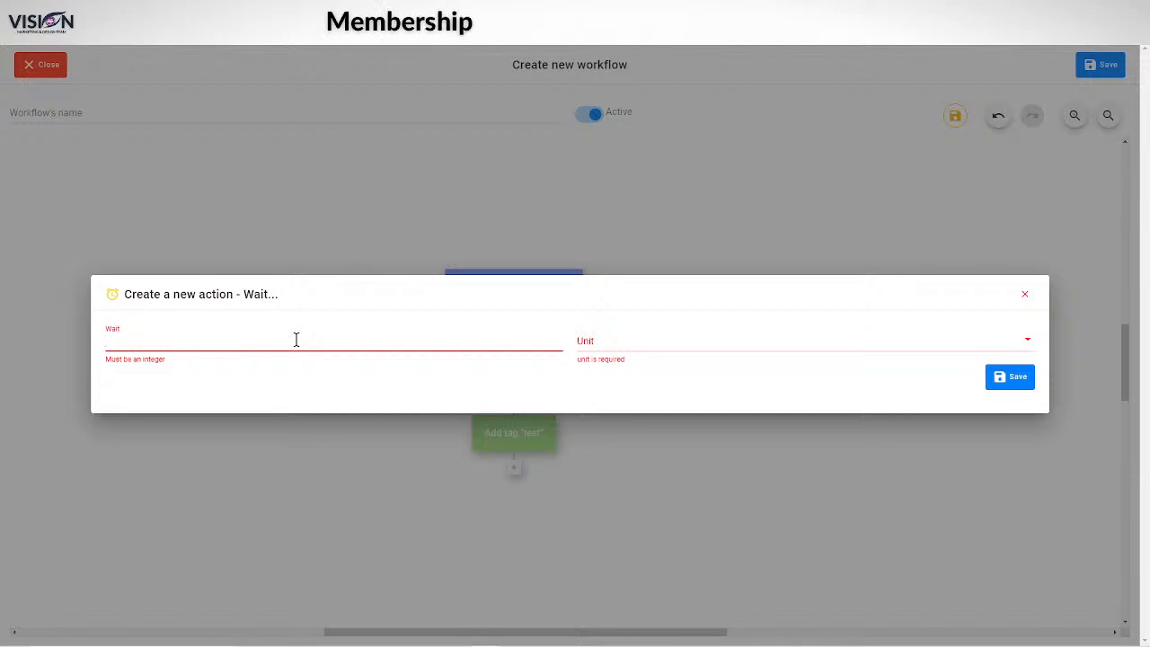
text(2)
click(639, 341)
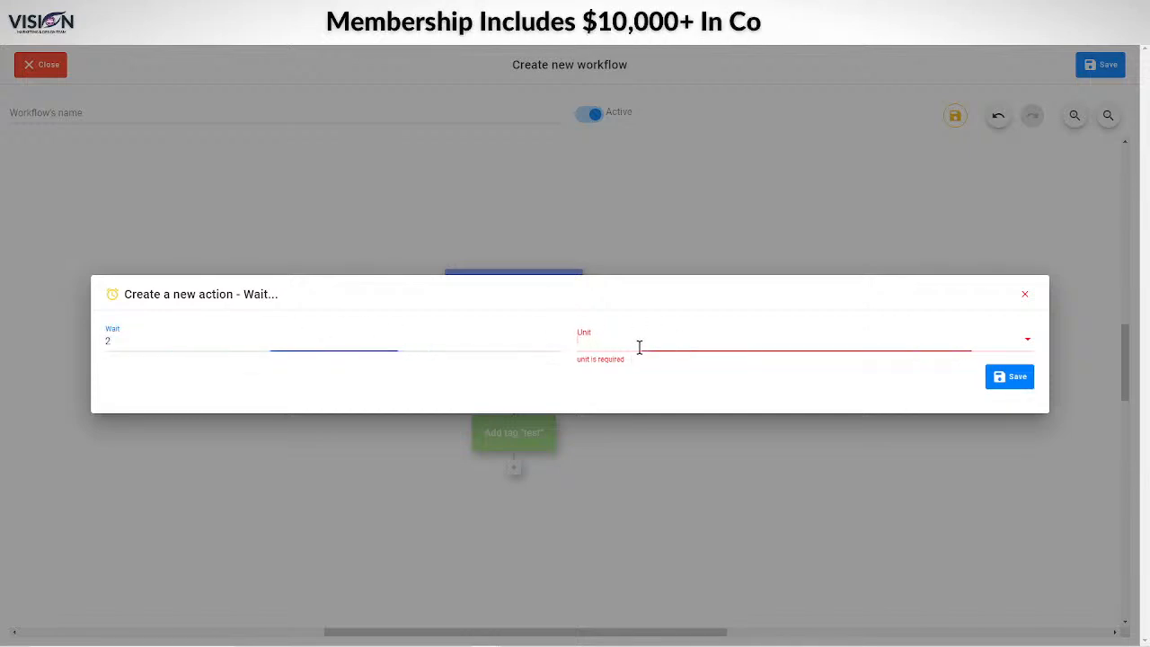
click(602, 399)
click(1000, 381)
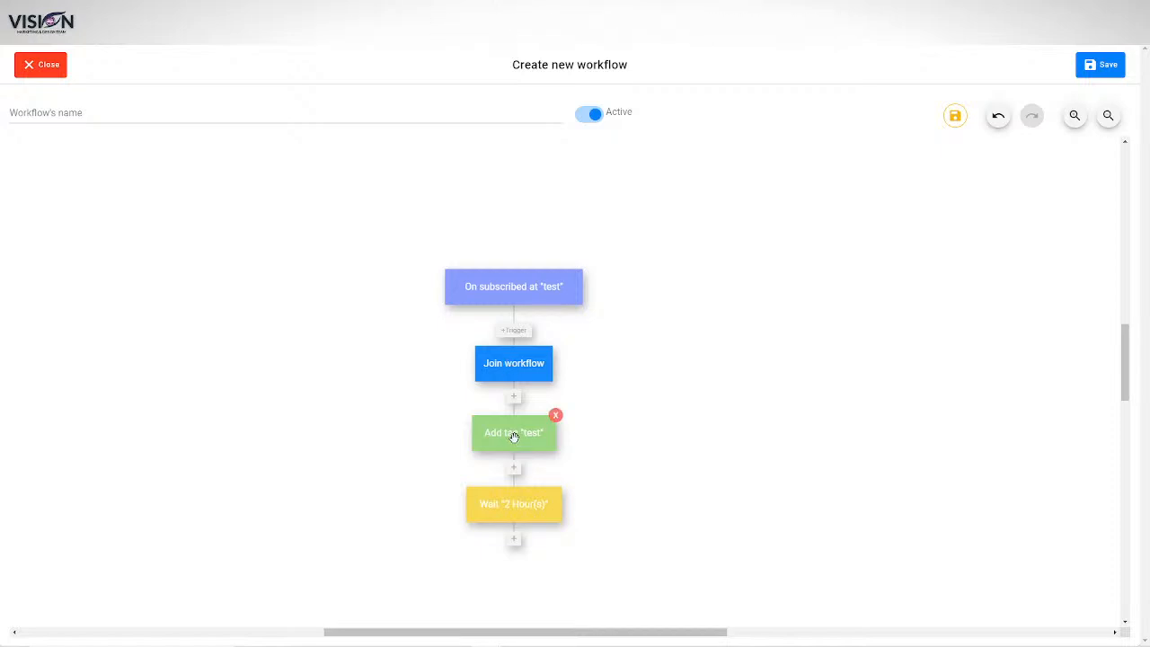
click(514, 540)
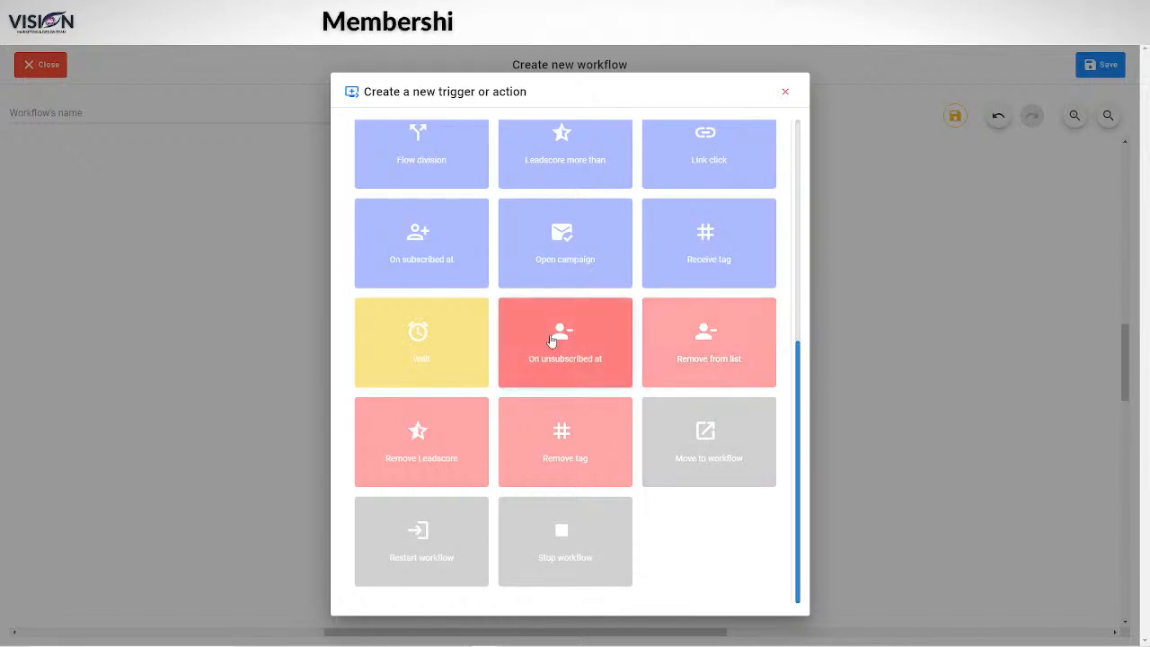
Step: Choose Send campaign and create a new campaign named 'test' with subject 'test'
scroll(485, 429, up, 5)
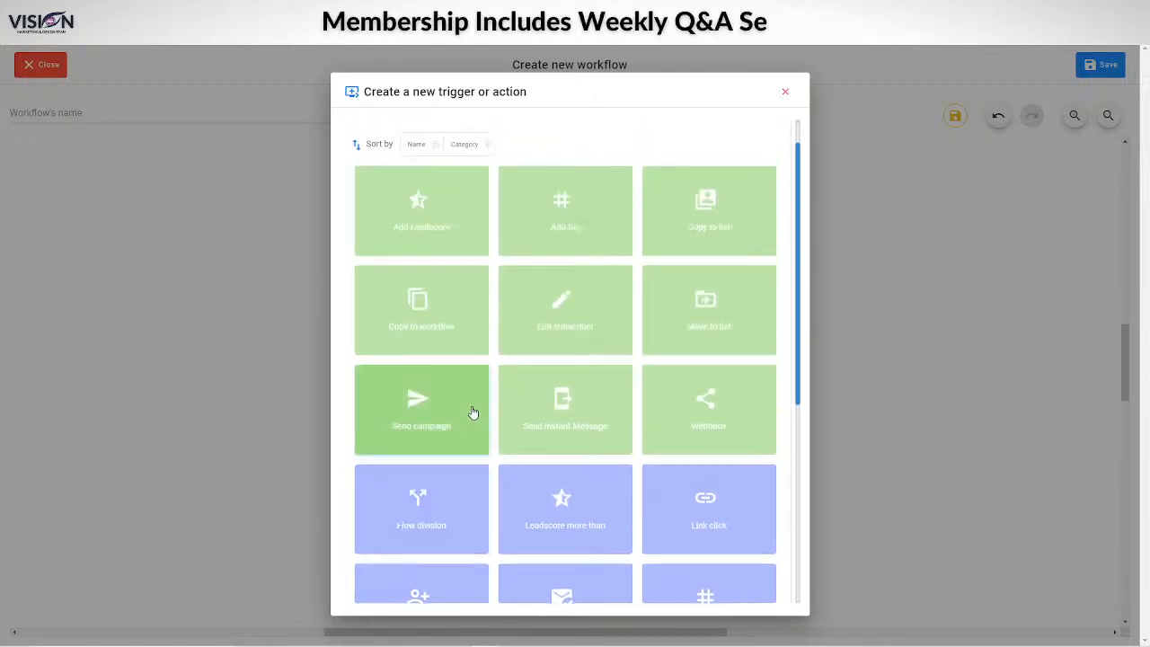
click(415, 444)
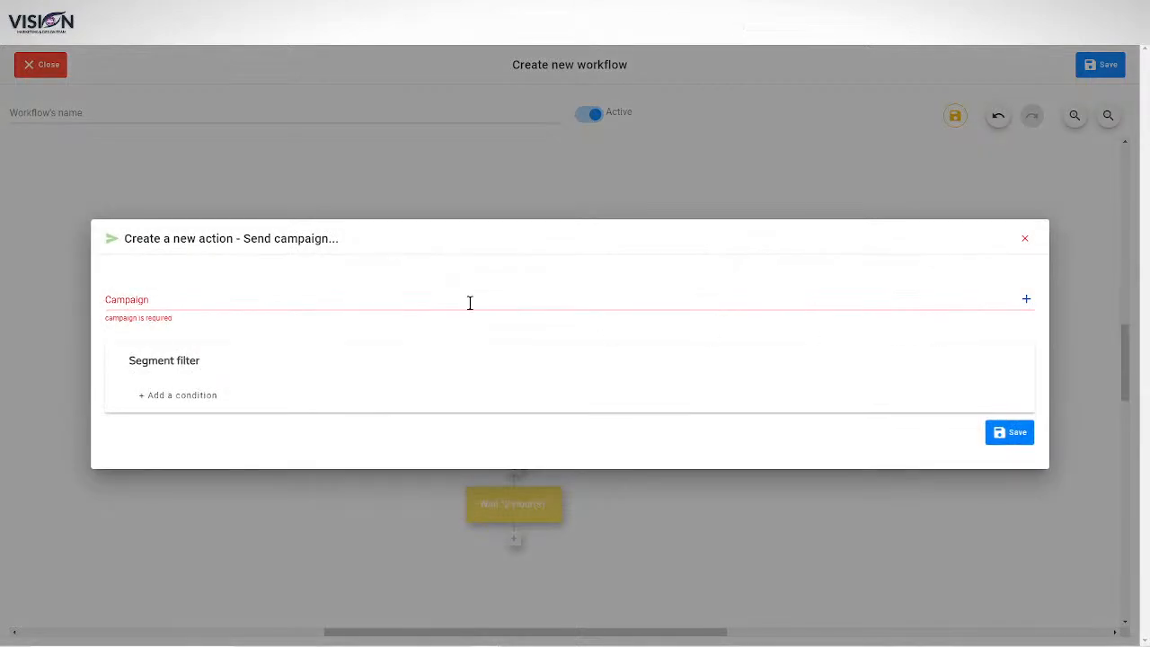
click(203, 299)
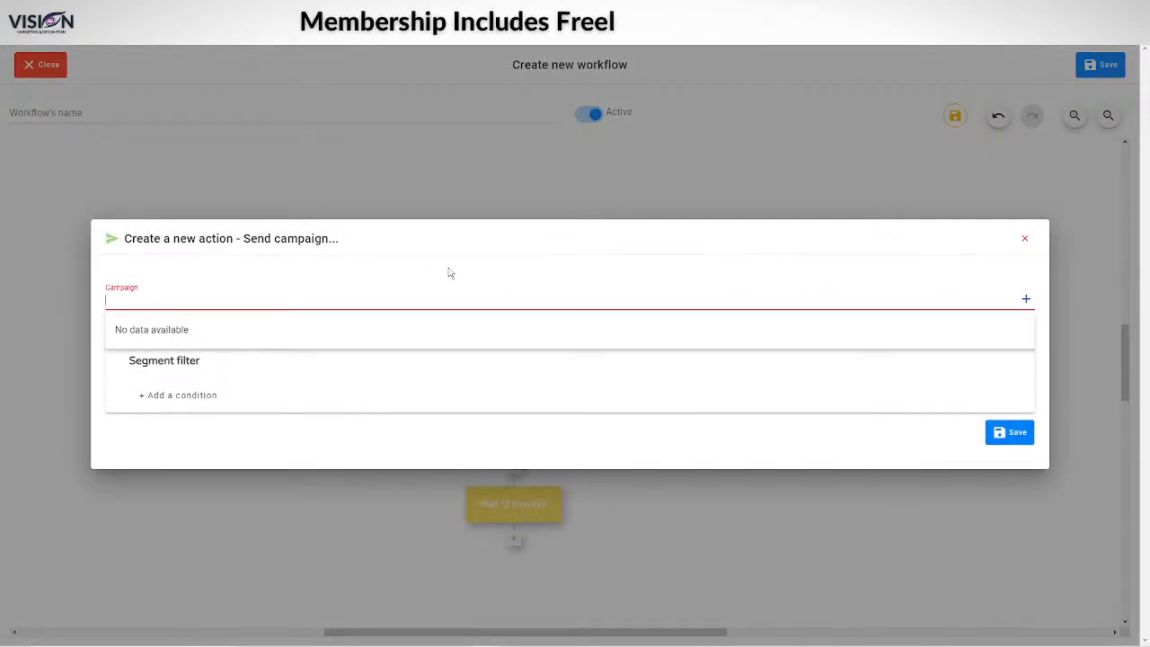
click(1026, 299)
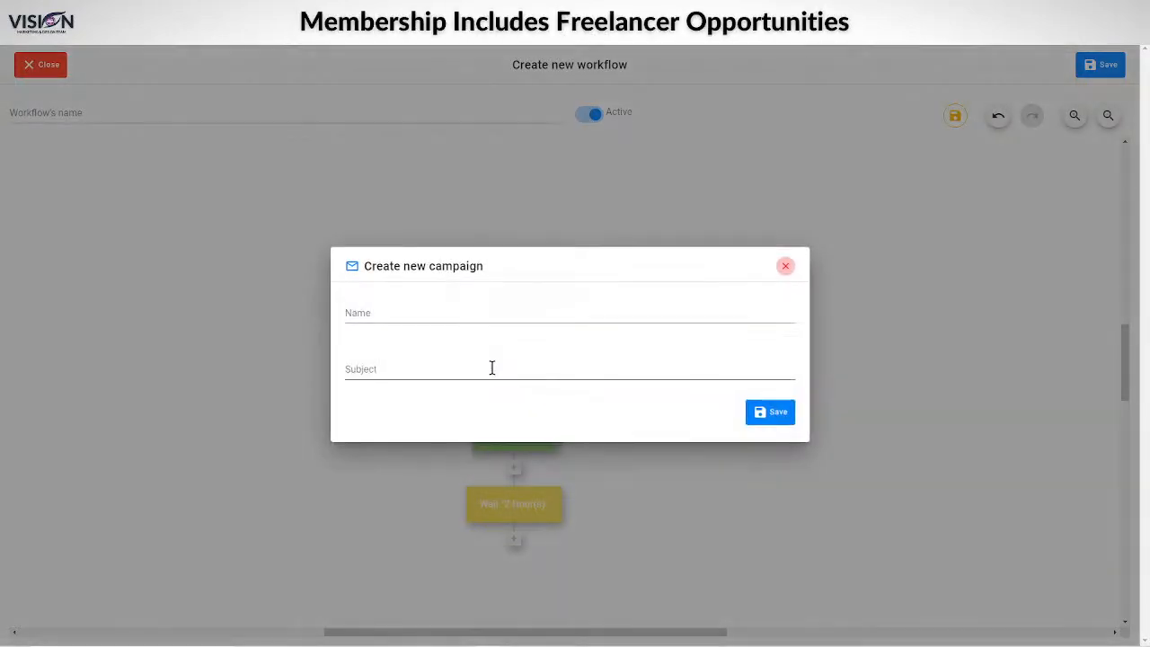
click(377, 307)
text(test)
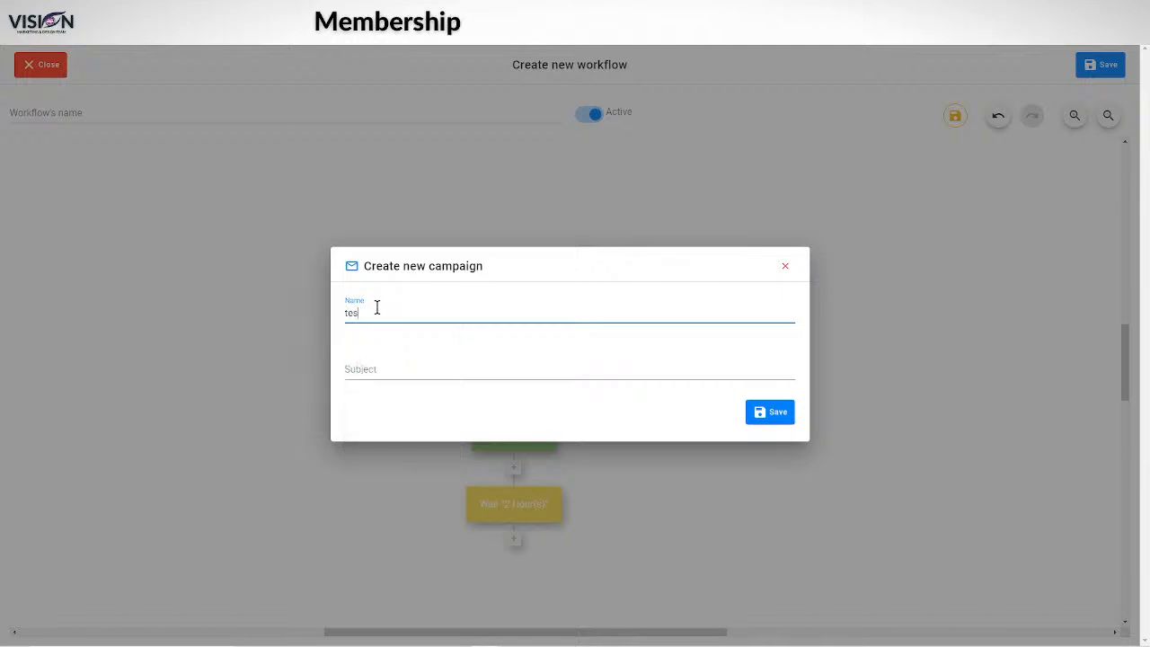
click(440, 372)
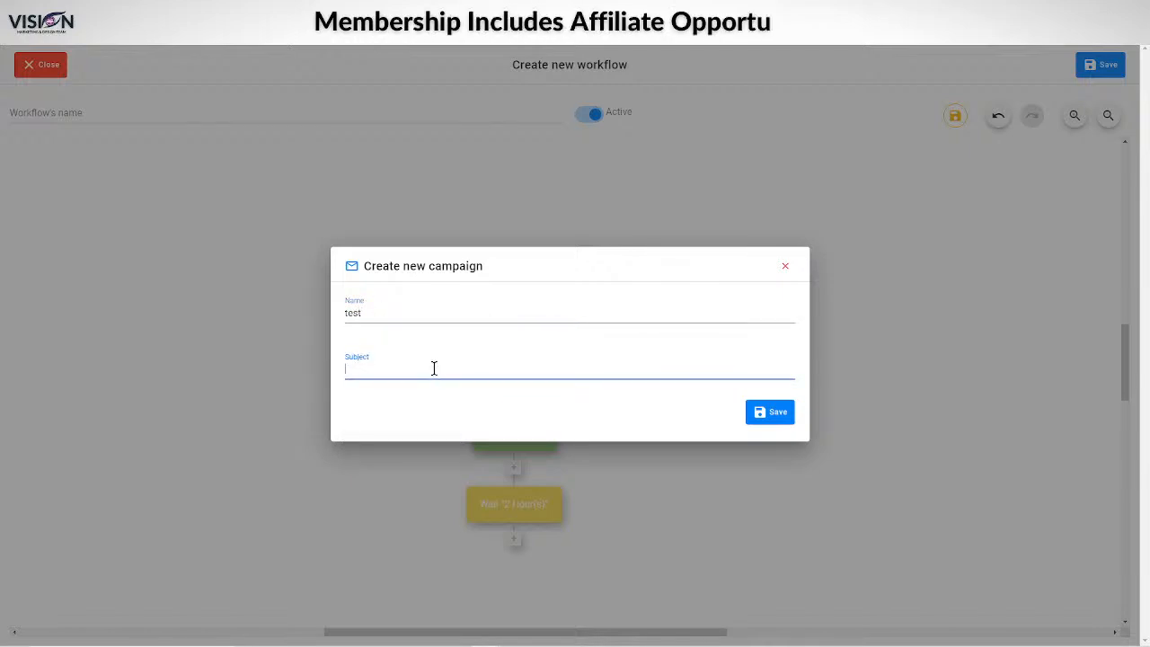
text(test)
click(751, 416)
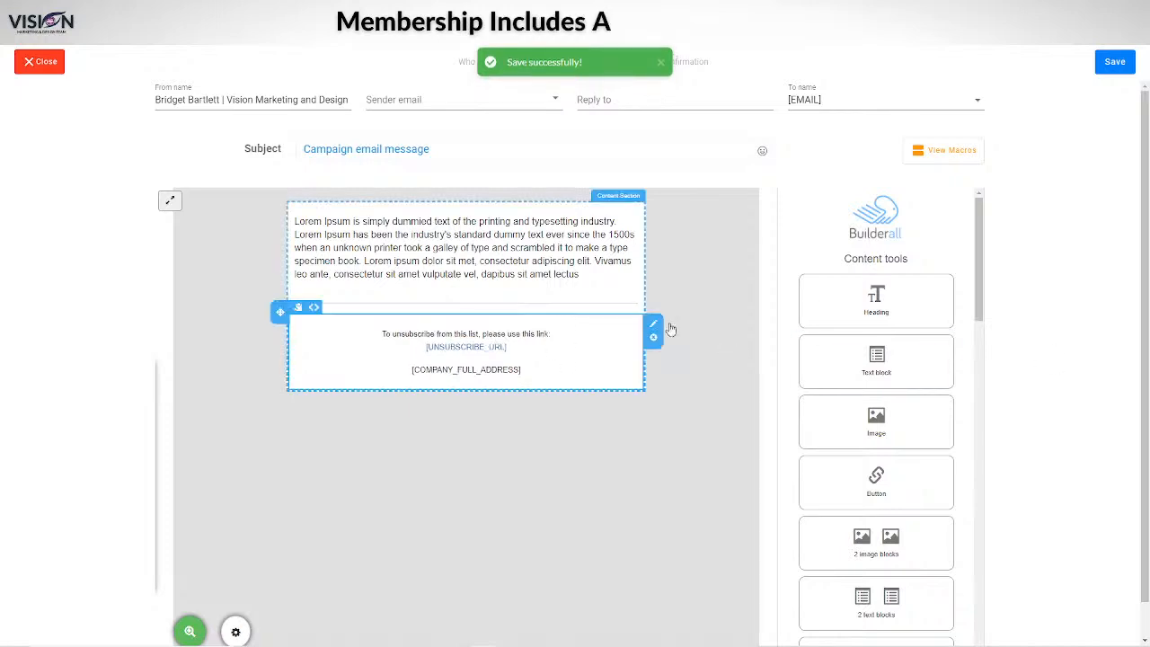
Step: Add an image block above the email text and save the campaign email
drag(876, 426, 391, 241)
scroll(1078, 359, down, 1)
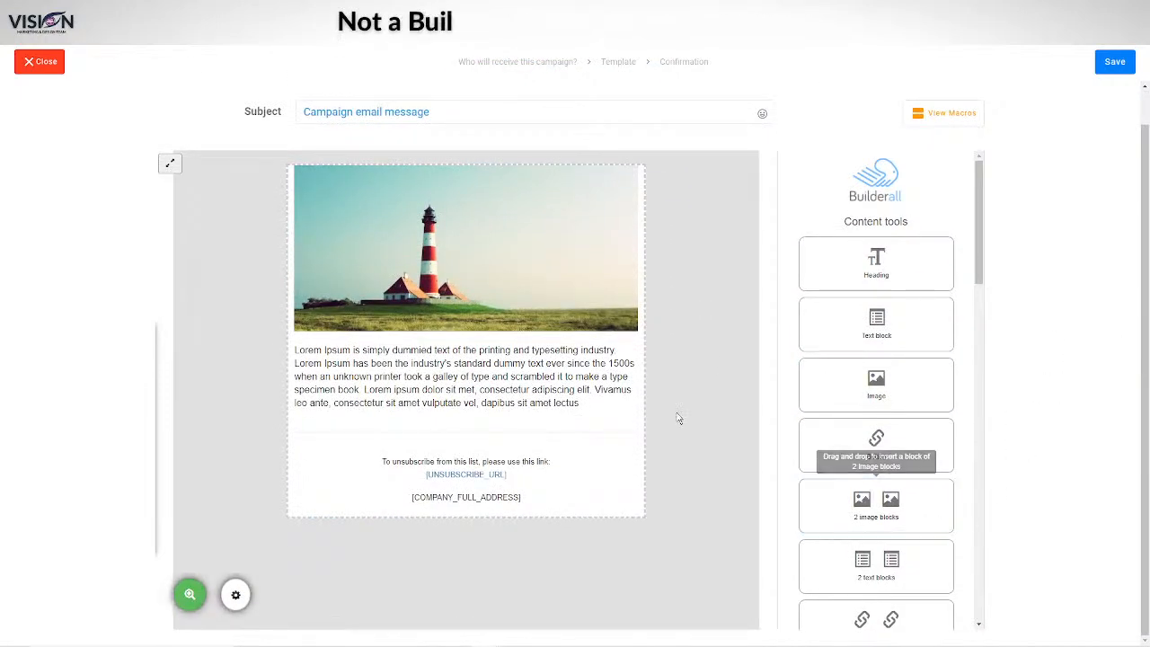
scroll(876, 405, down, 3)
click(1115, 61)
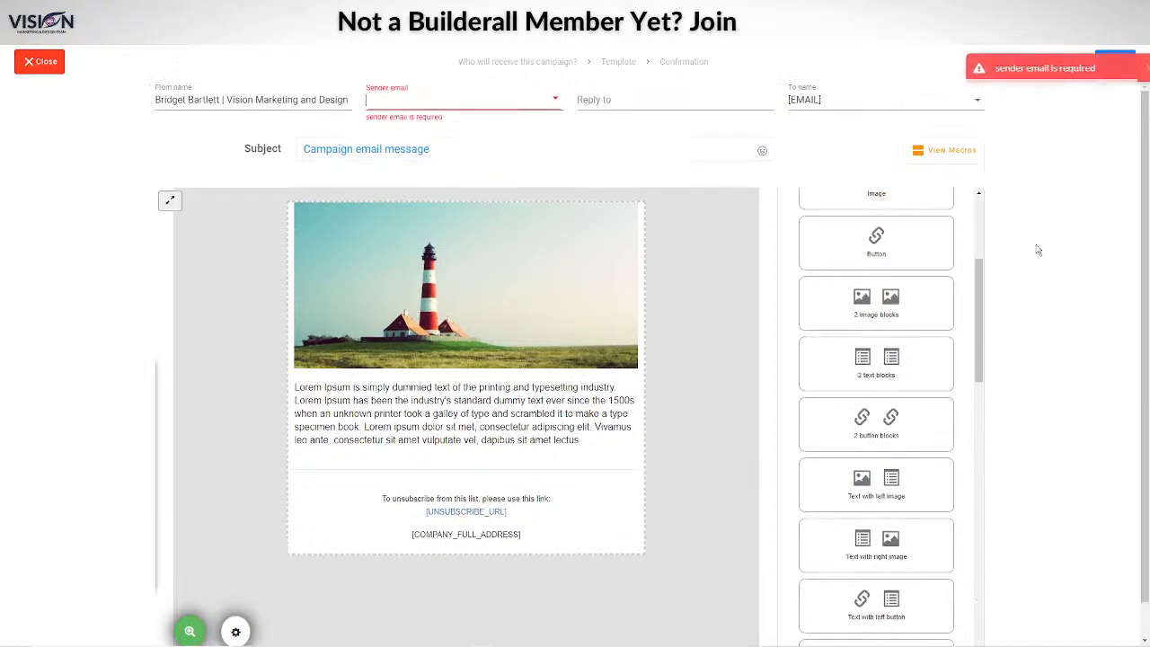
Step: Set the first sender address and suggested reply-to, then save and activate the 'test' campaign
click(438, 100)
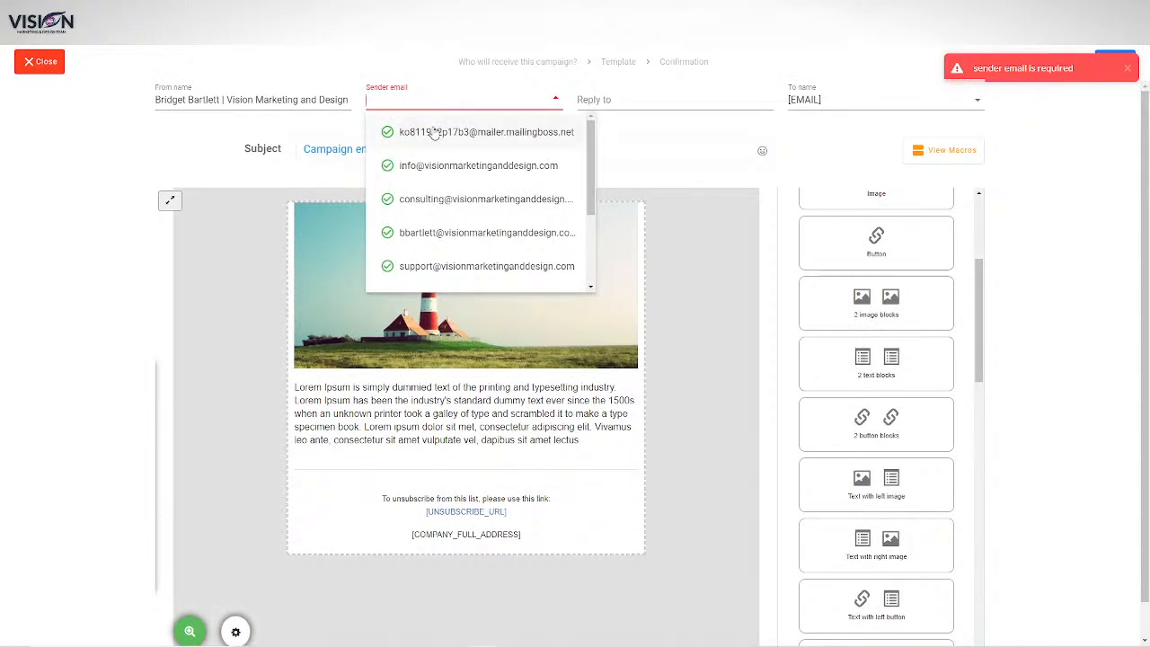
click(433, 133)
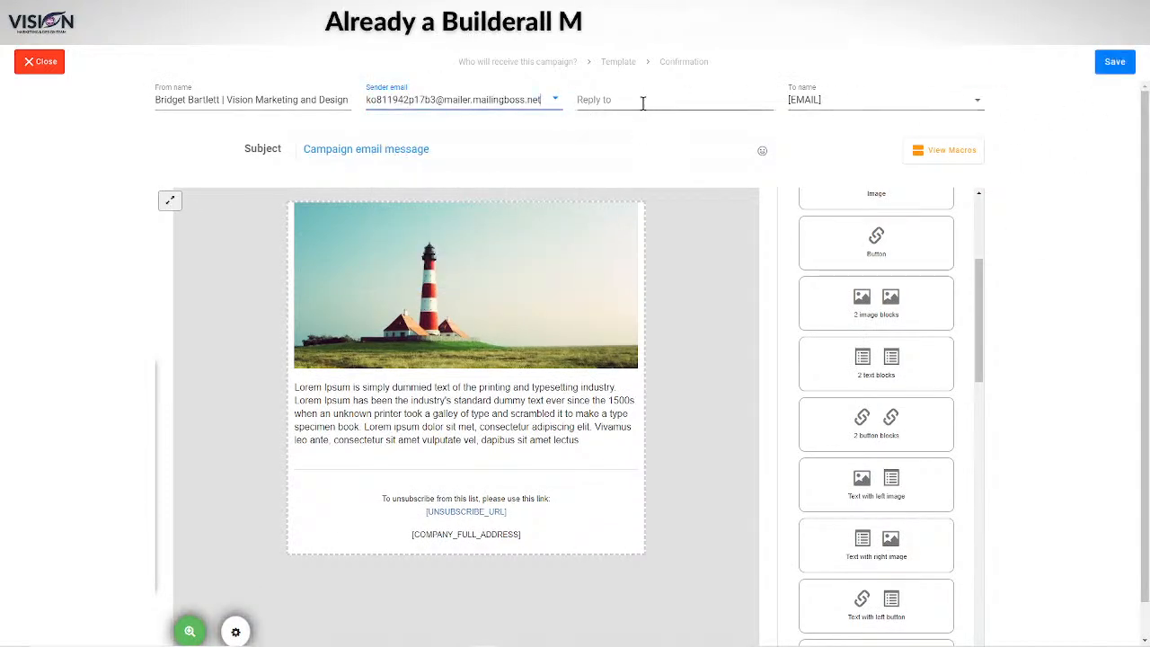
click(640, 101)
click(661, 126)
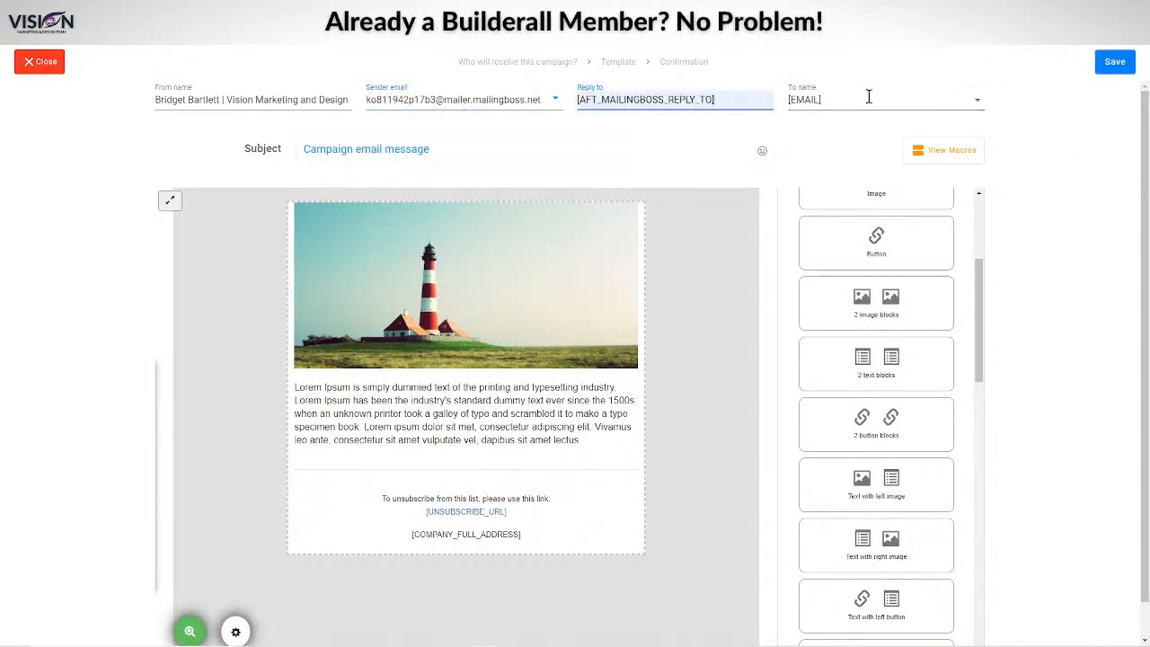
click(1114, 62)
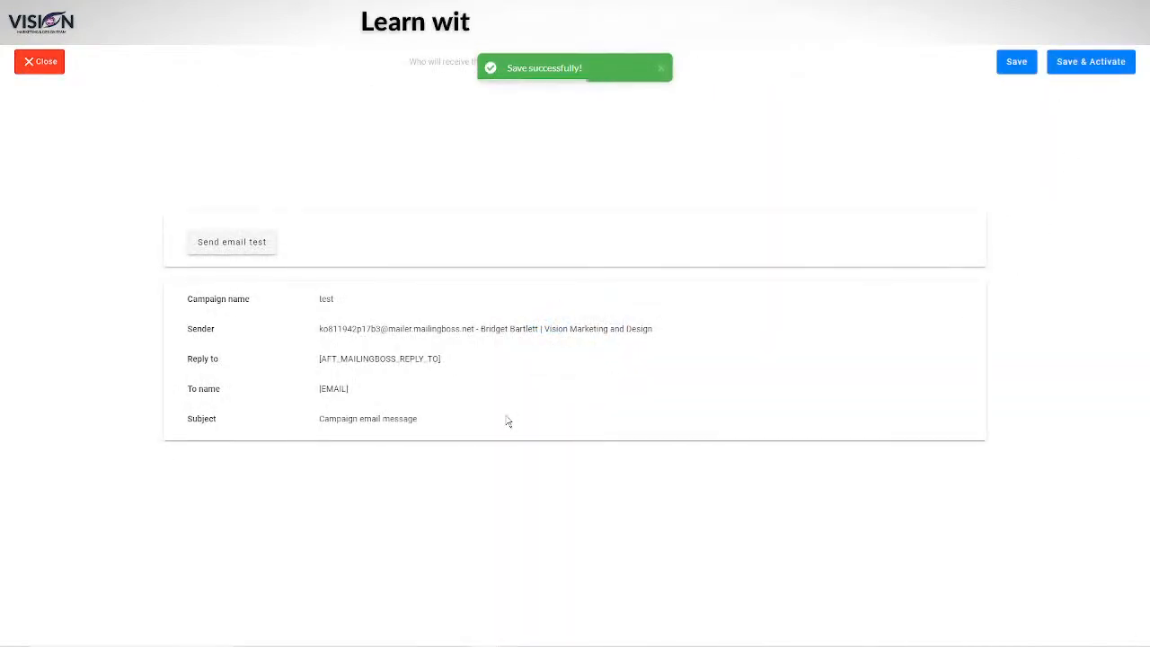
click(1074, 67)
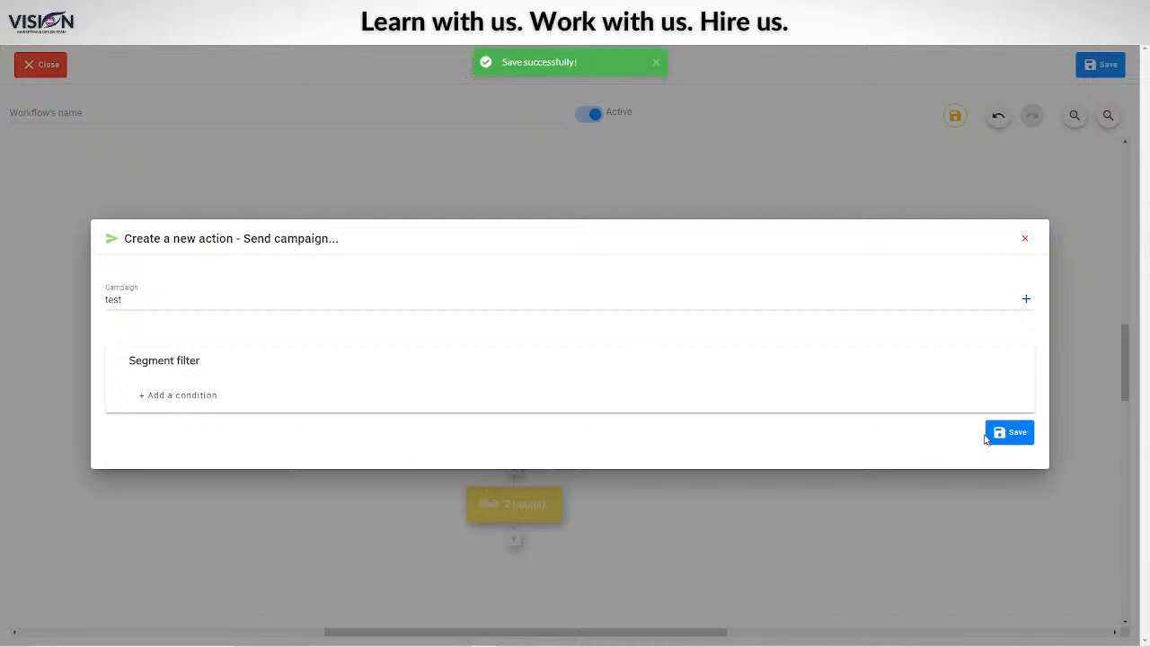
Step: Filter the Send campaign recipients to Subscribers List Everyone, add a second condition, and save
click(173, 398)
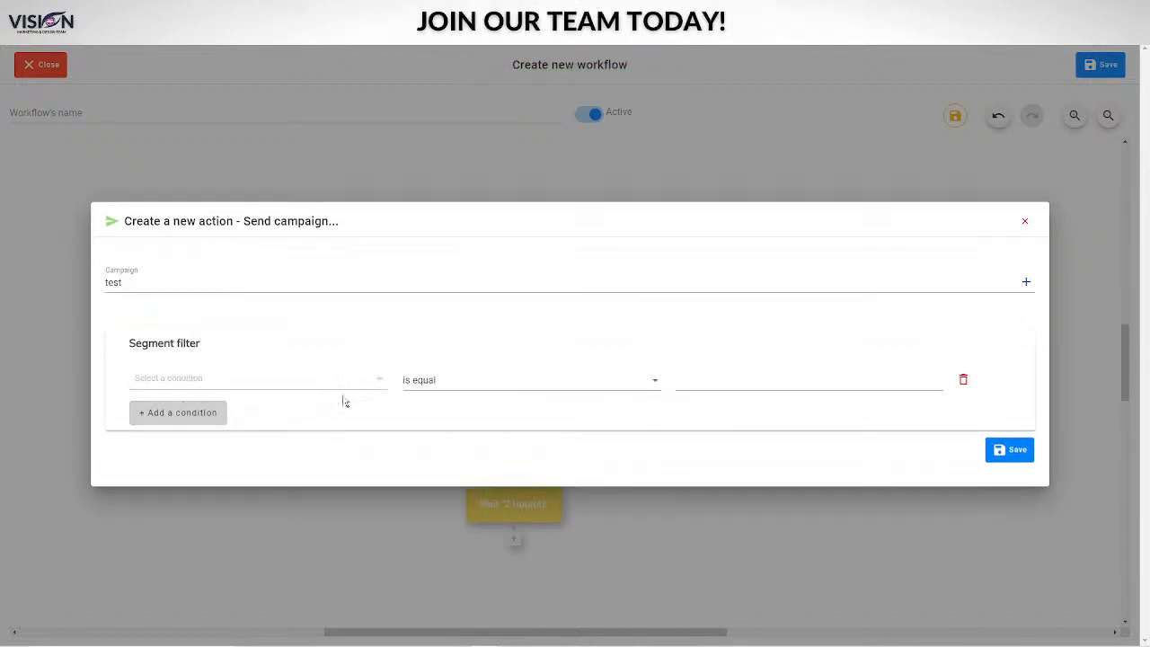
click(248, 379)
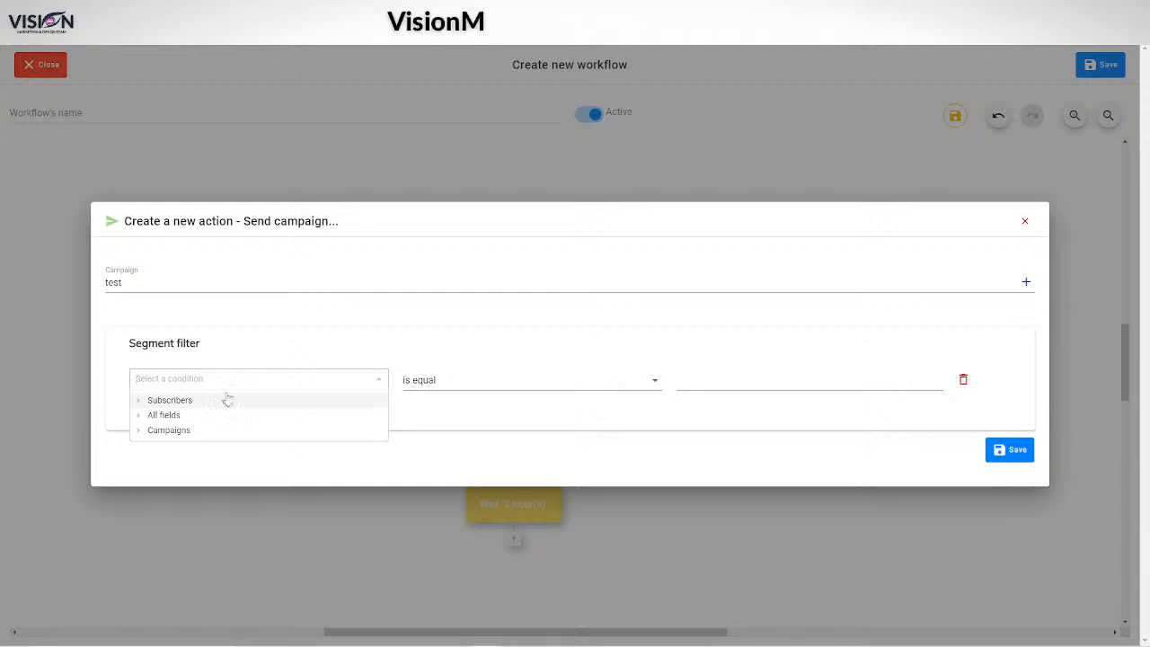
click(194, 402)
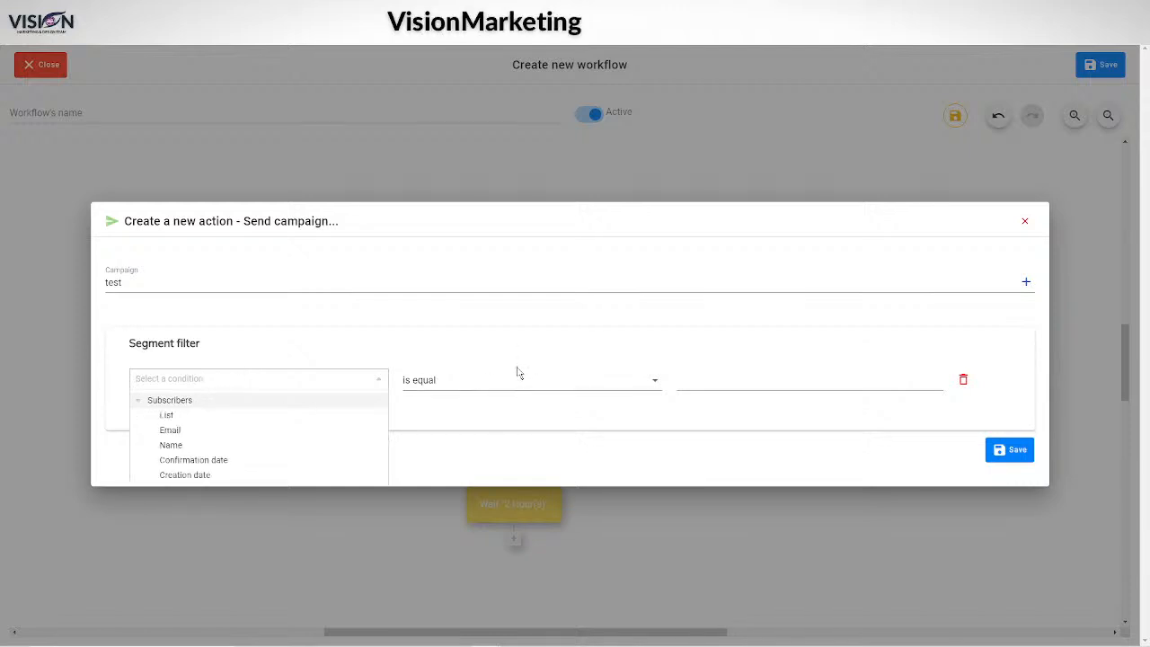
click(166, 415)
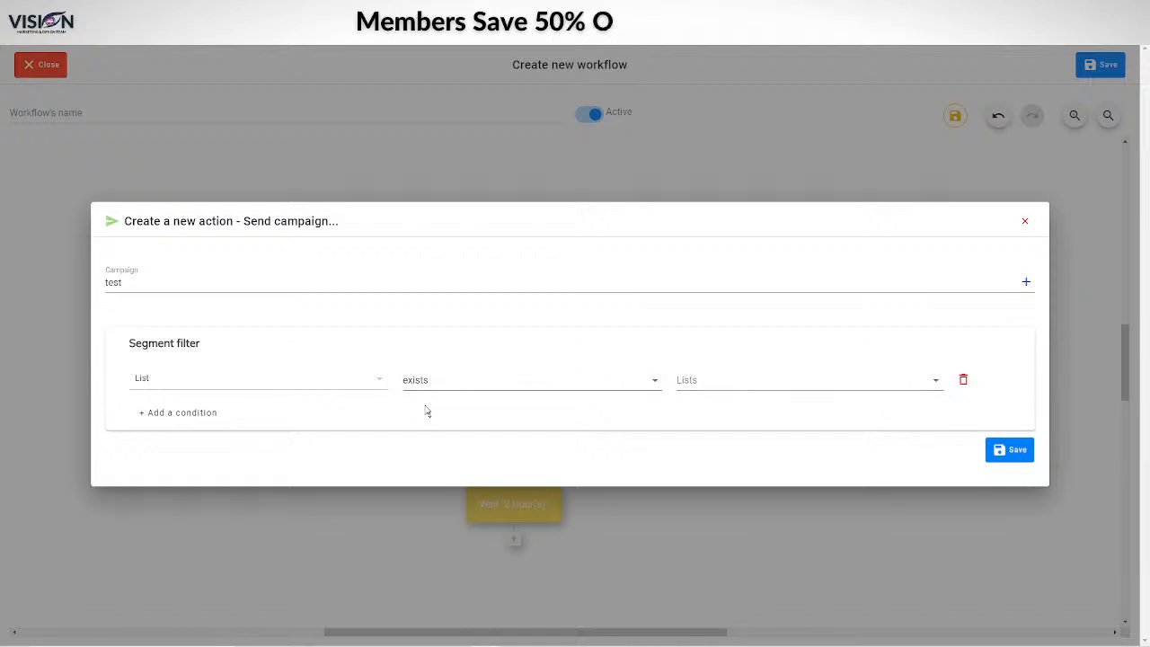
click(725, 378)
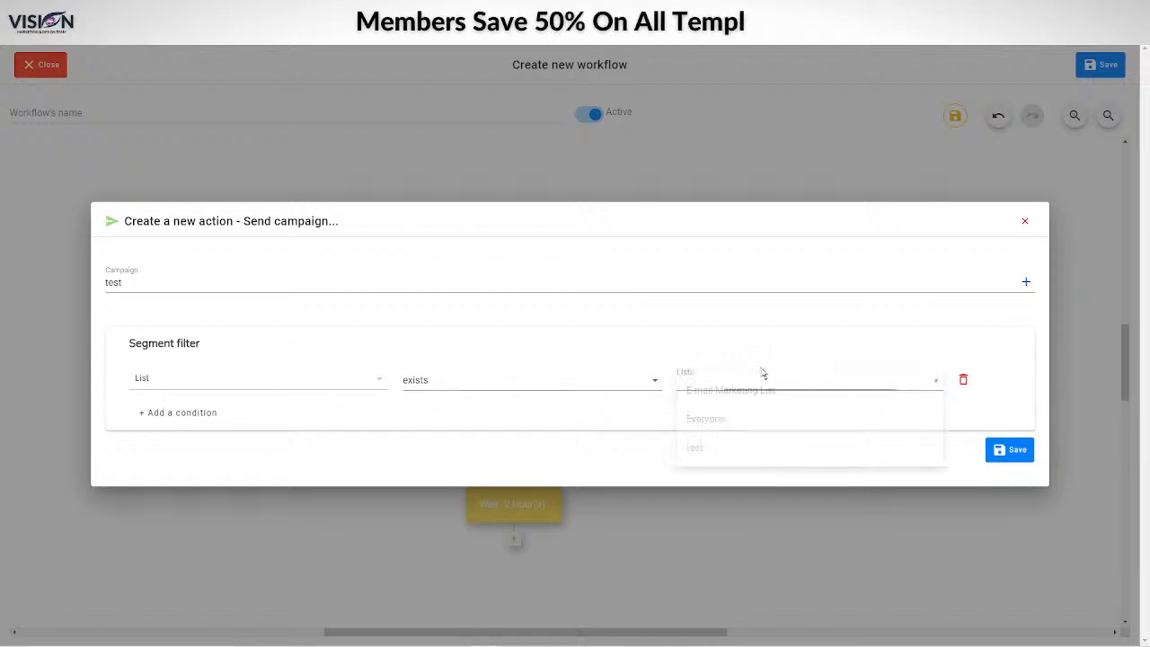
click(701, 419)
click(180, 412)
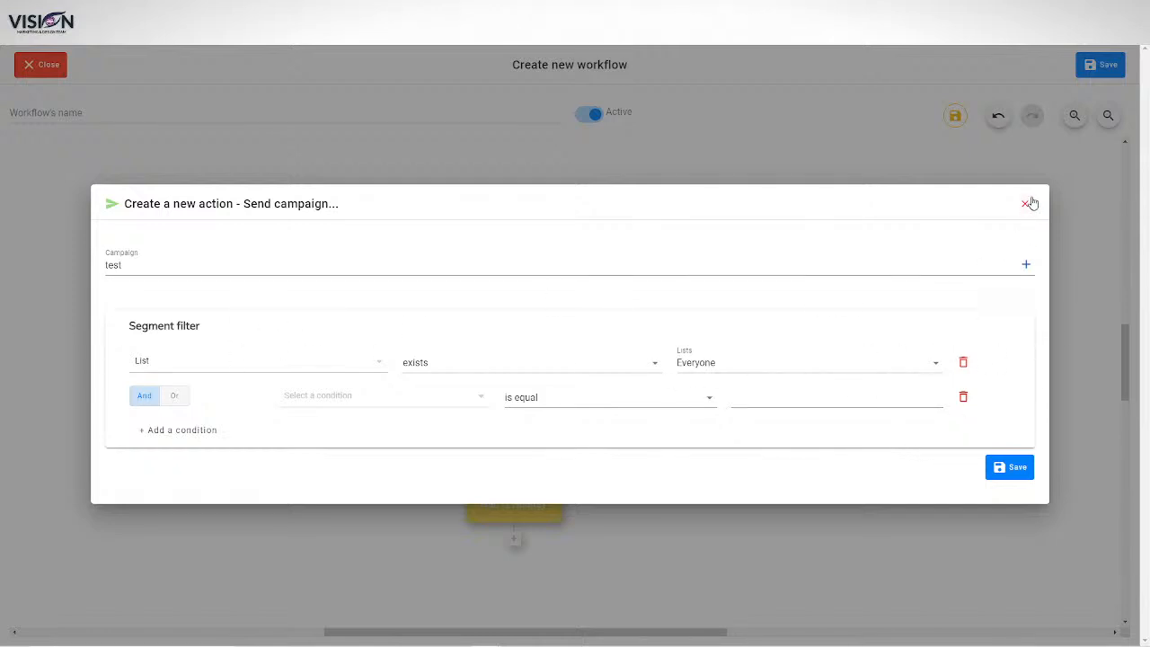
click(997, 475)
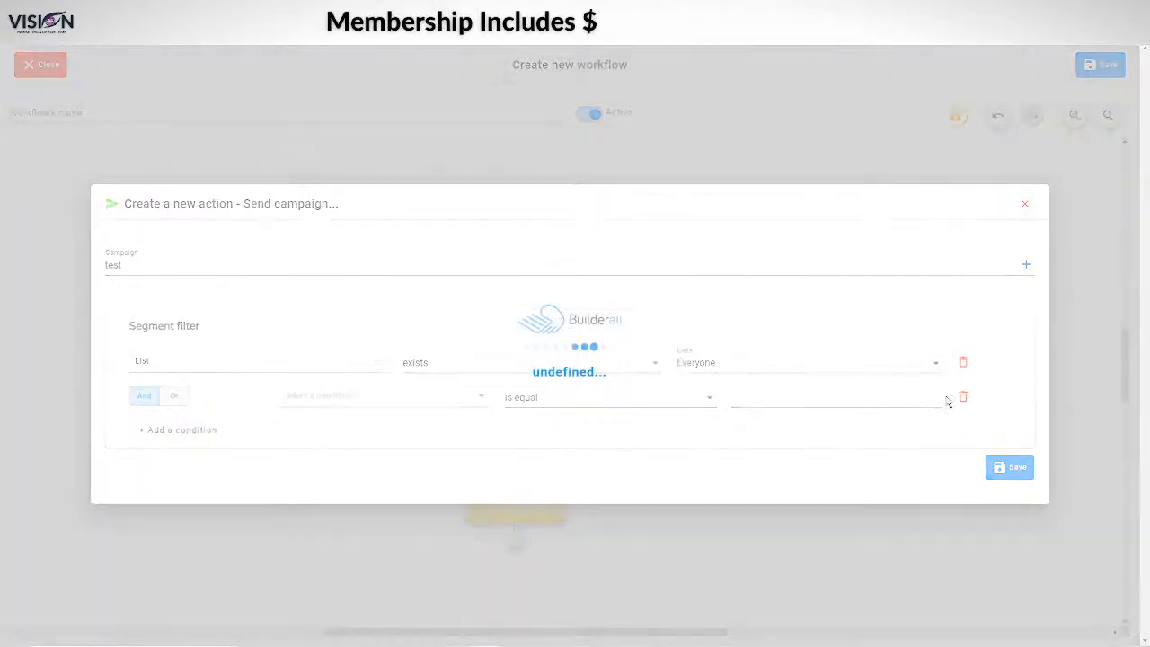
scroll(665, 526, down, 2)
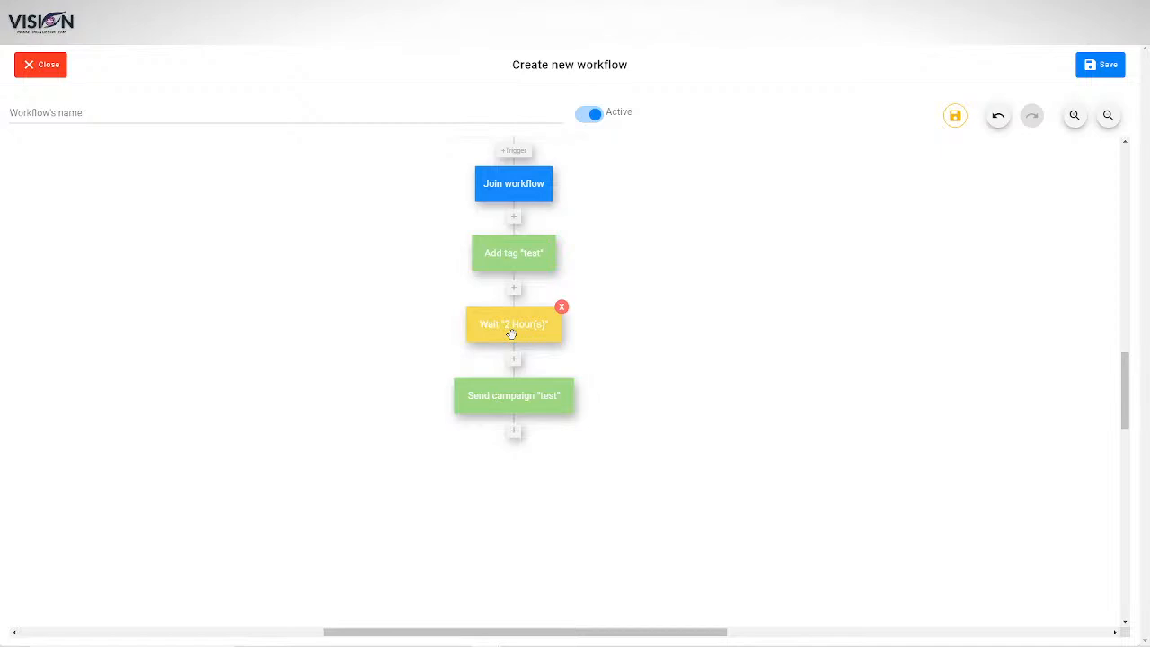
click(516, 433)
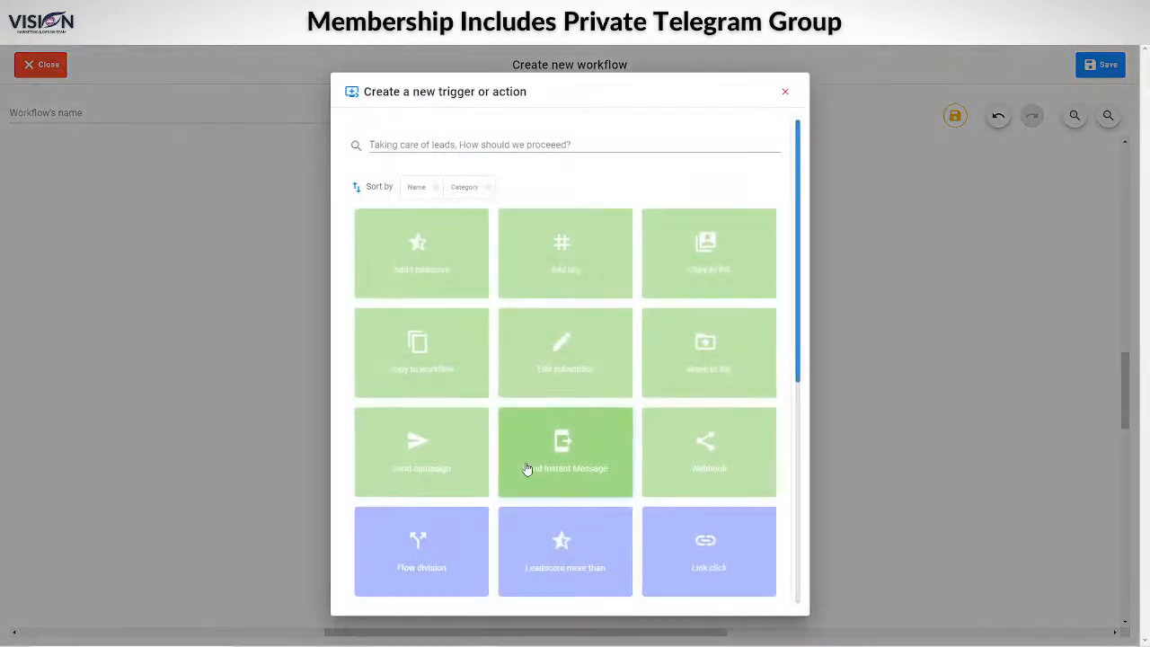
scroll(629, 429, down, 1)
scroll(609, 360, up, 1)
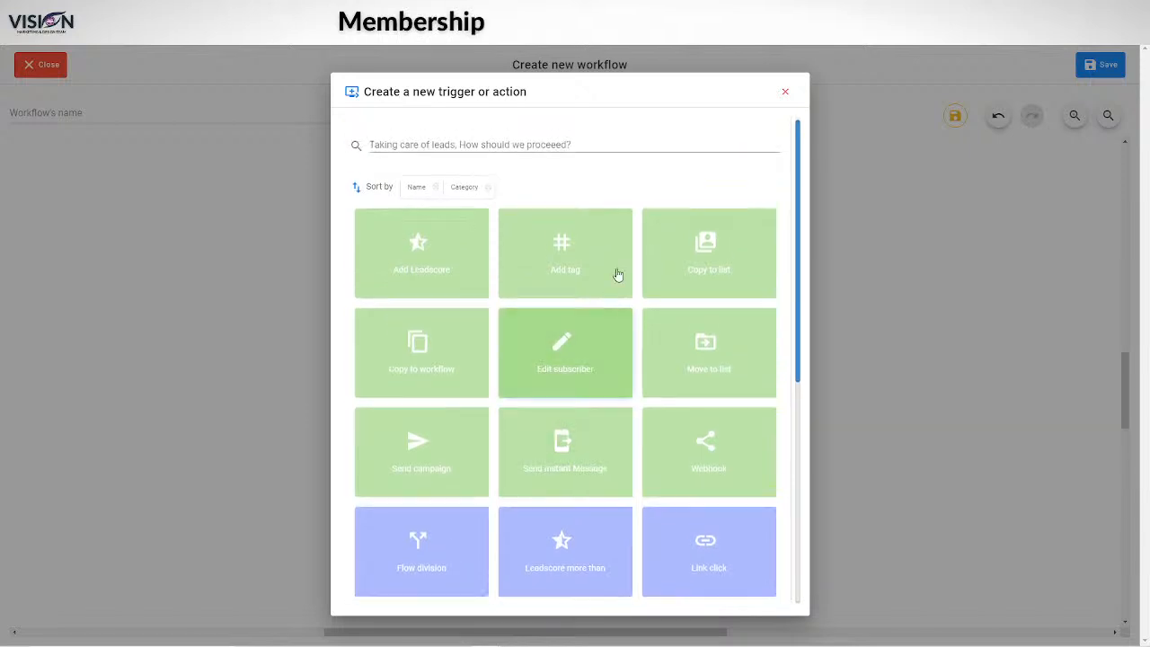
click(785, 92)
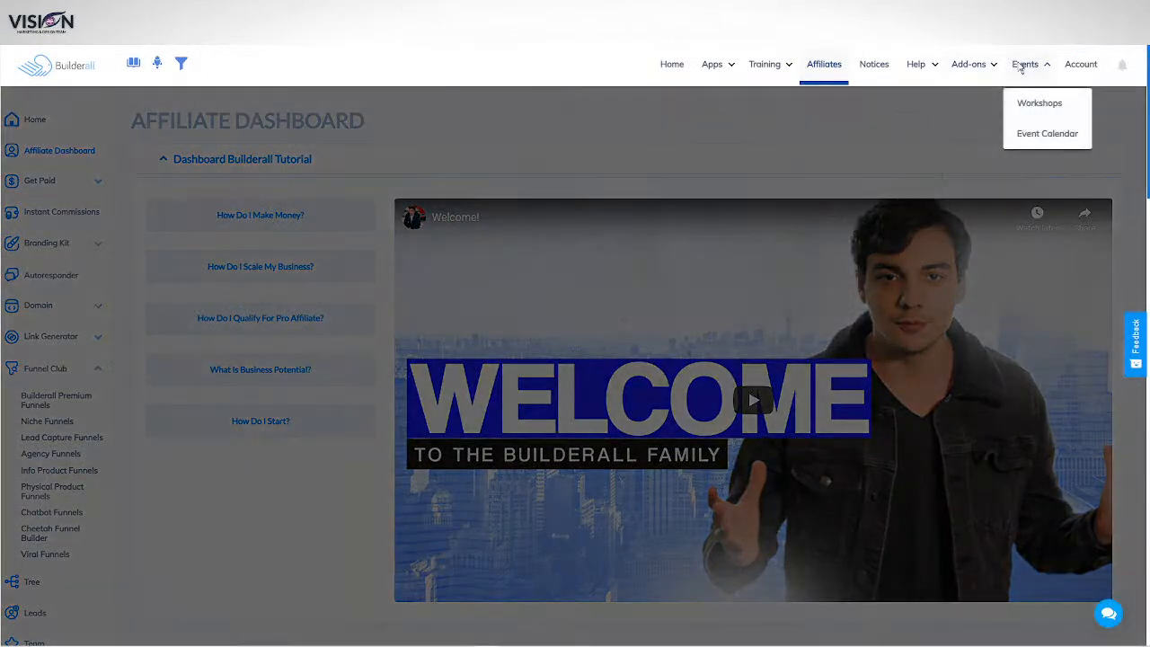
mouse_move(958, 74)
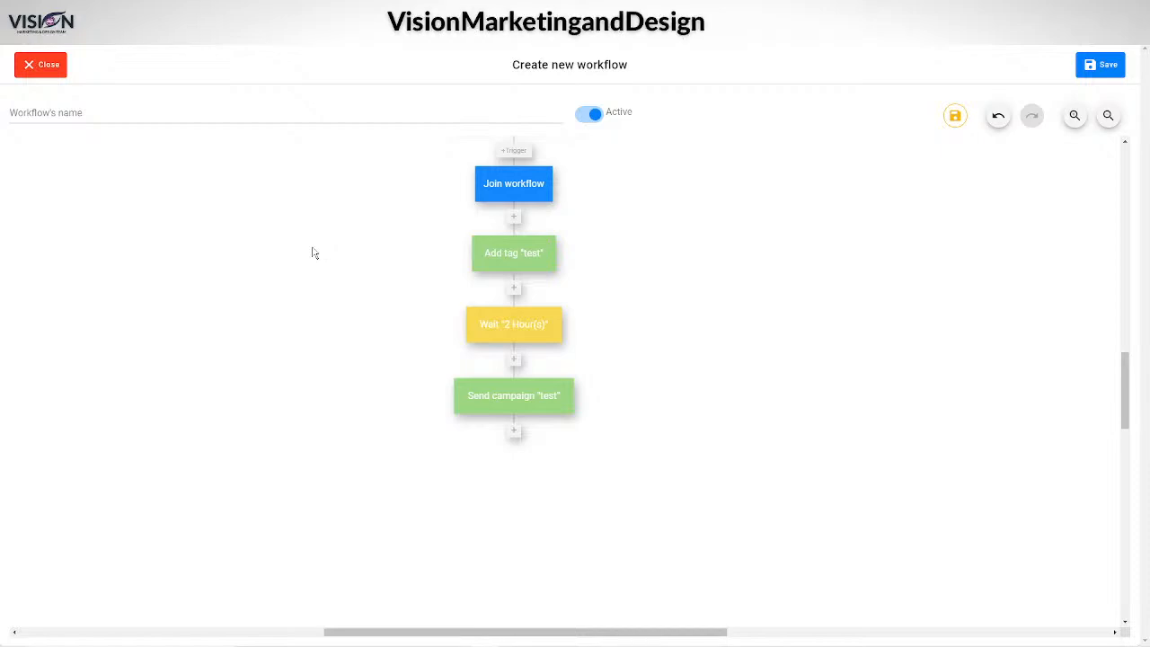
Step: Close the workflow editor and expand Campaigns in the sidebar, returning to the dashboard
click(49, 67)
mouse_move(18, 229)
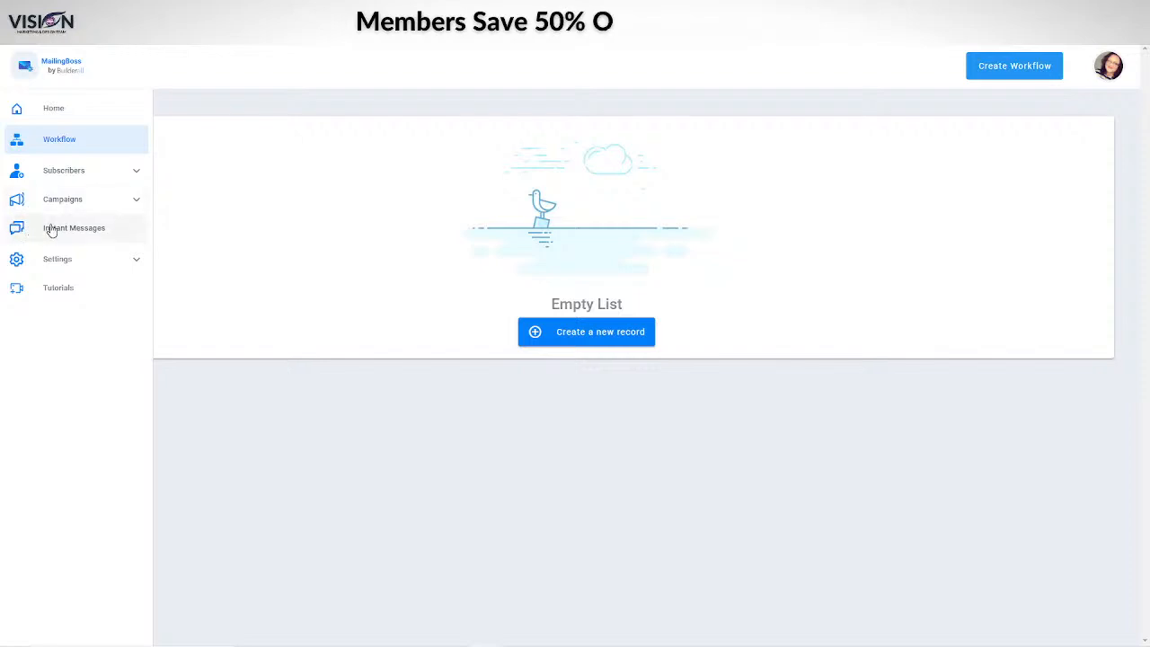
click(65, 201)
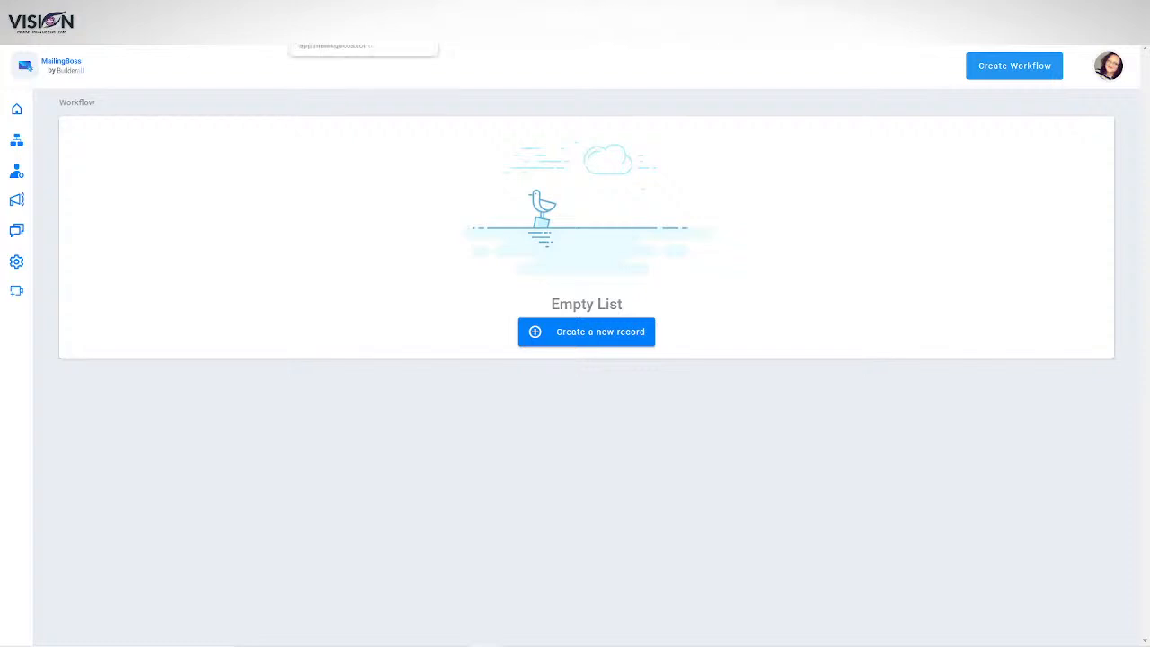
mouse_move(18, 300)
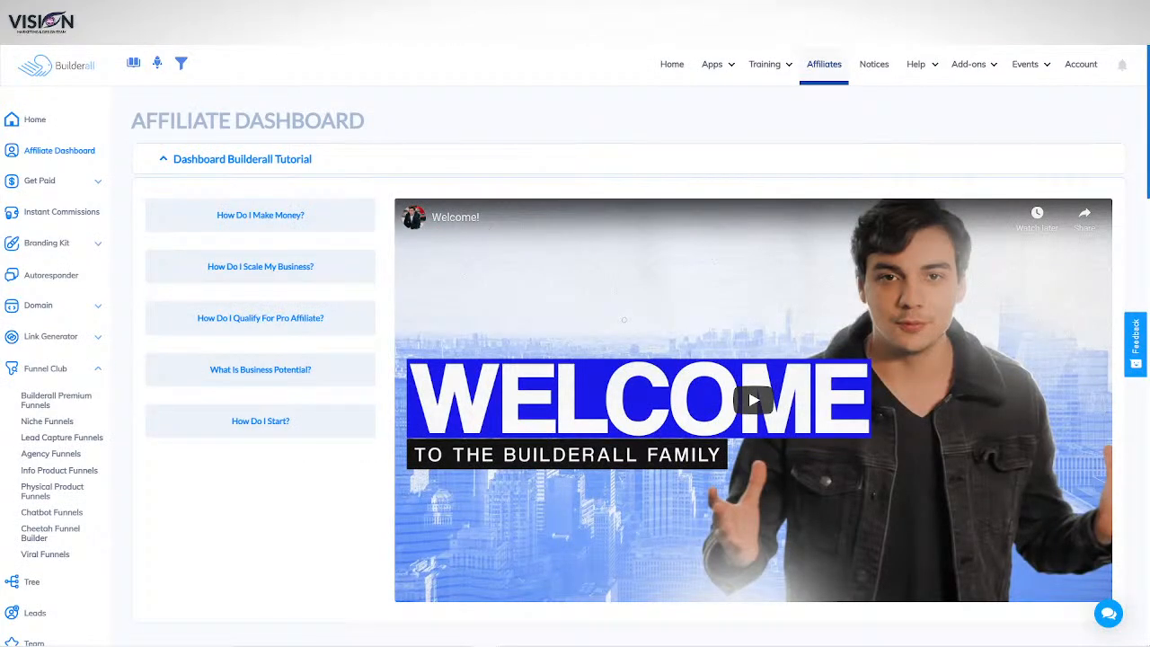
Step: Launch the Social Autopost App from the Apps menu
click(729, 64)
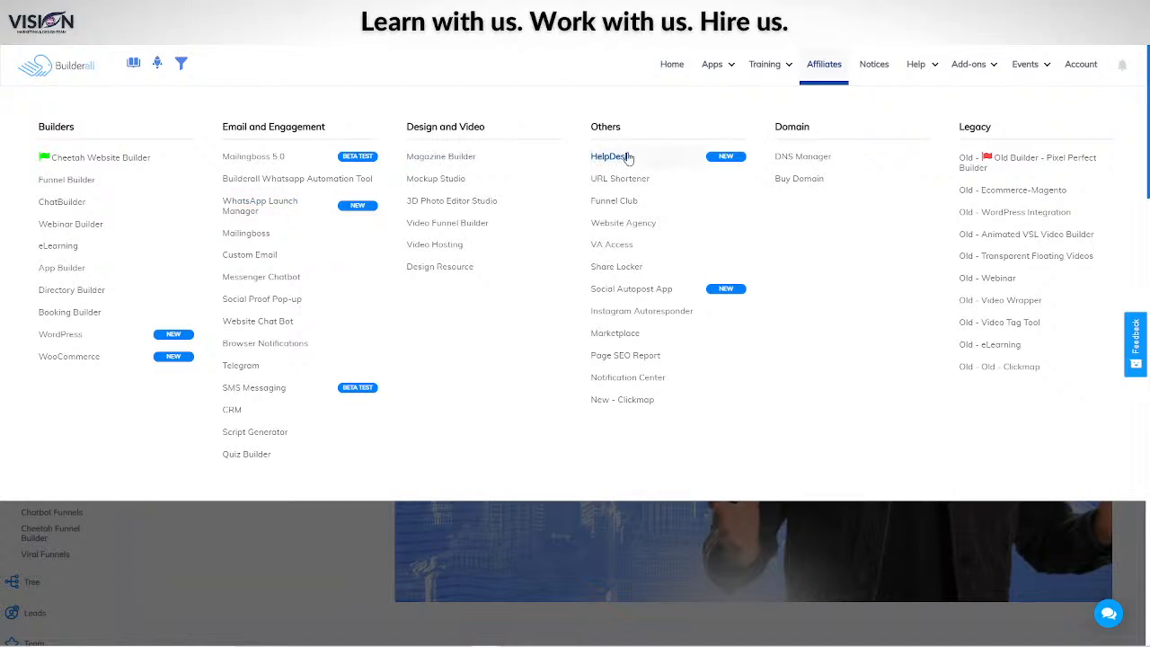
click(634, 289)
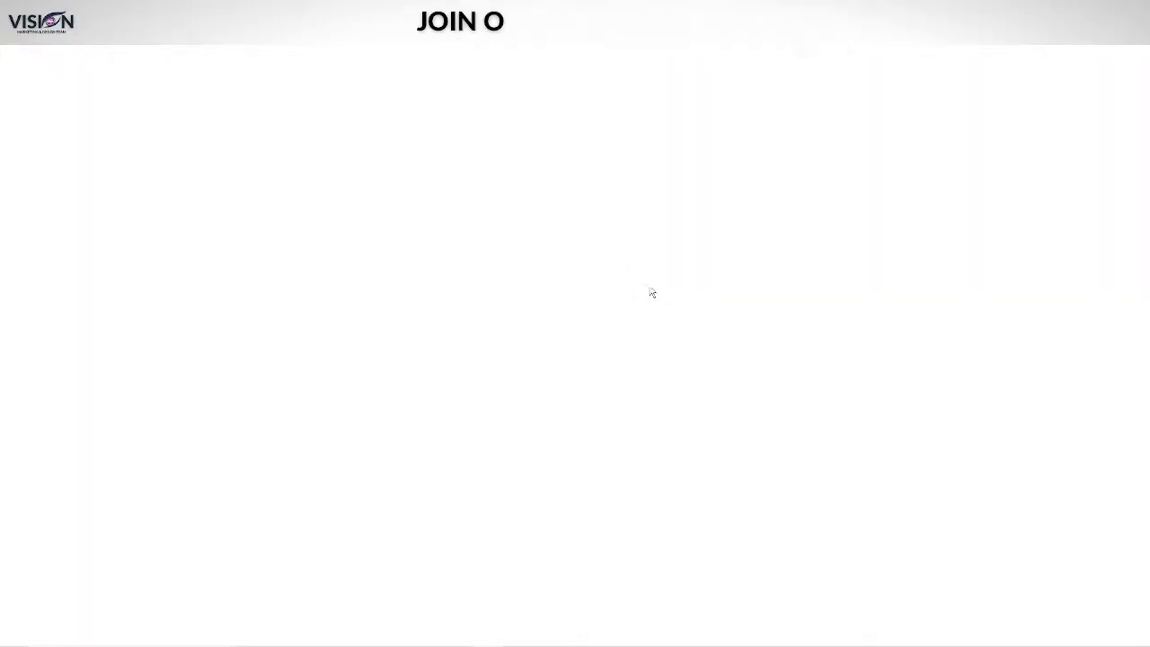
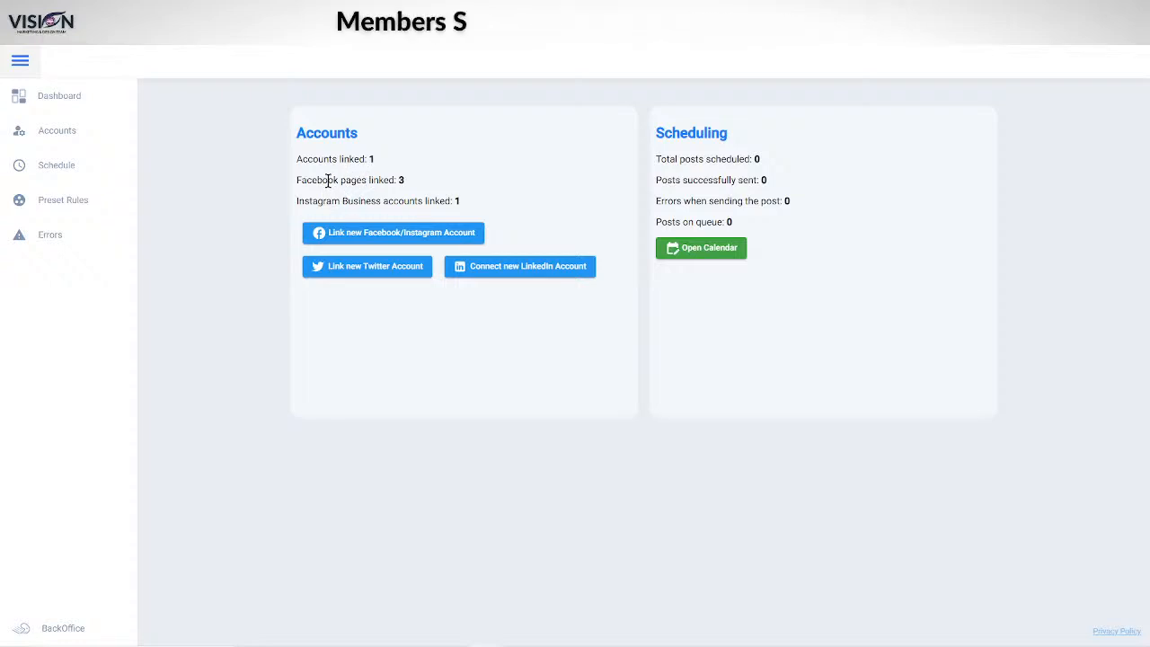
Step: Try linking a Facebook account, confirm it's already connected, then load the Vision Marketing website
click(351, 236)
click(518, 349)
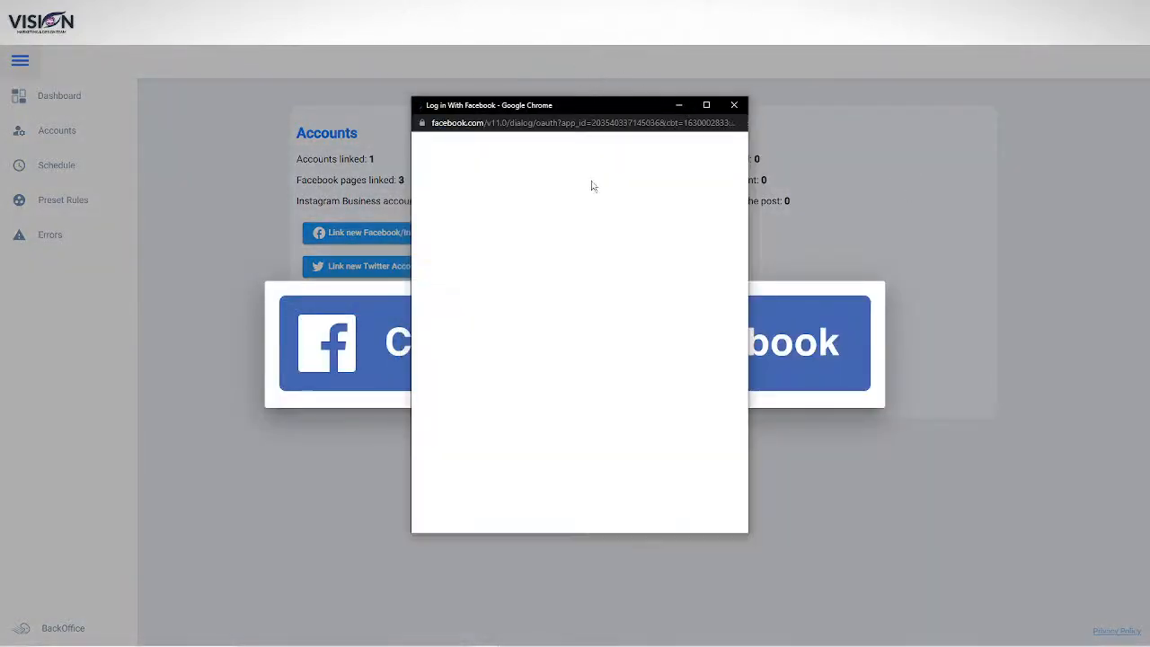
click(595, 284)
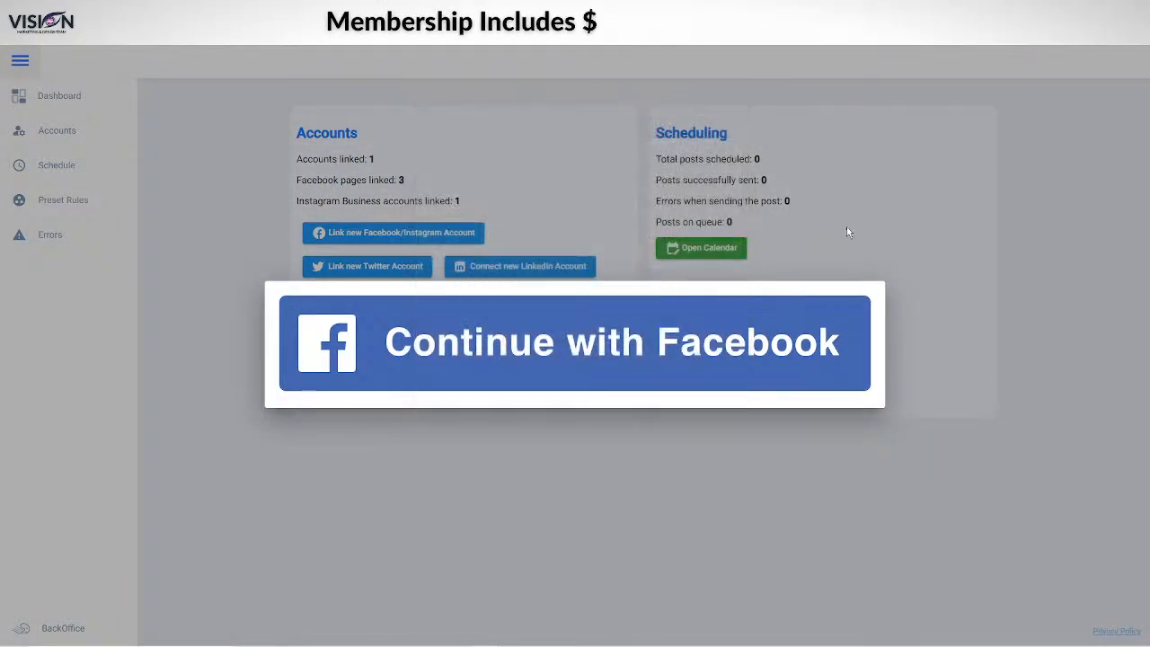
click(680, 98)
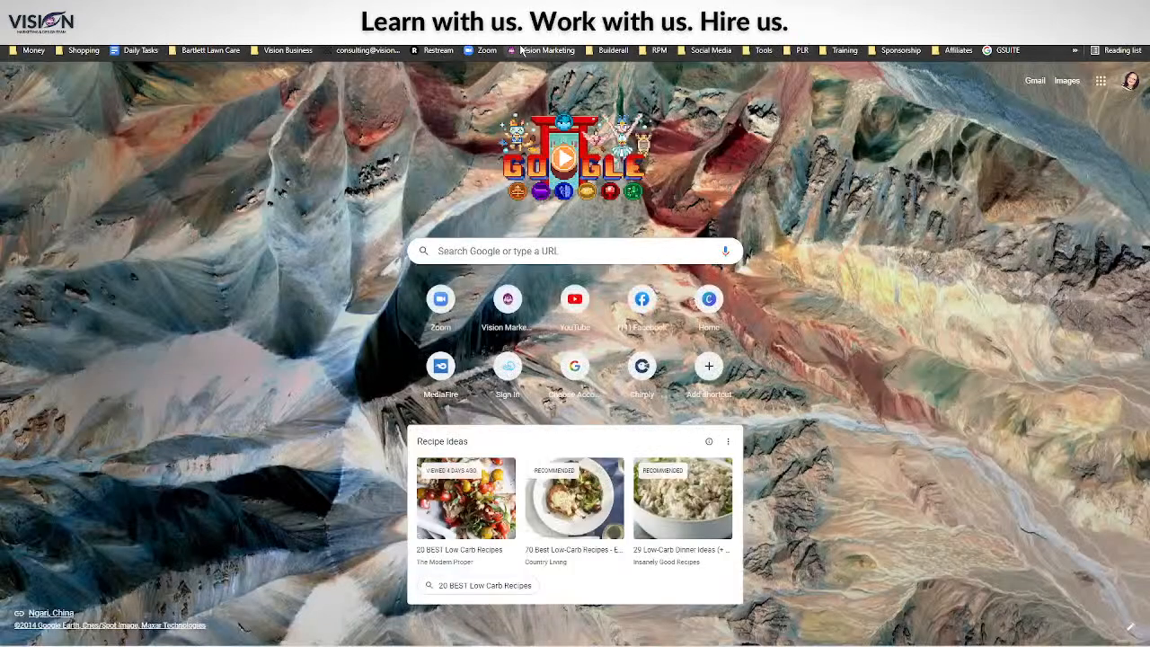
click(523, 52)
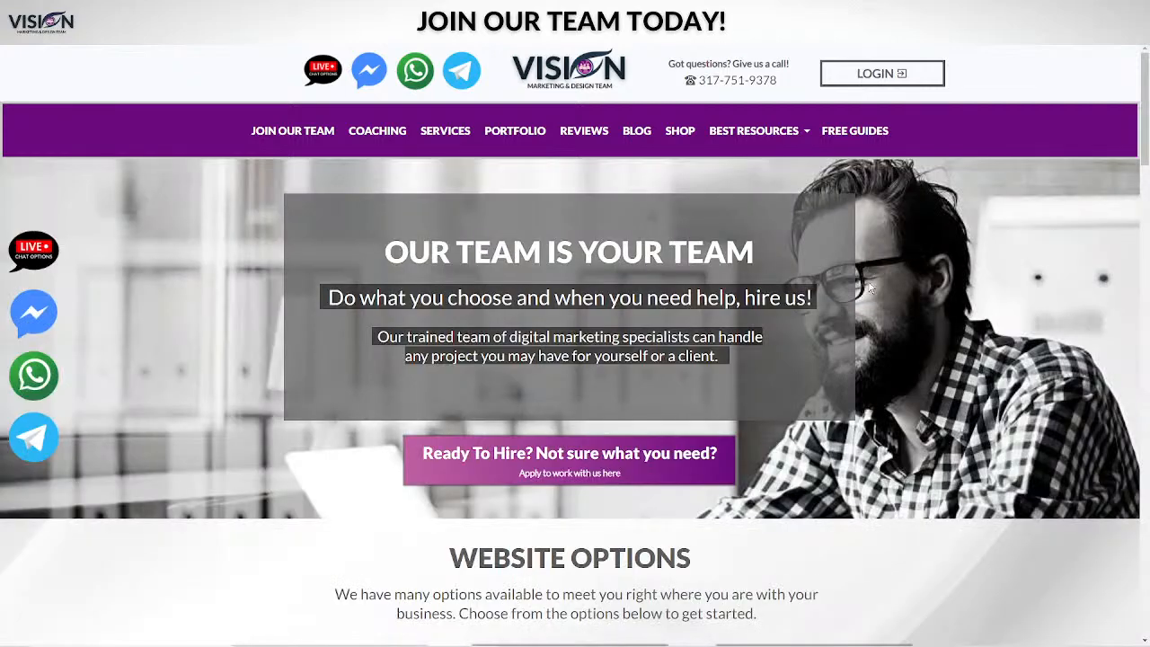
Step: Scroll the Vision homepage to the Social Media Options plans (Top 2, 3, 5), then go back
scroll(979, 380, down, 10)
scroll(979, 366, down, 4)
scroll(977, 367, up, 2)
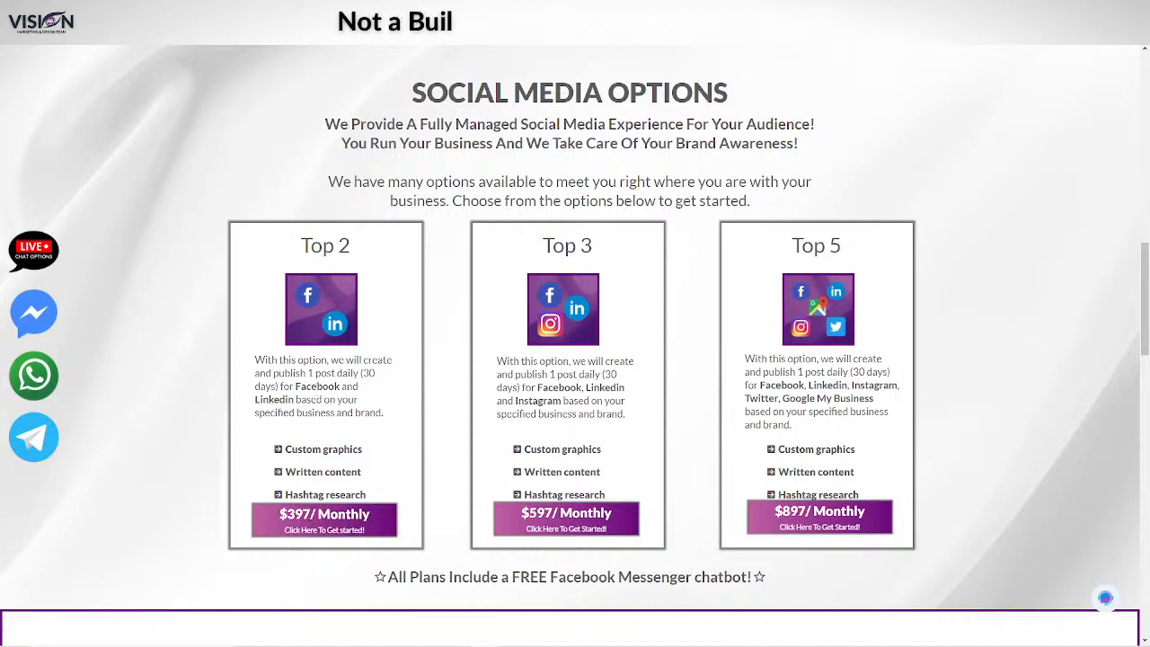
click(214, 11)
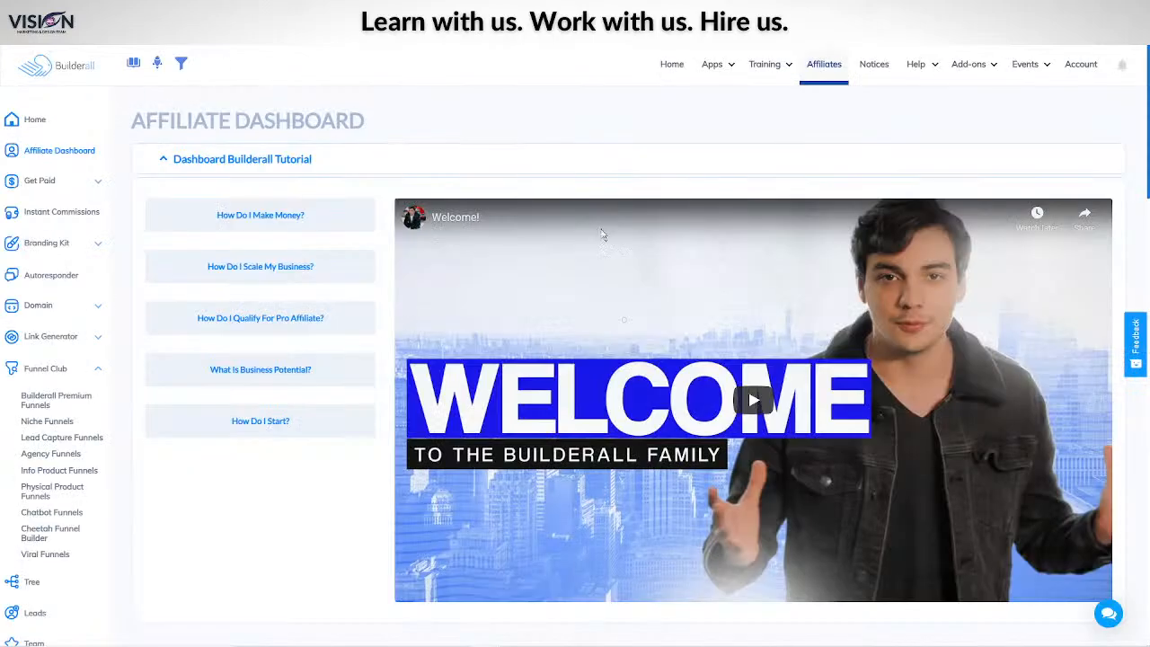
Step: Launch the WordPress app to reach the WP Pro & WooCommerce Sites page
click(730, 66)
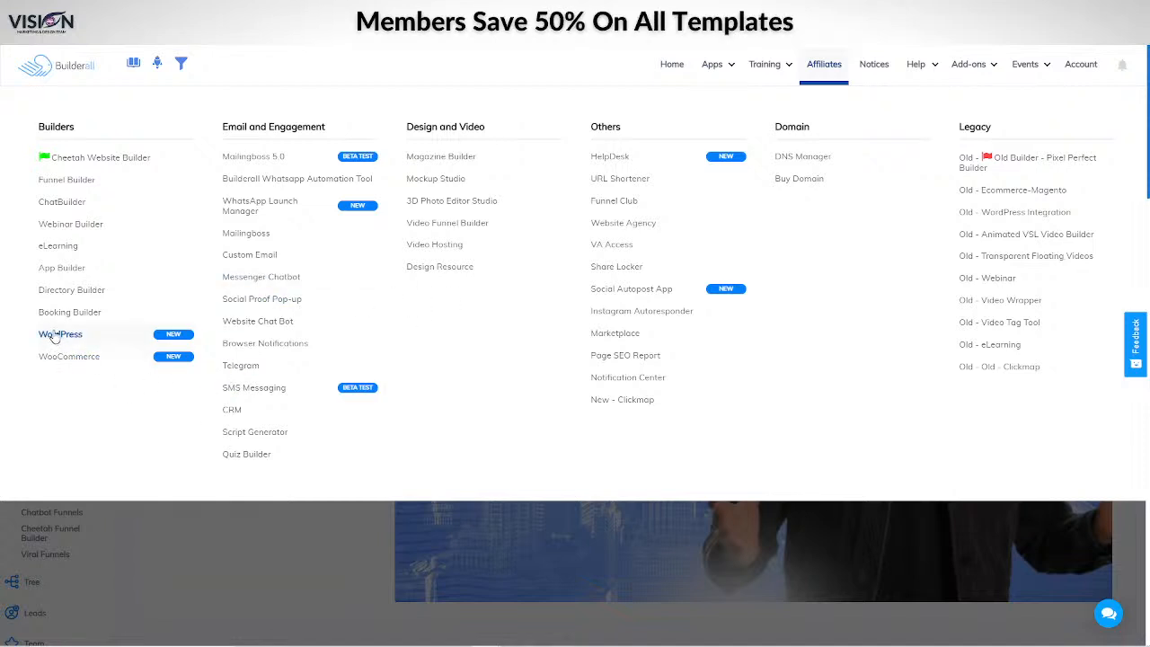
click(81, 334)
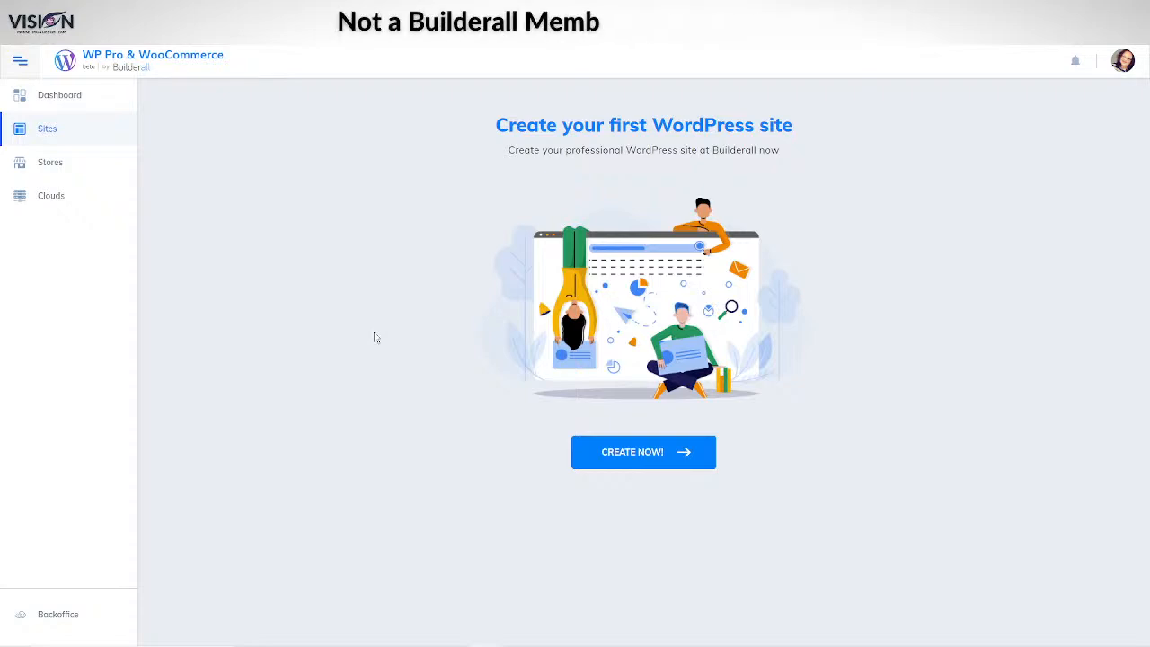
Step: Browse the new cloud hosting plans: Basic $15, Essential, Ultra $59, Hyper and Elite
click(56, 196)
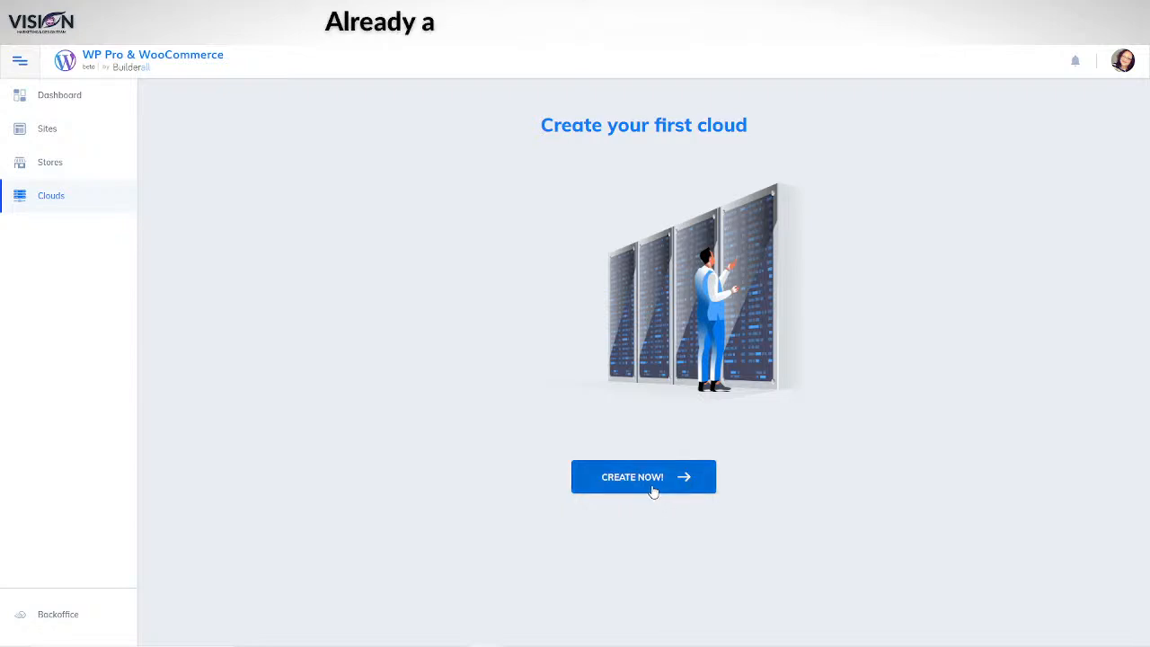
click(653, 485)
scroll(220, 368, down, 1)
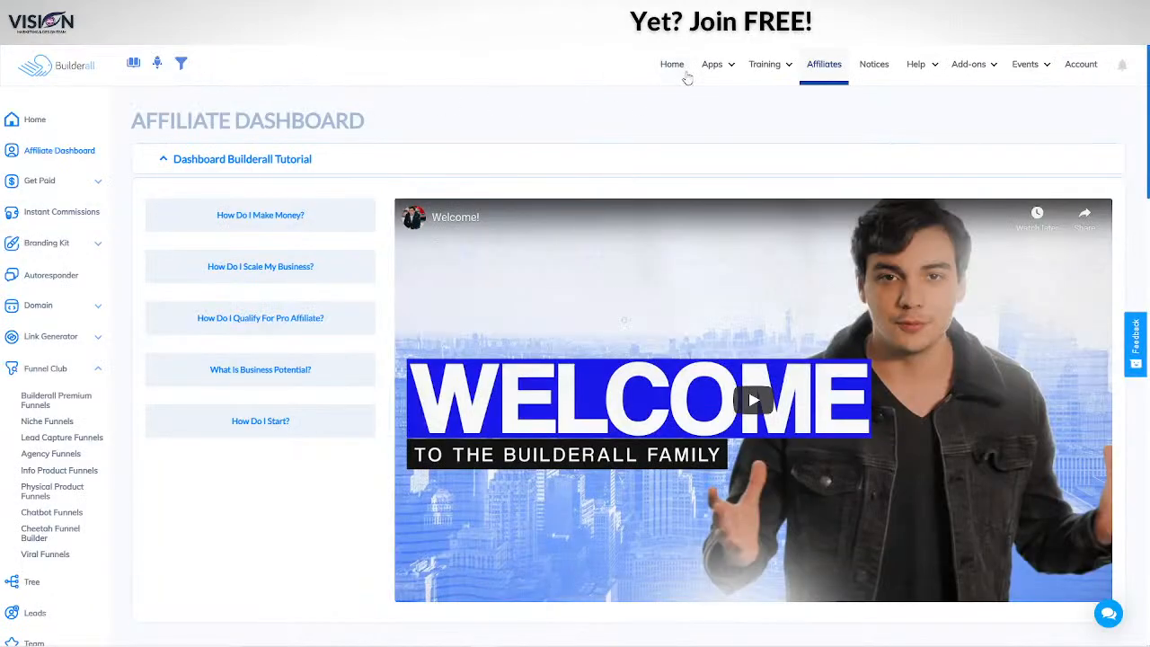
click(711, 64)
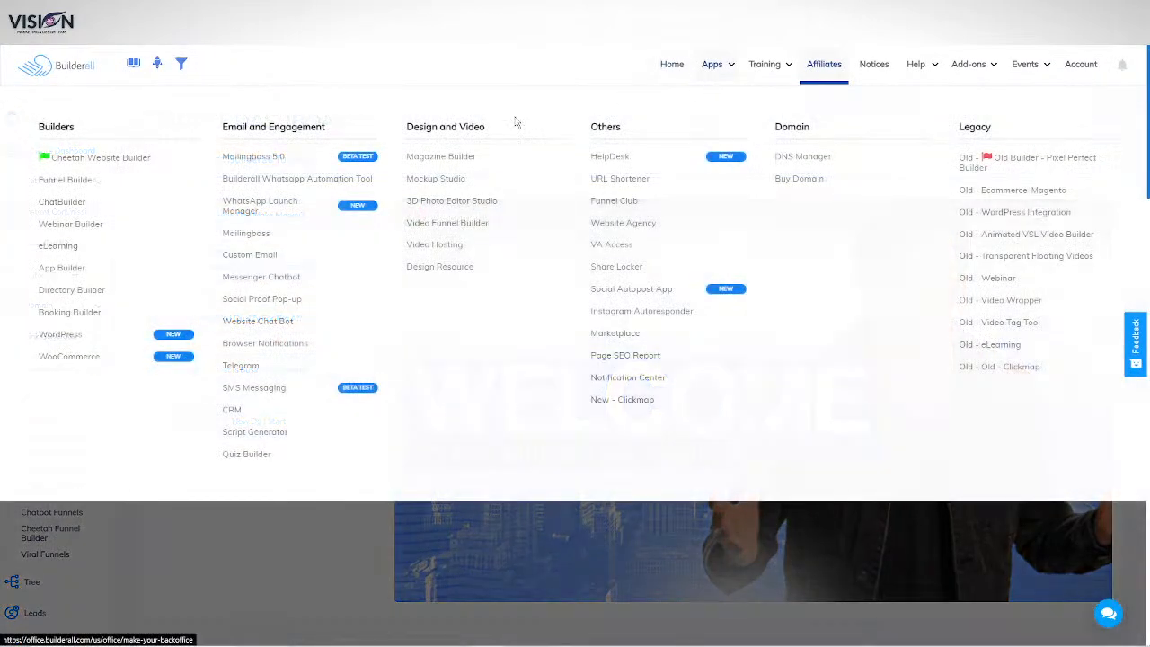
Step: Open the Vision Marketing site's Join The Team page in the Cheetah editor
click(93, 158)
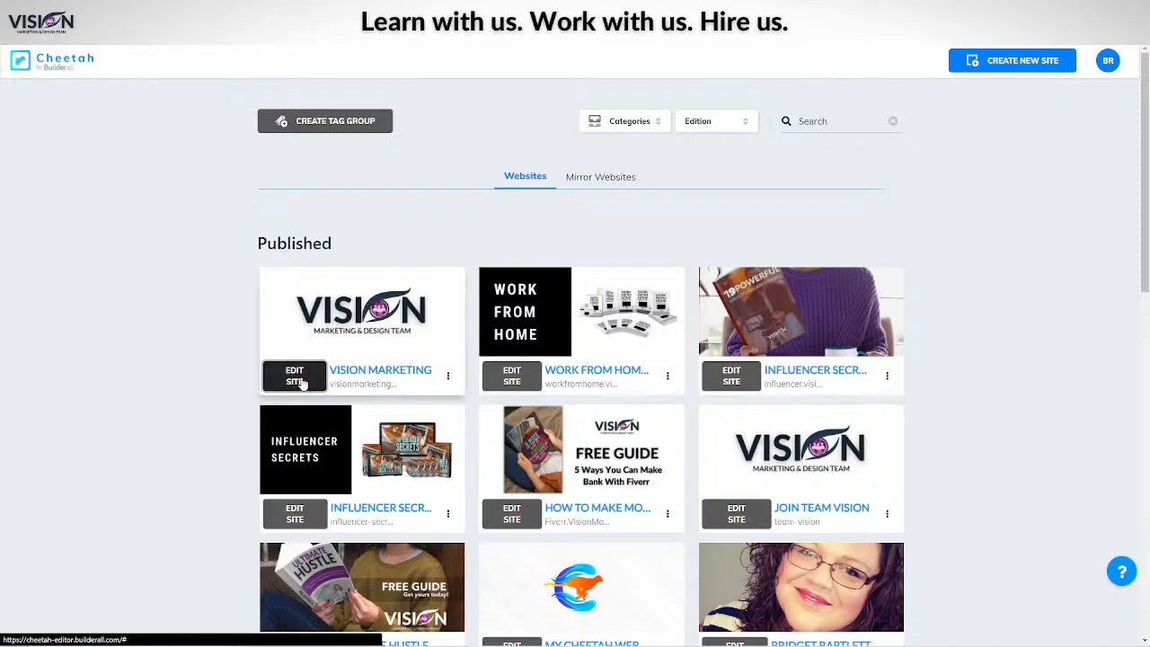
click(293, 384)
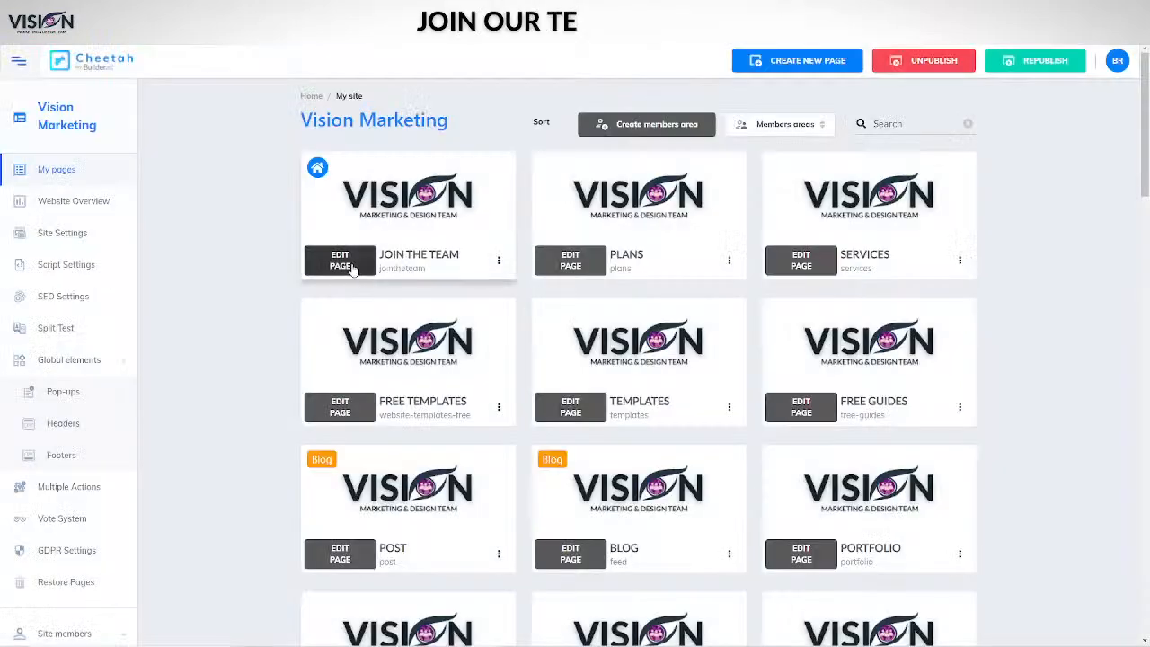
click(330, 334)
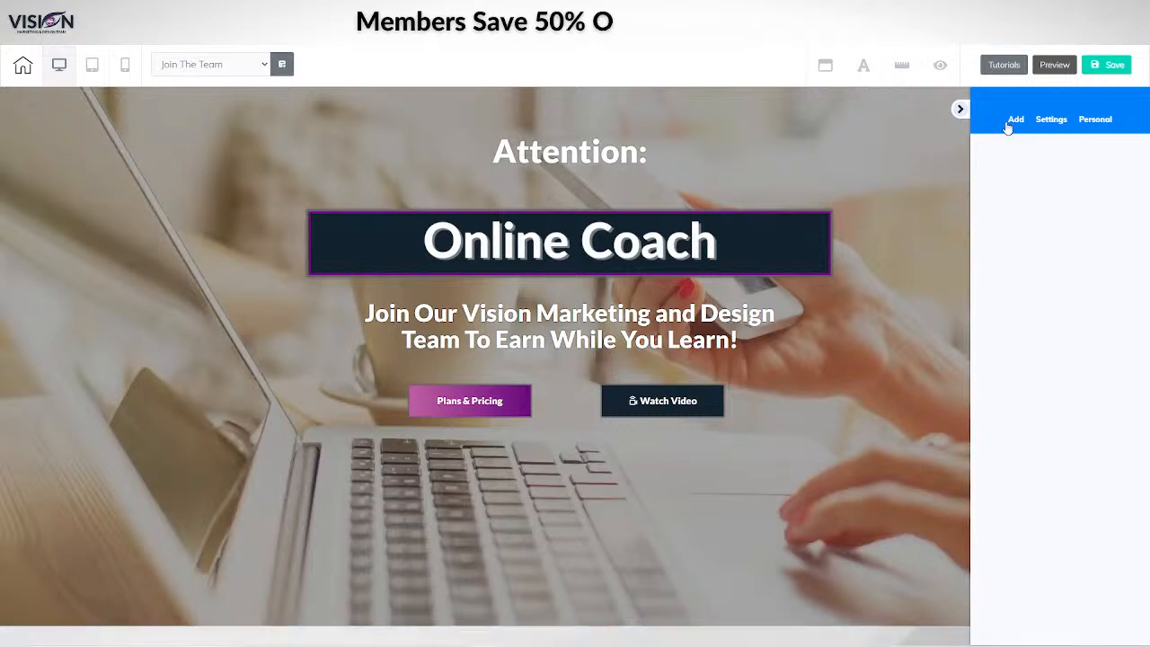
Step: Browse the editor's addable panels, elements and heading styles, then return to the site's page list
click(1016, 121)
click(1031, 159)
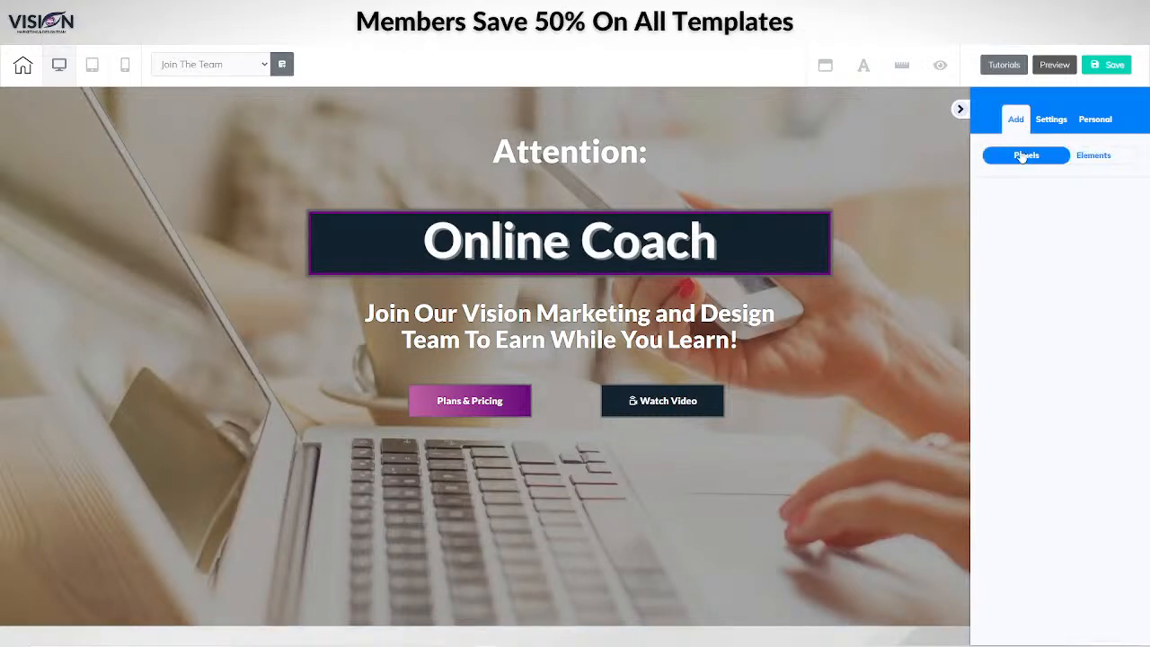
click(1101, 157)
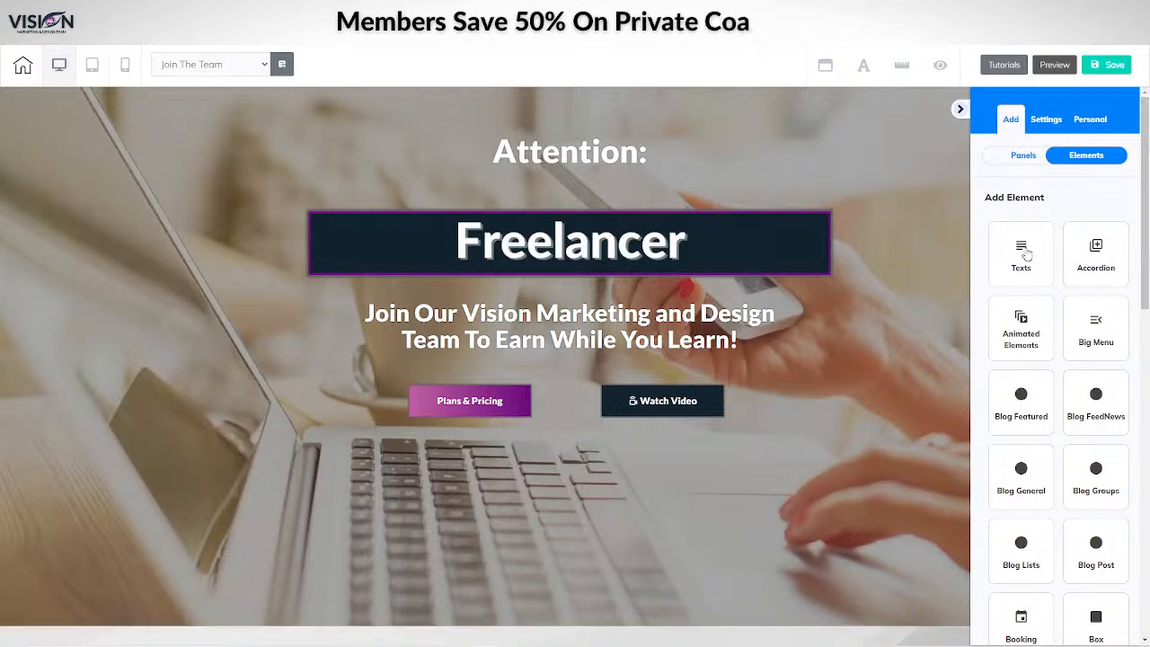
click(1026, 253)
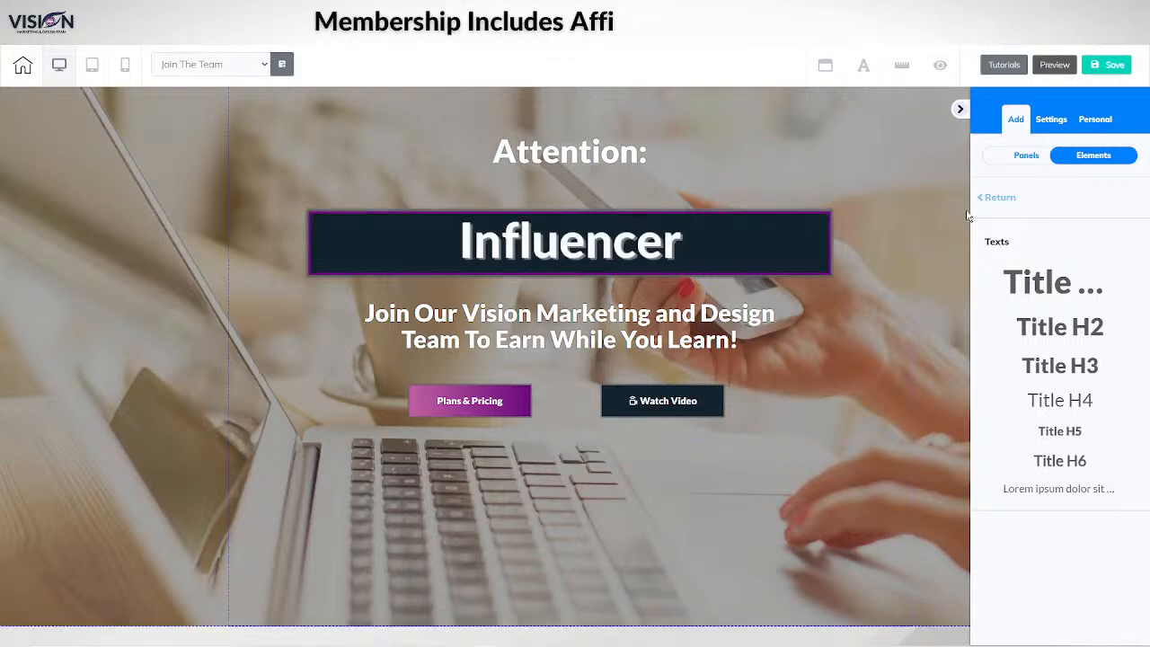
click(1003, 199)
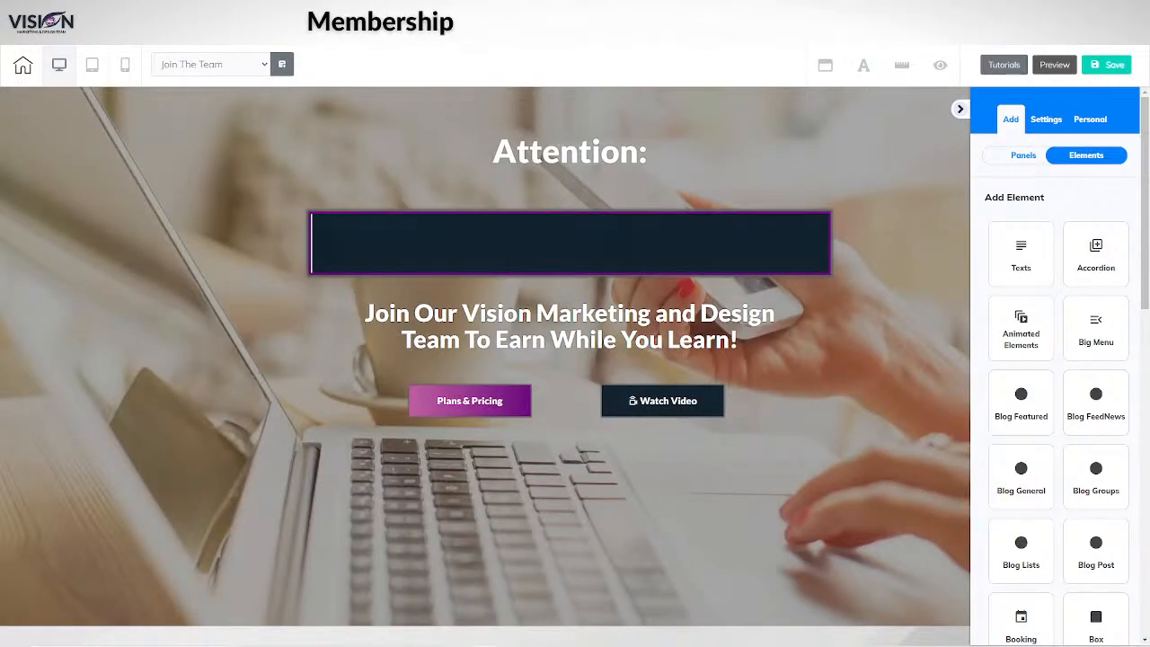
click(559, 11)
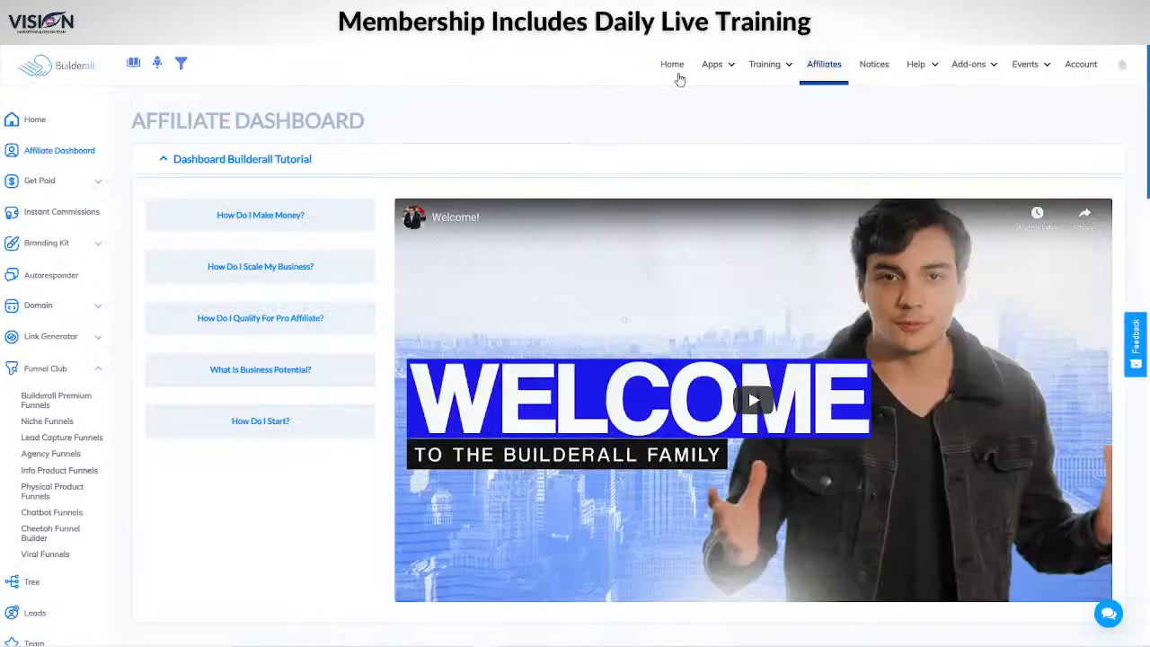
Step: Launch WooCommerce and view new cloud plans: Basic $15, Essential $29, Ultra $59, Hyper, Elite
click(712, 65)
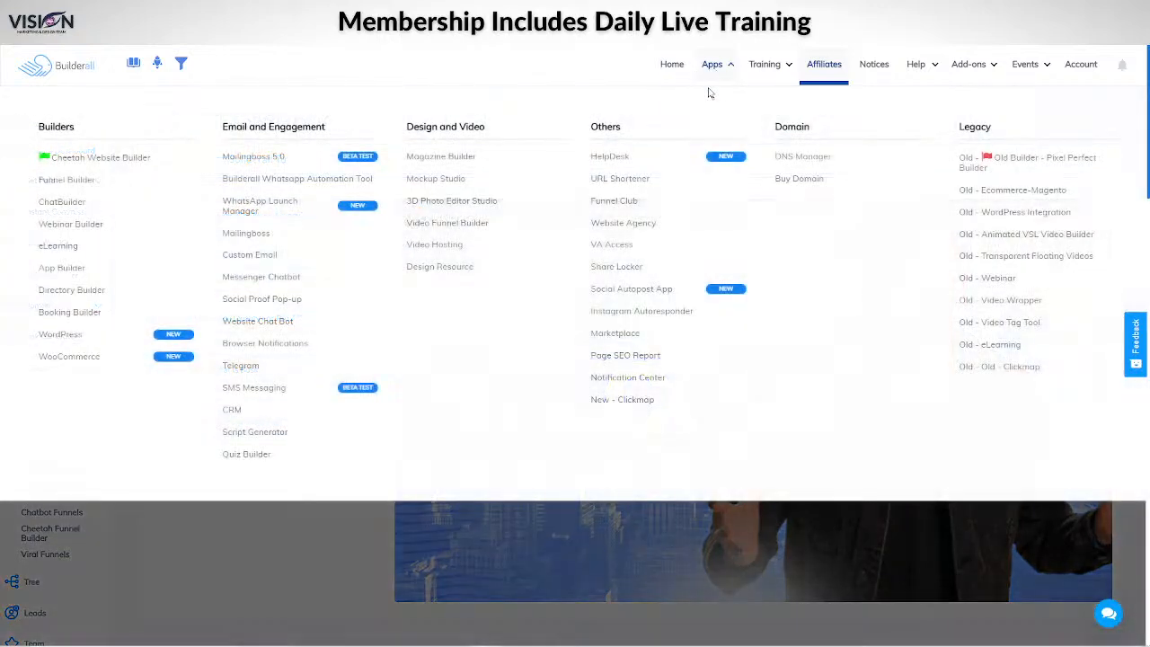
click(95, 361)
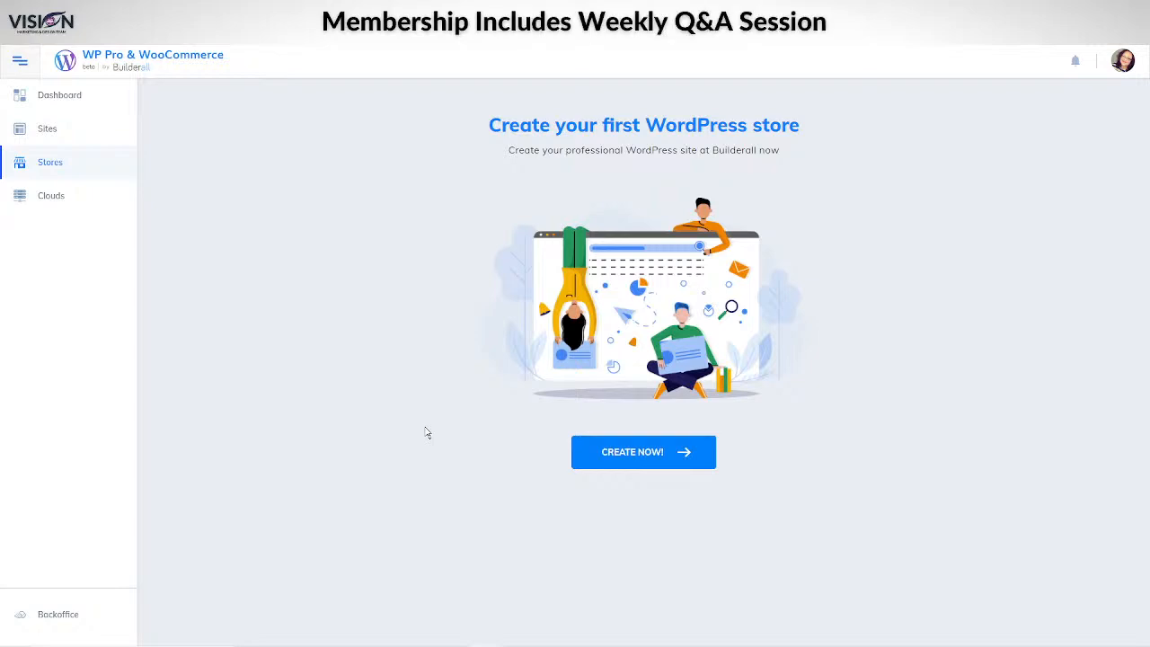
click(54, 196)
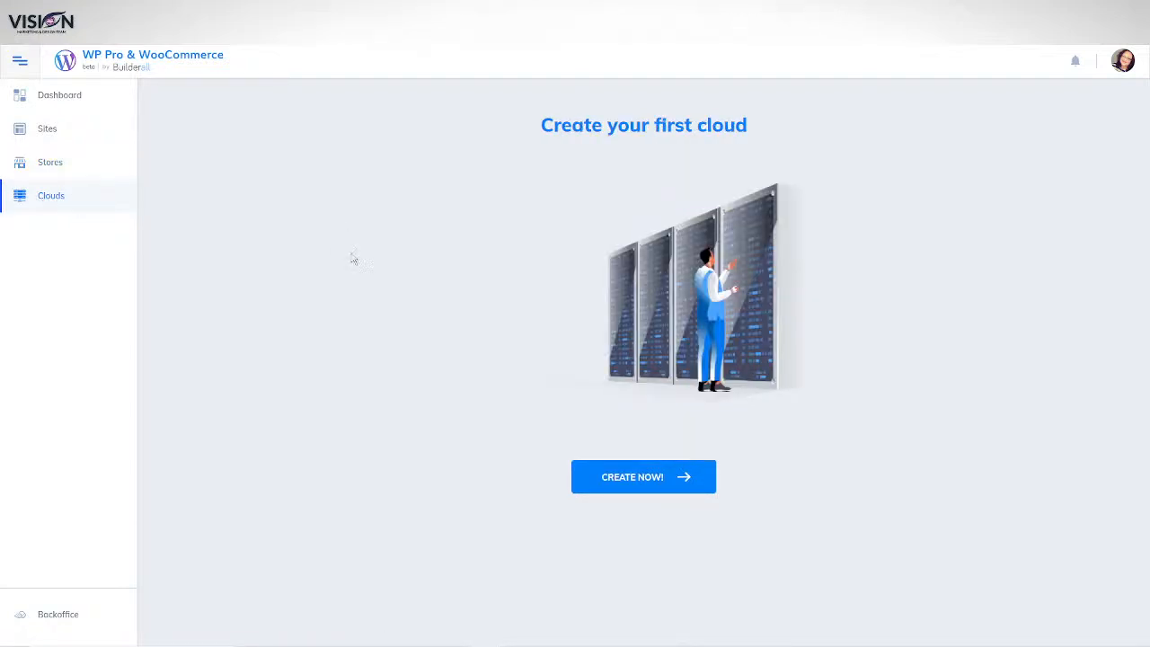
click(620, 481)
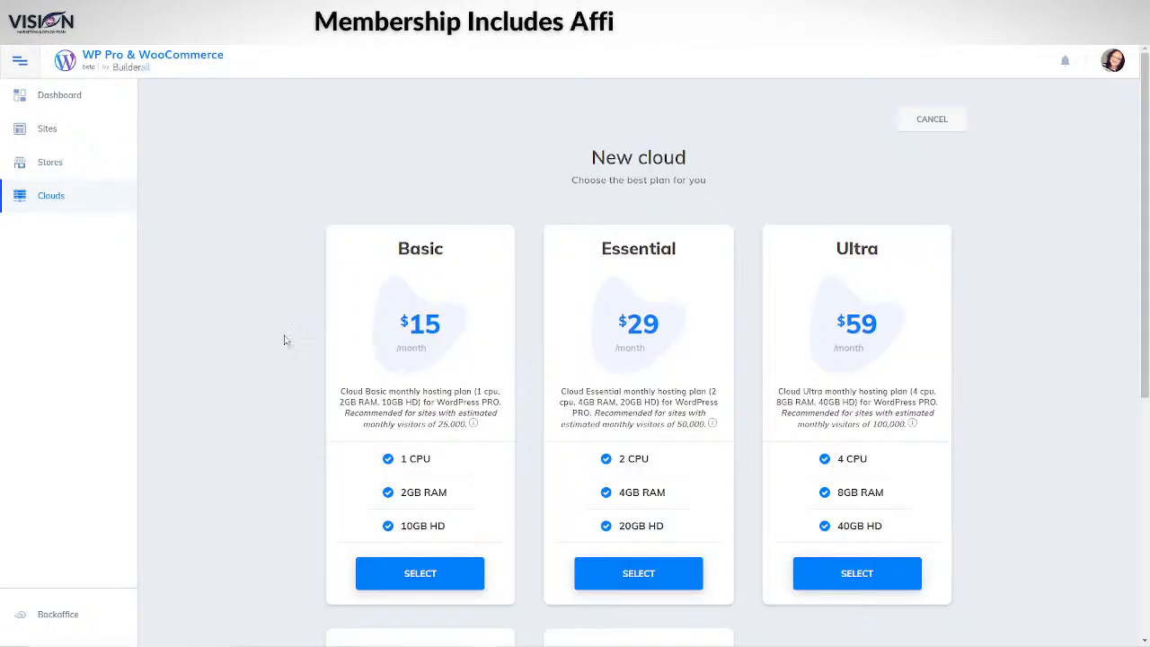
scroll(369, 199, down, 1)
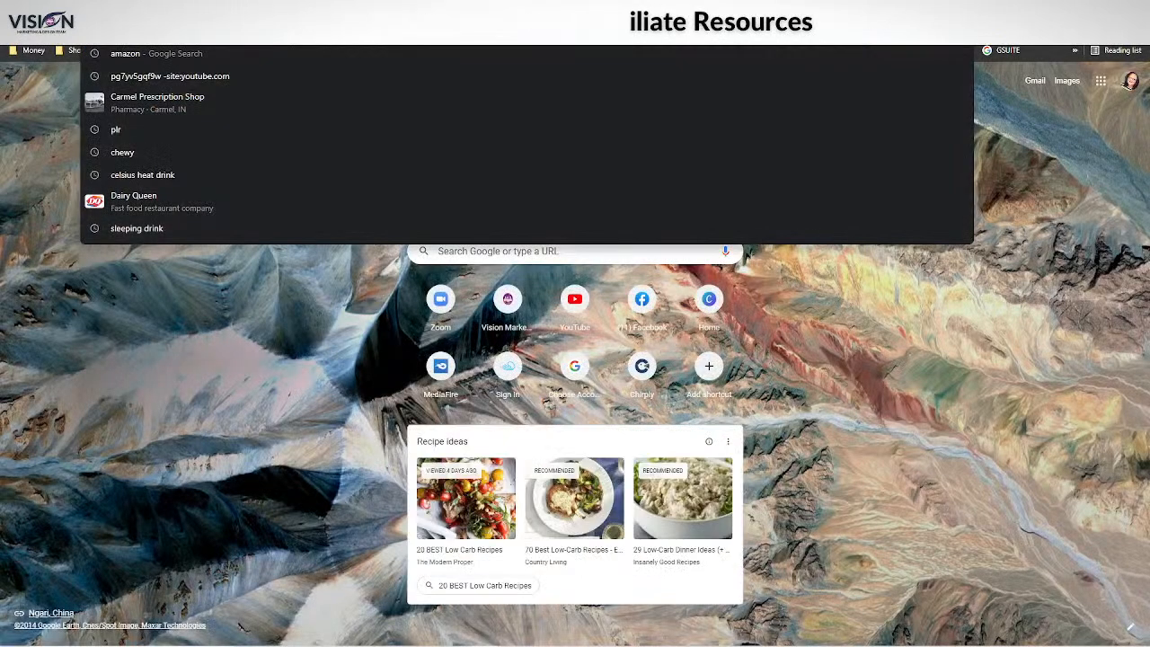
Step: Search the web for 'wordpress pro' and open the WordPress.com website builder result
text(wo)
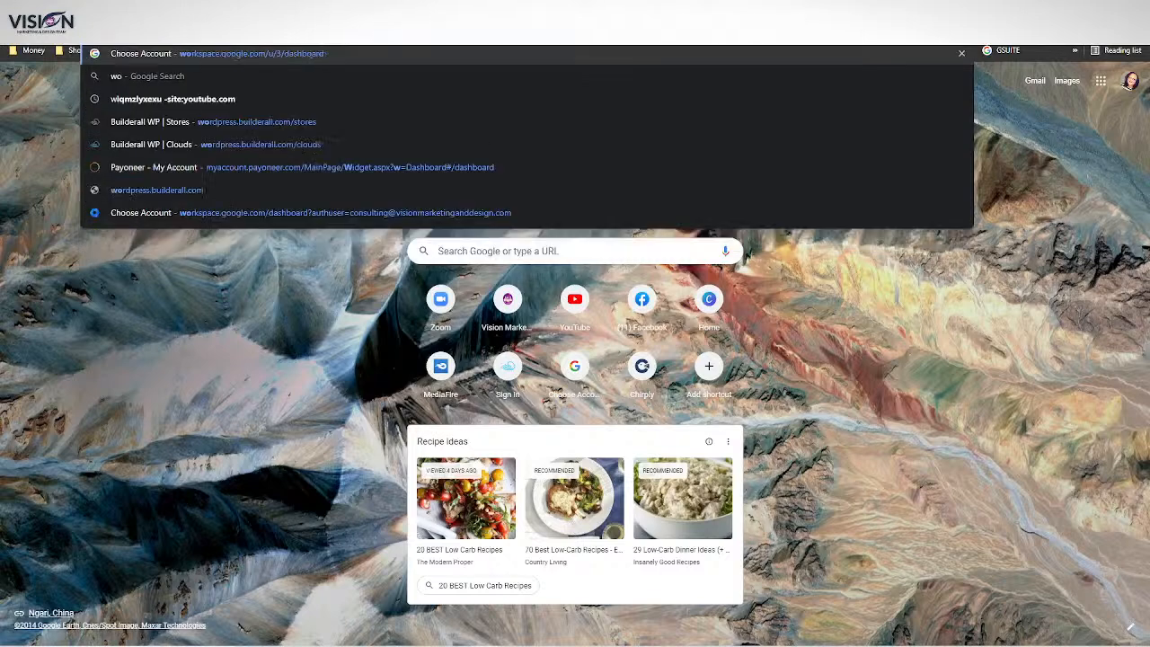
text(rdpress pro)
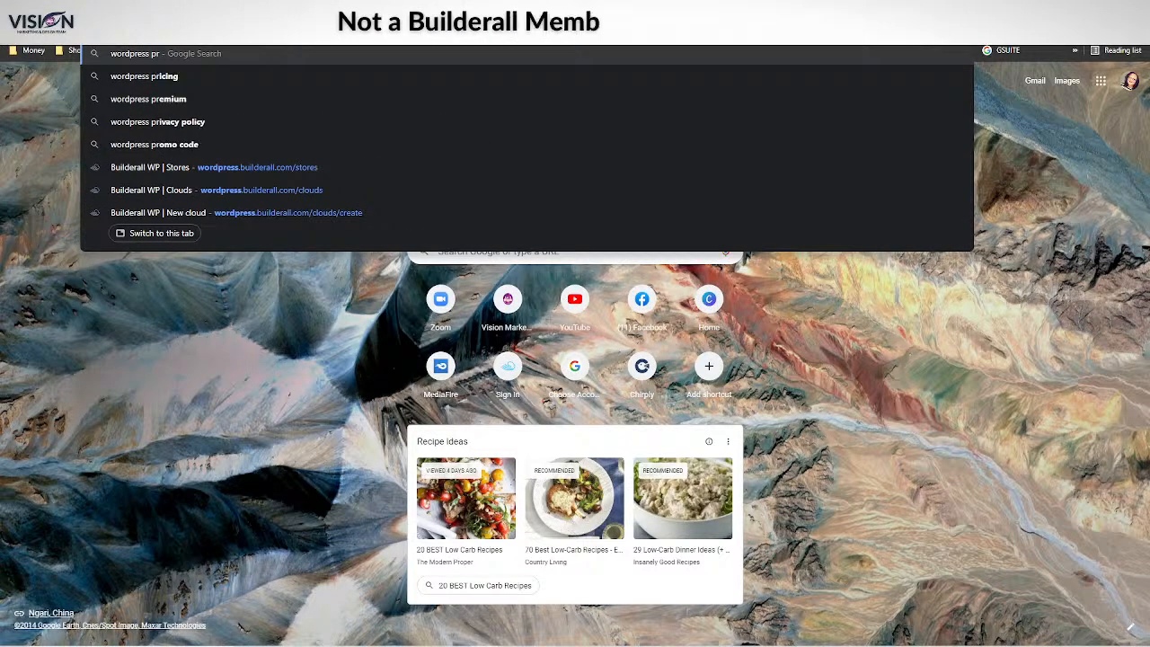
key(Return)
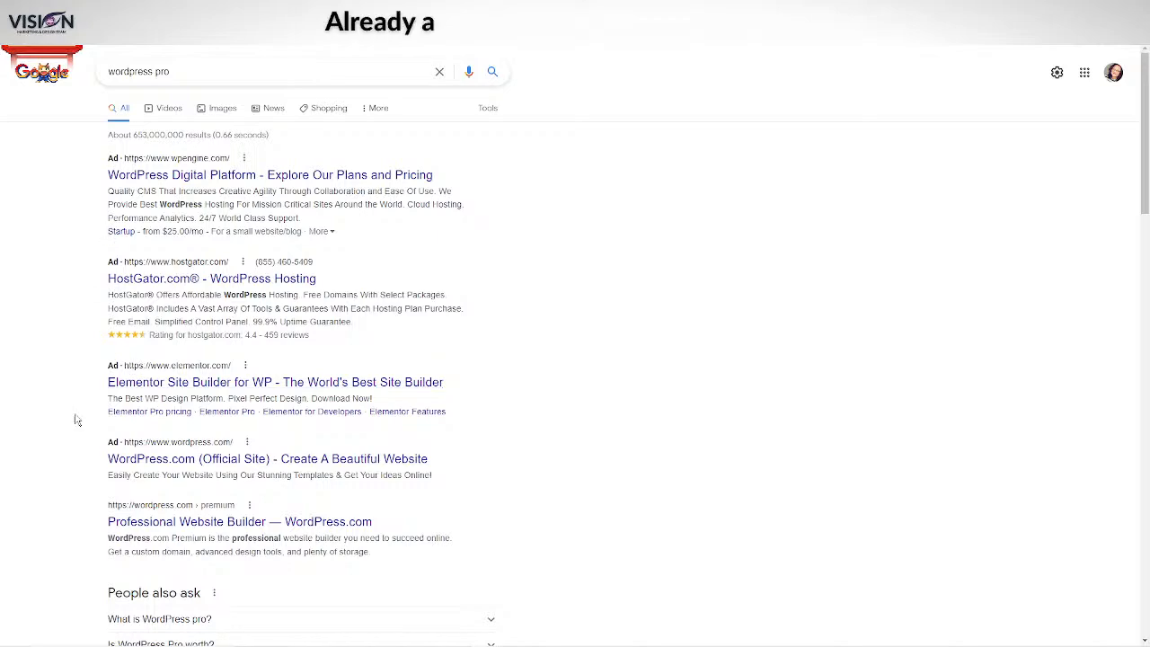
scroll(55, 440, down, 1)
scroll(56, 440, down, 1)
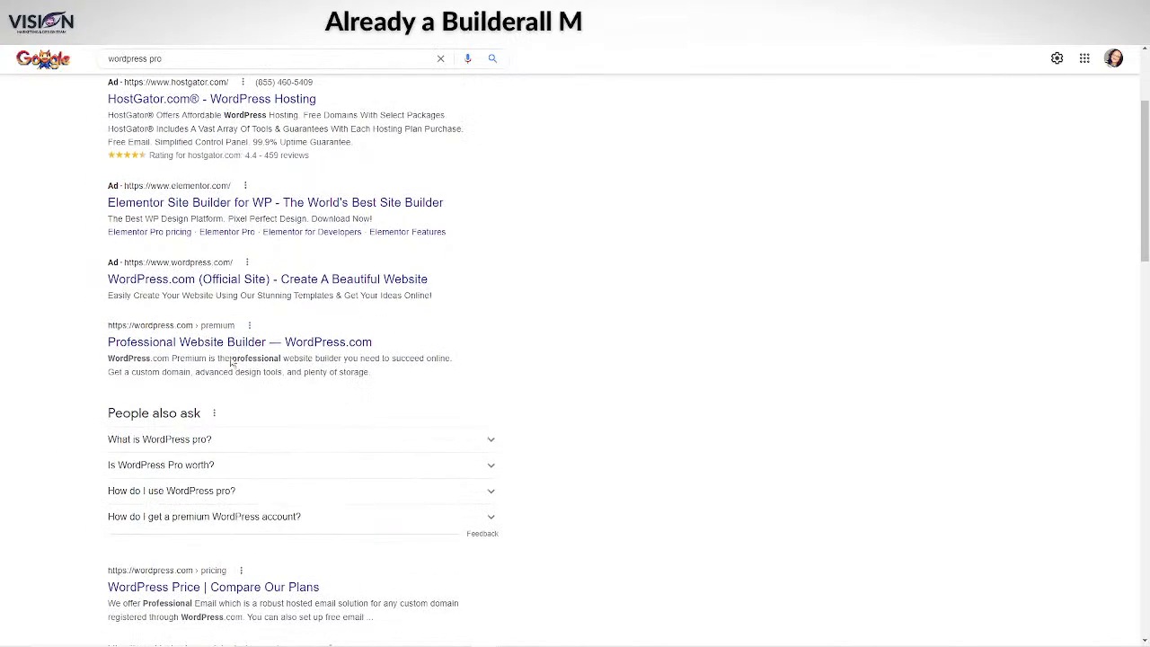
click(153, 346)
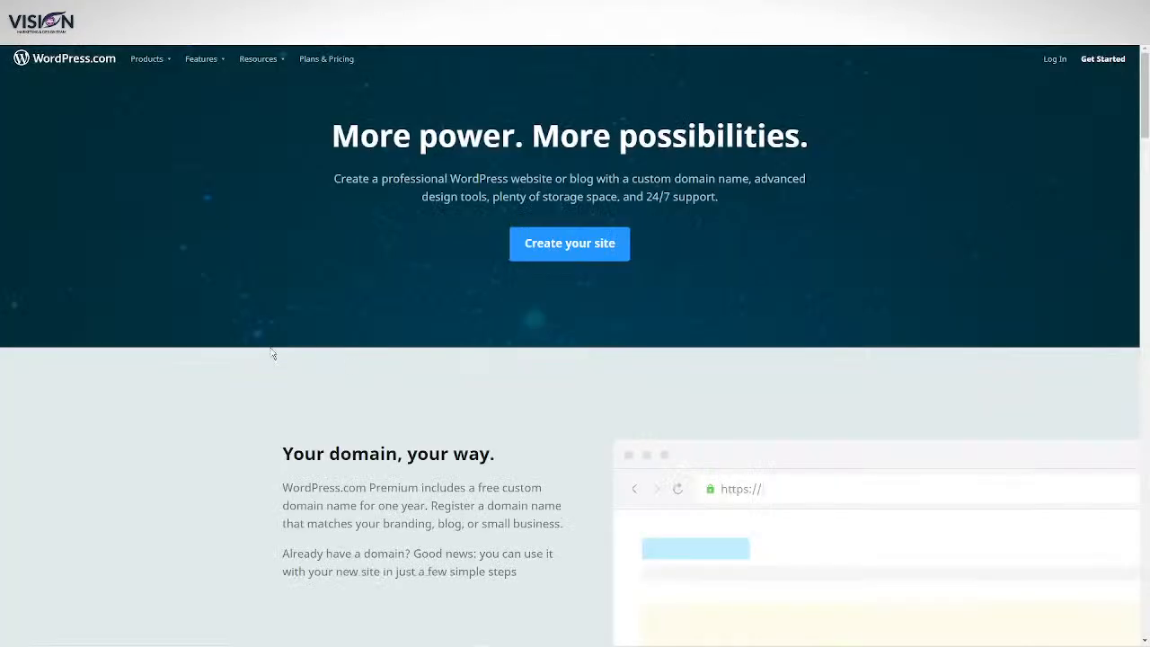
scroll(166, 251, down, 3)
scroll(151, 273, up, 3)
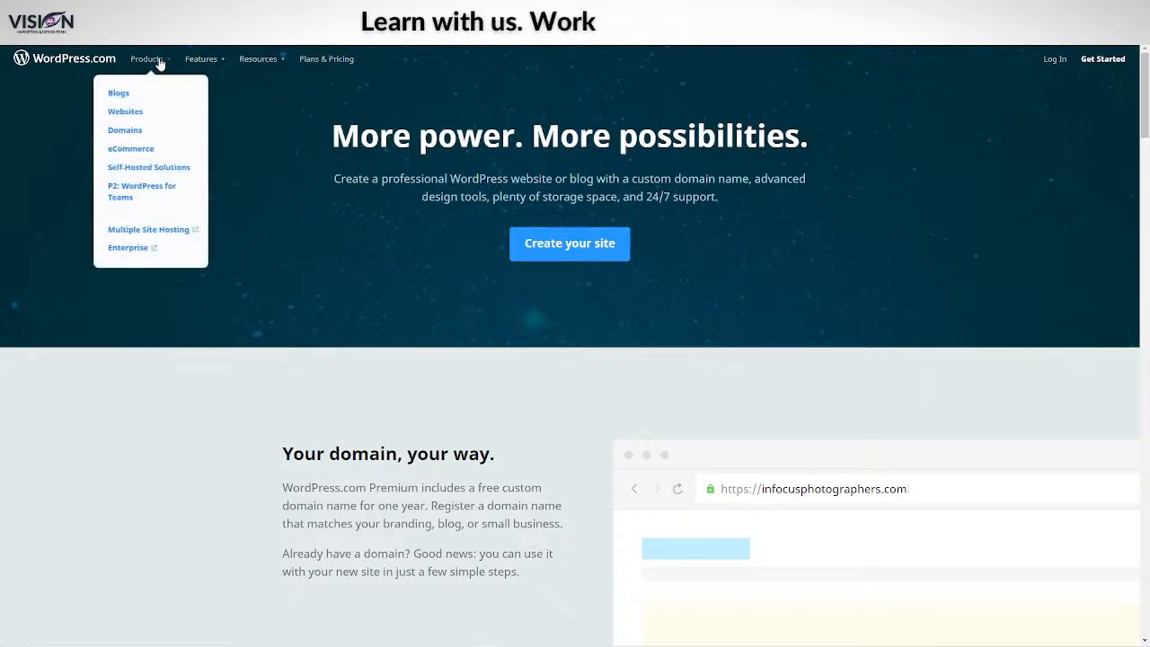
Step: Browse WordPress.com's Personal, Premium, Business and eCommerce pricing plans
click(325, 58)
scroll(56, 392, down, 2)
scroll(53, 396, up, 2)
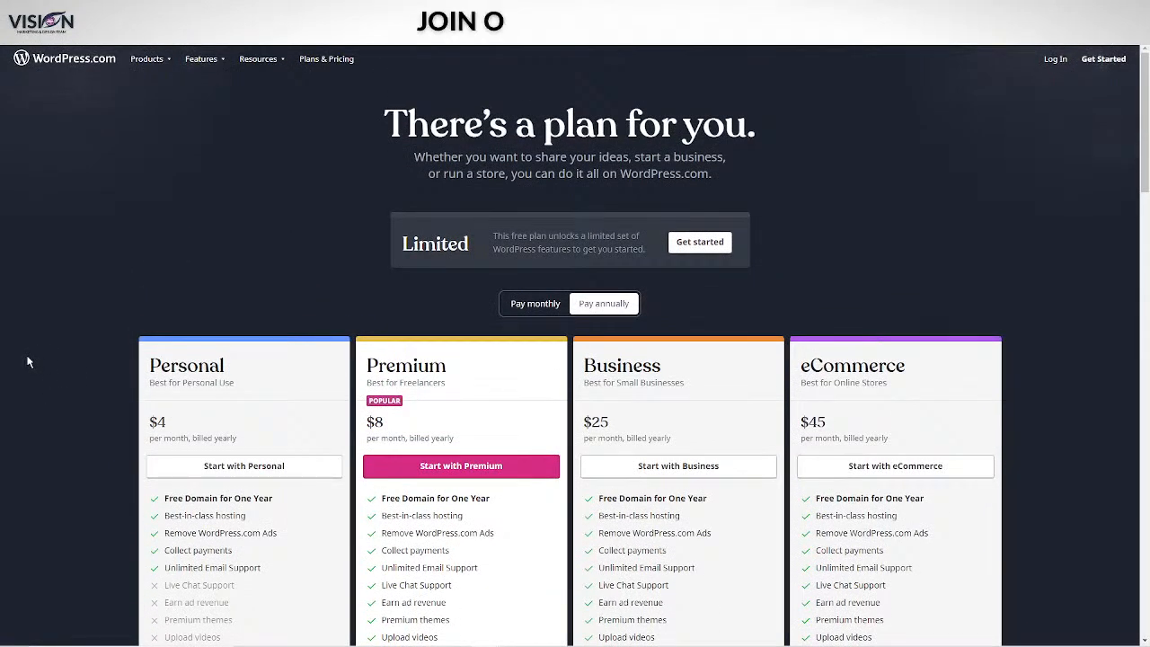
scroll(28, 362, down, 2)
scroll(26, 359, down, 2)
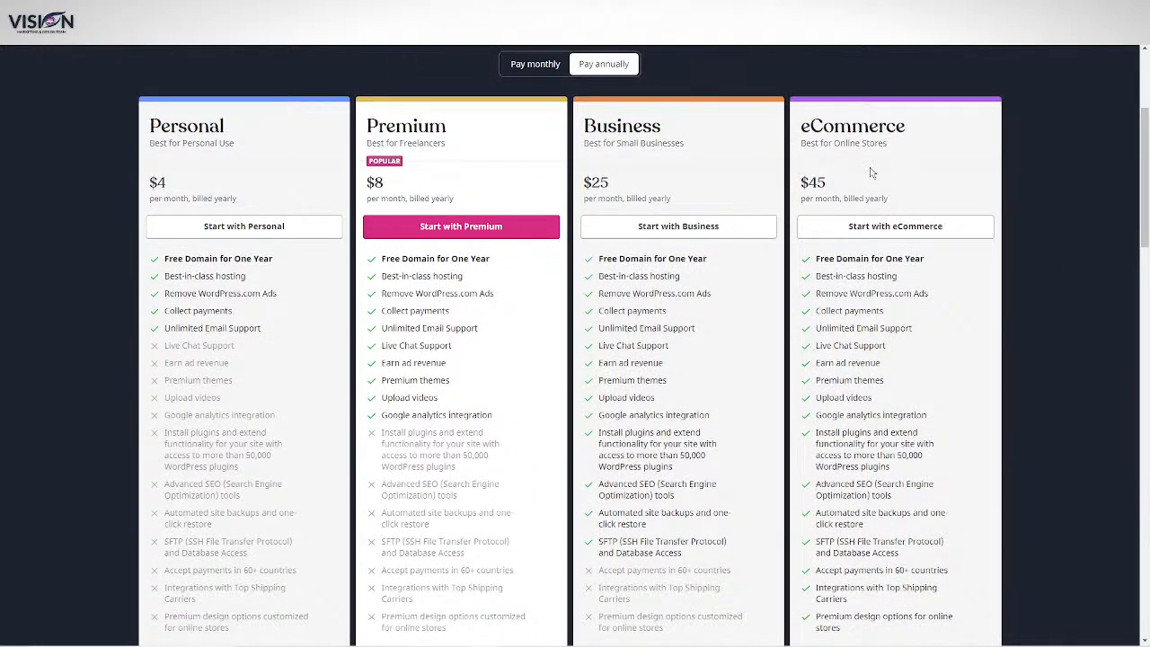
scroll(929, 290, up, 4)
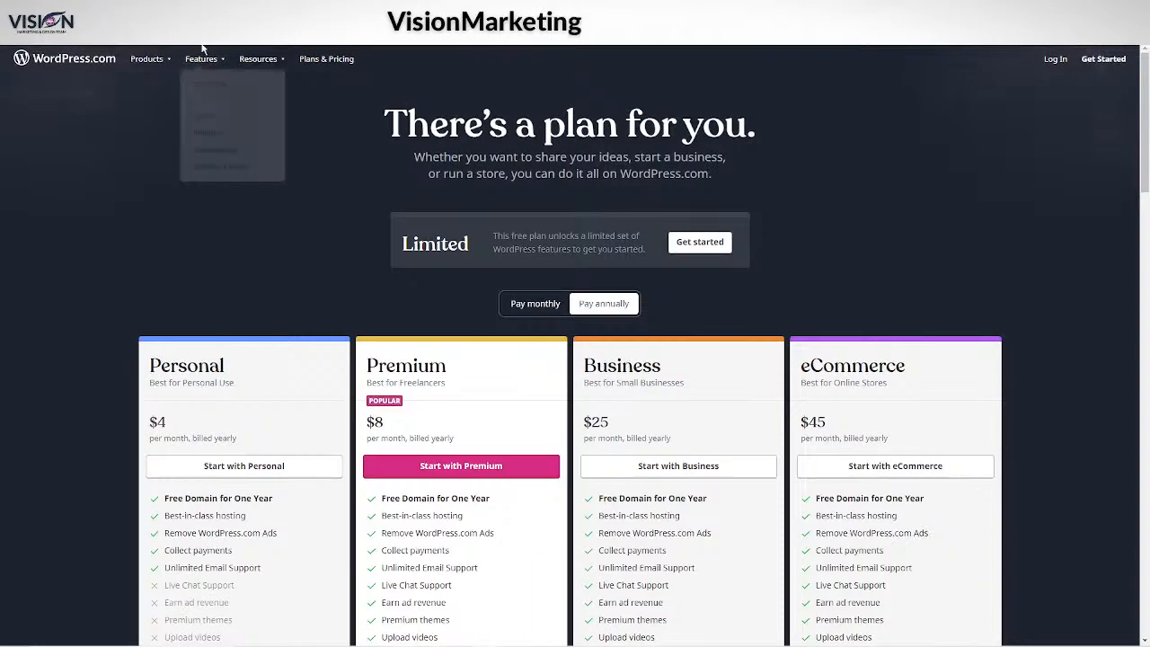
scroll(910, 298, down, 3)
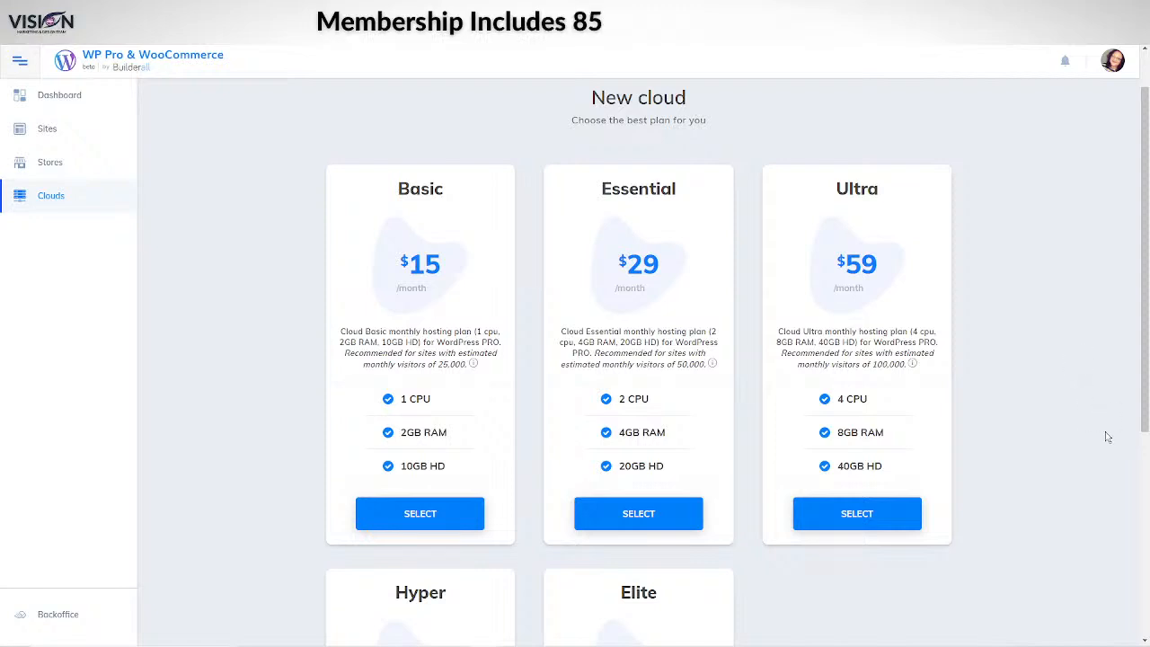
scroll(1082, 346, down, 3)
scroll(1100, 433, down, 1)
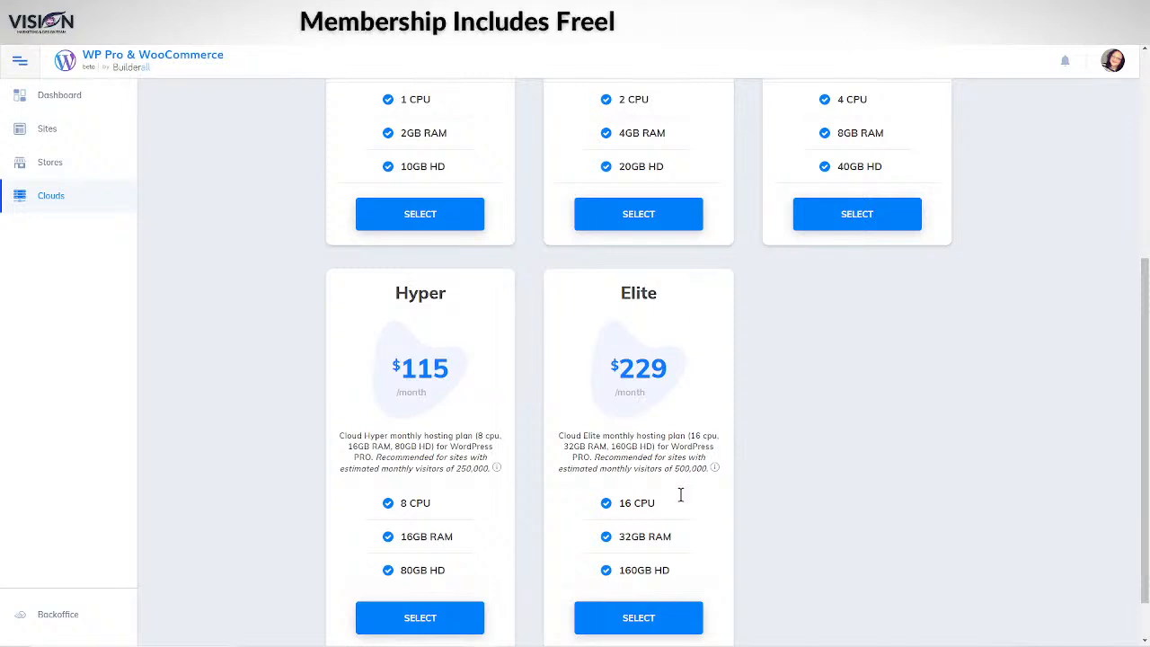
mouse_move(616, 645)
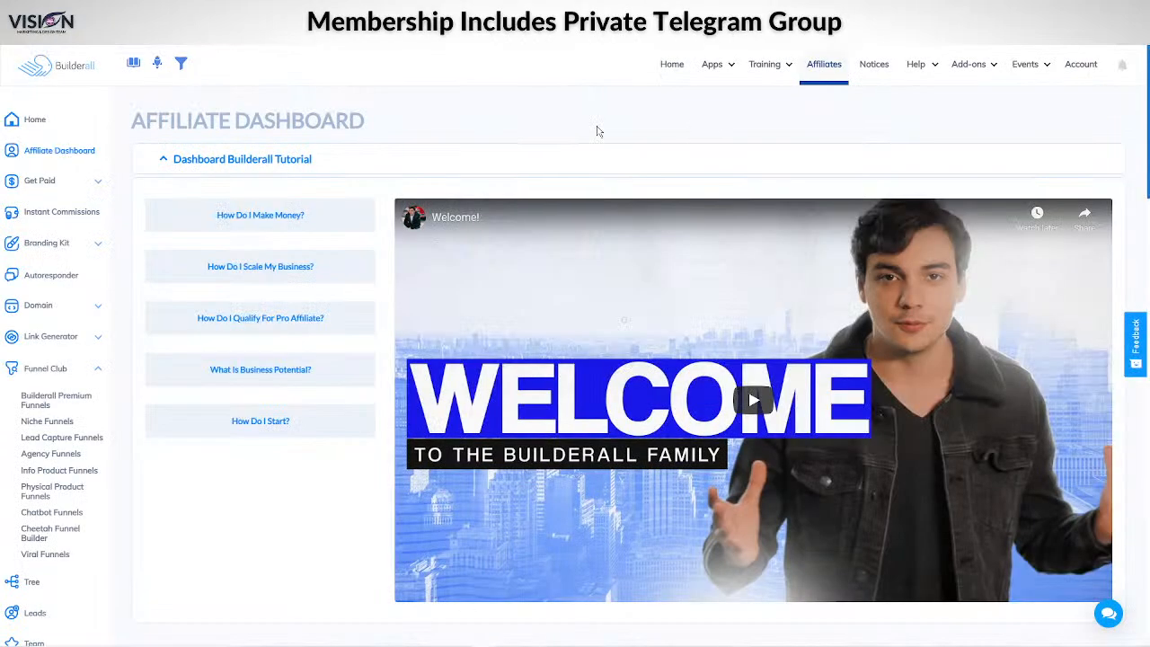
Step: Switch to the Builderall Affiliate Dashboard and bring up the Apps menu showing eLearning
click(707, 69)
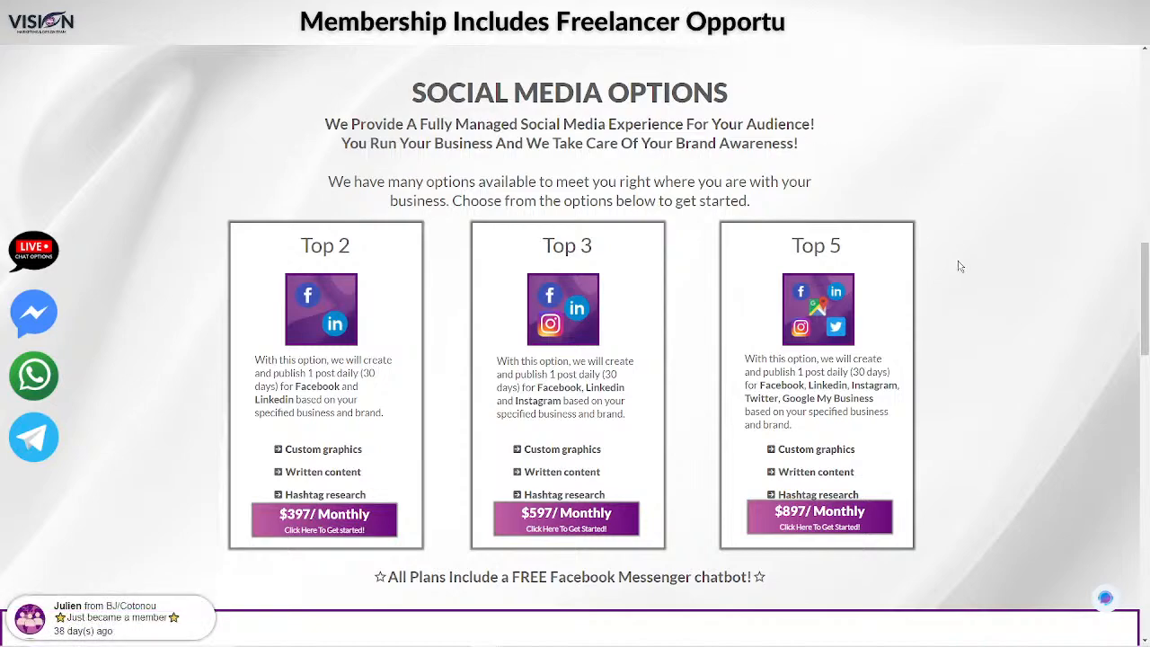
scroll(987, 357, up, 15)
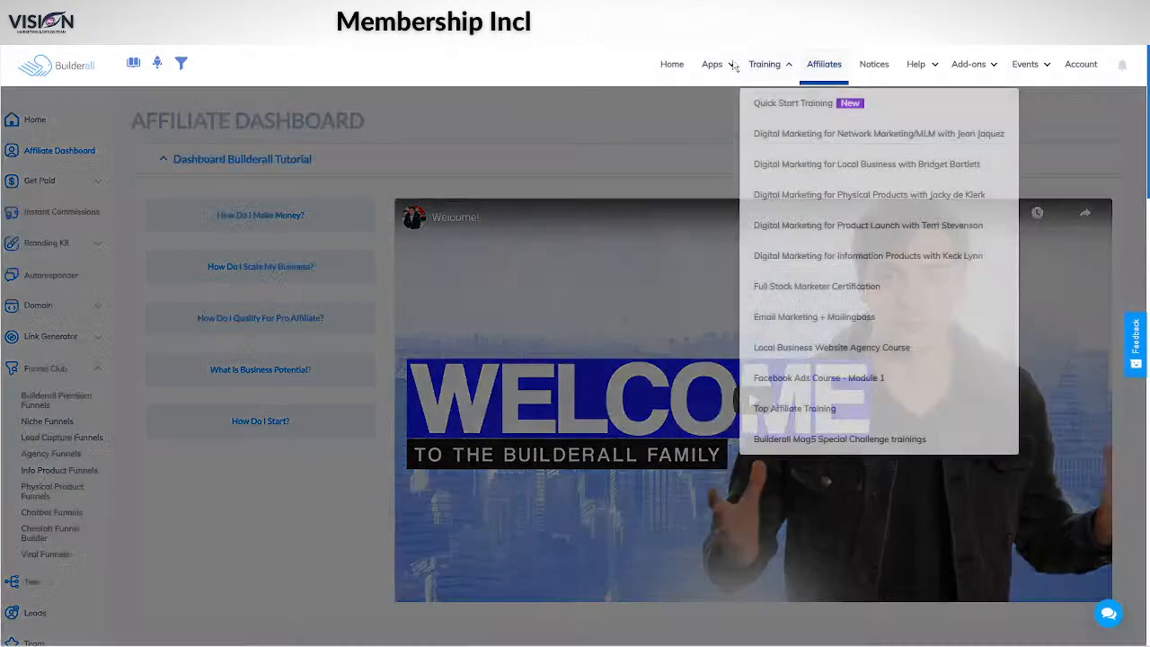
mouse_move(711, 72)
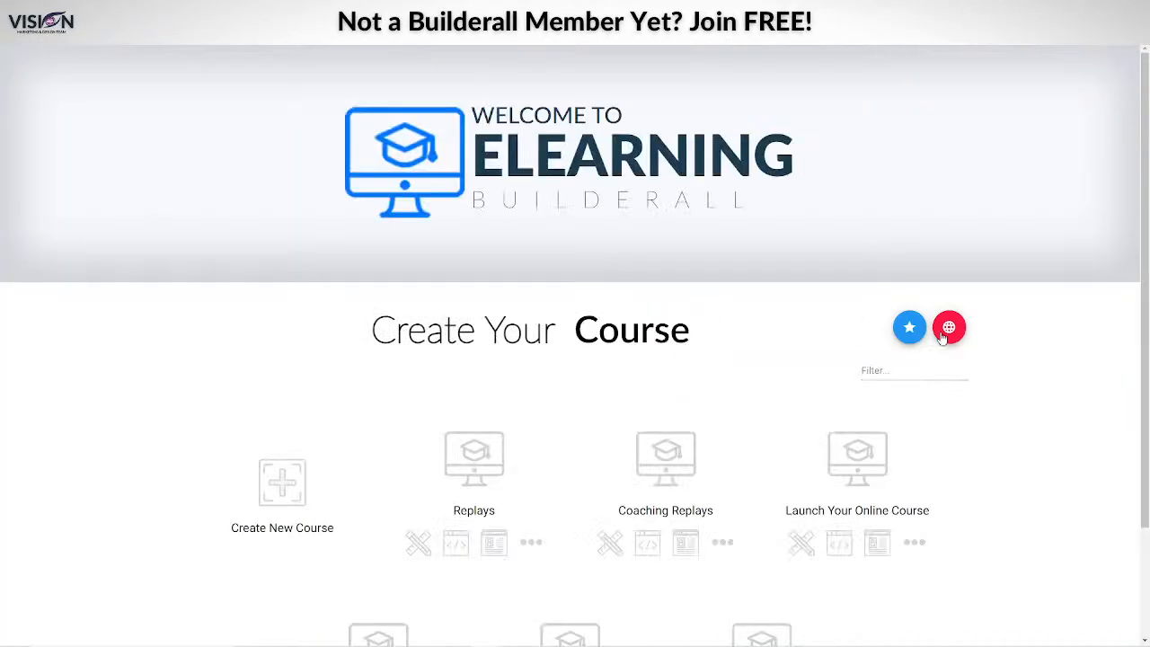
Step: Check the Replays course's empty Course Data page, then return to the course list
scroll(1048, 430, down, 2)
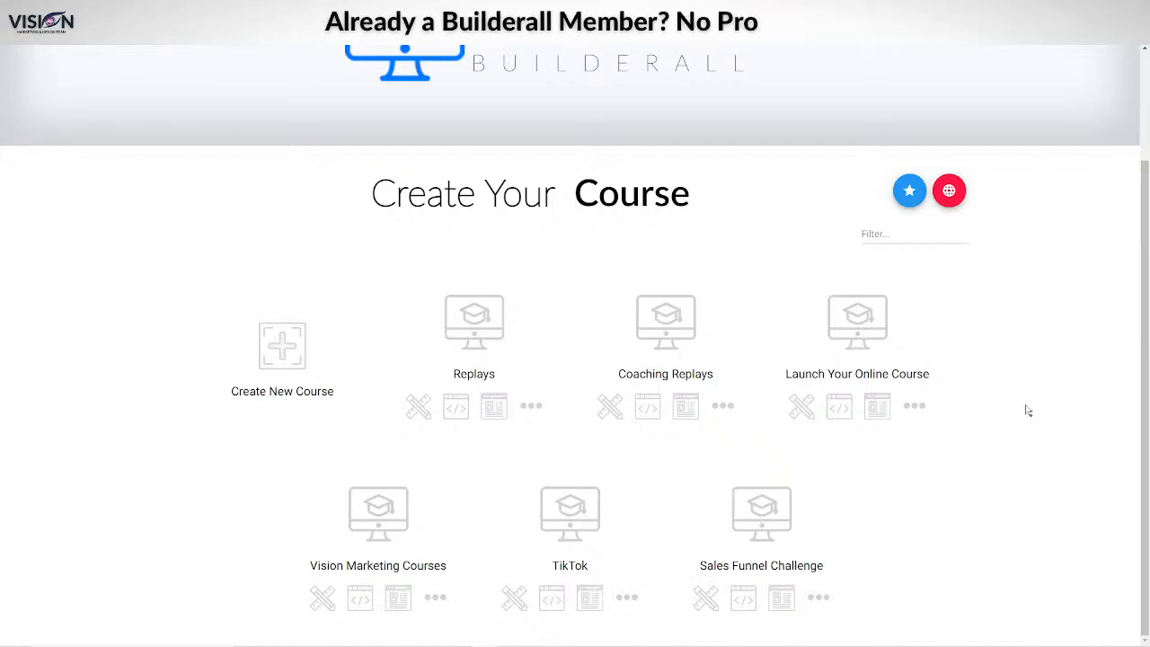
click(494, 410)
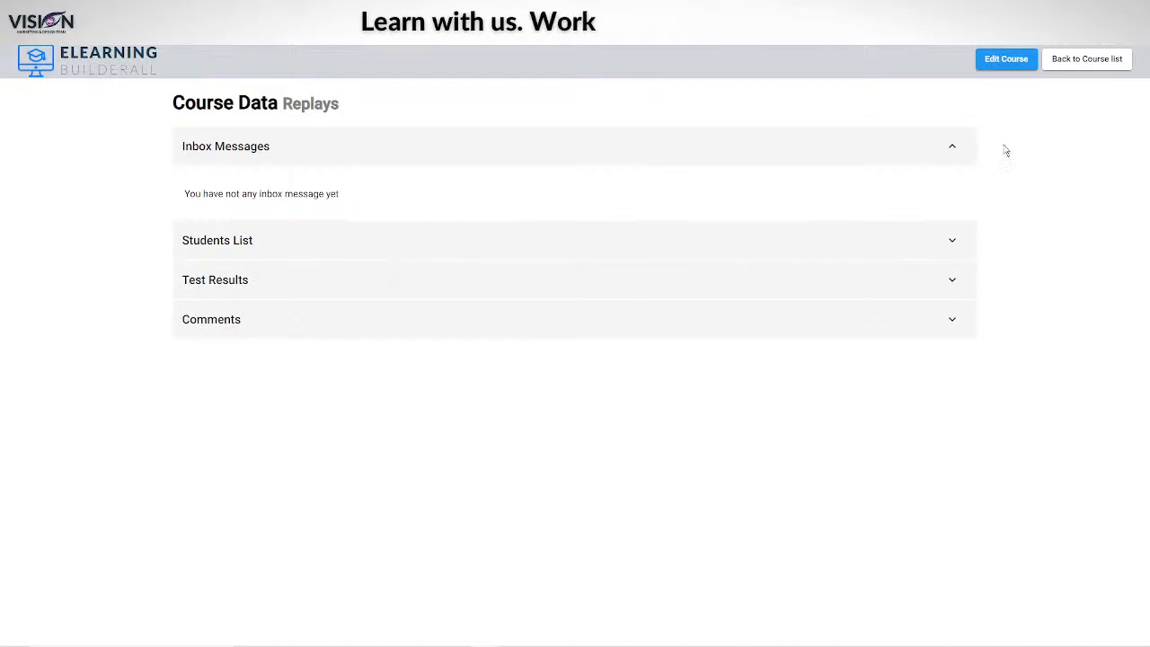
click(1107, 57)
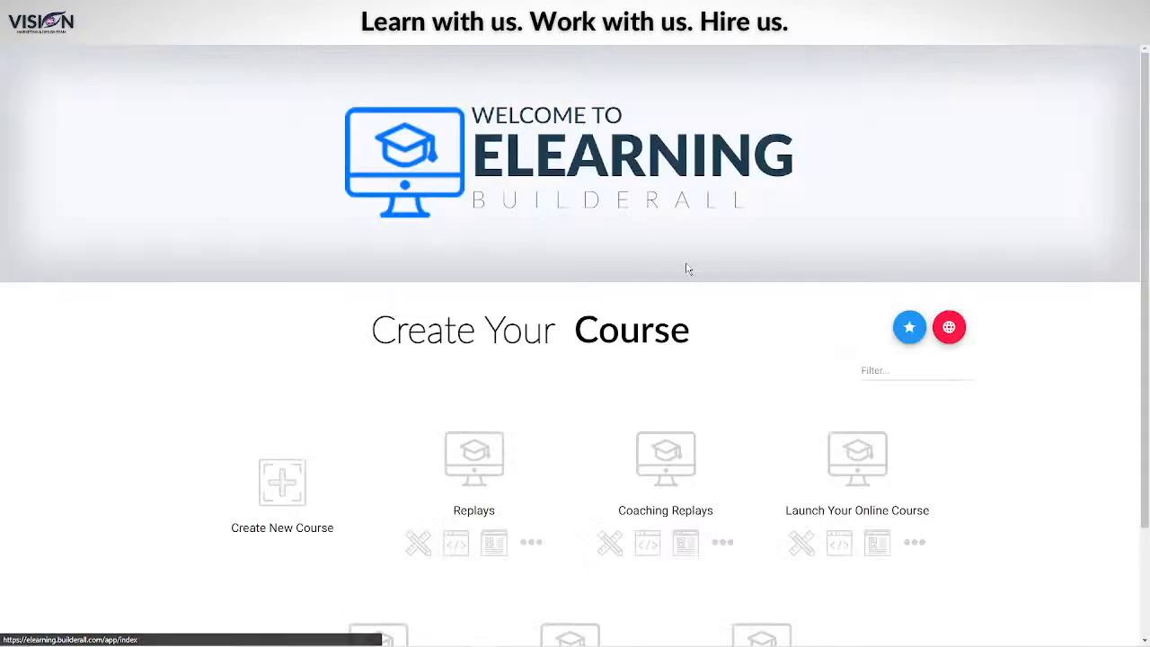
scroll(1112, 410, down, 2)
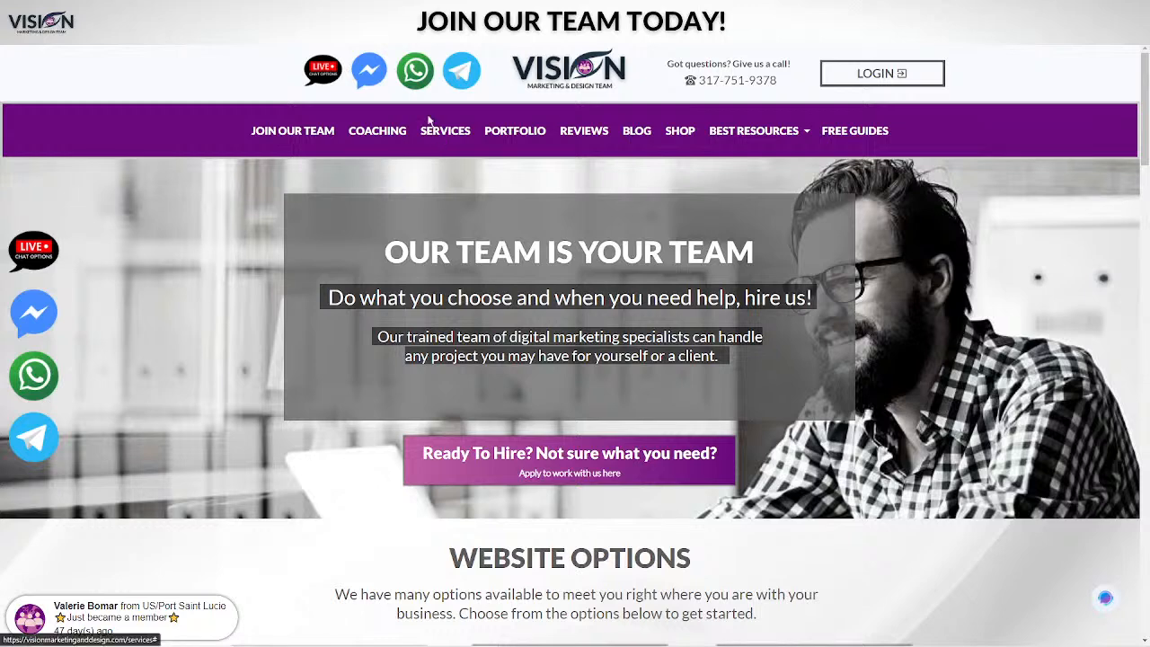
Step: Log in to the Vision members area and open the Replays course
click(876, 75)
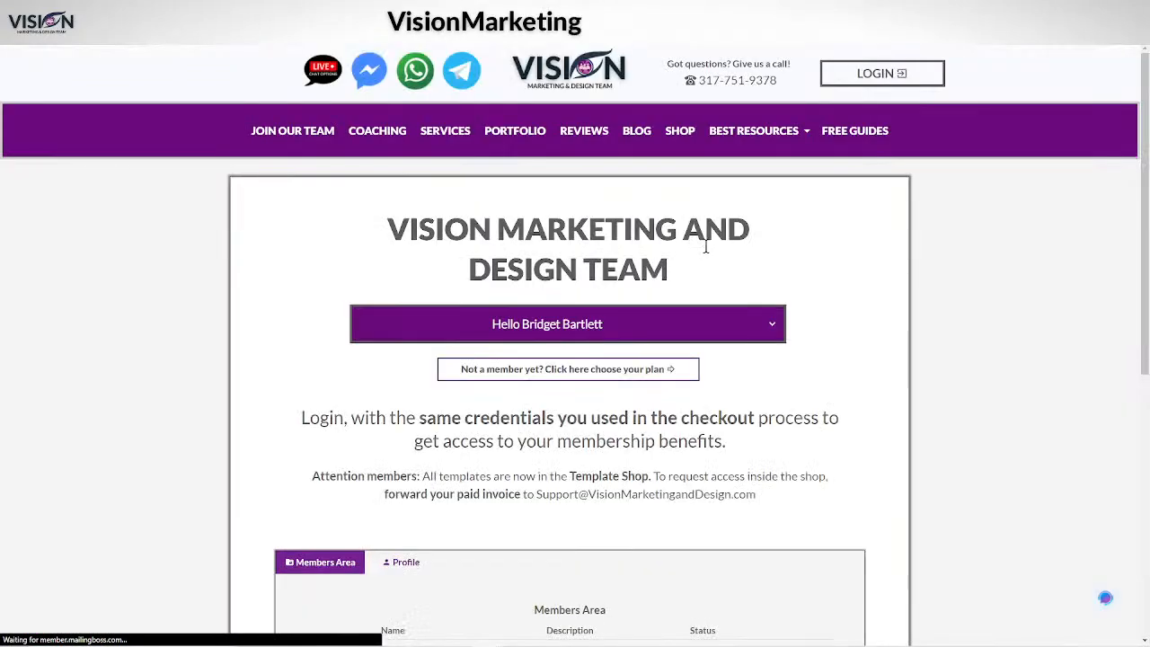
scroll(638, 478, down, 3)
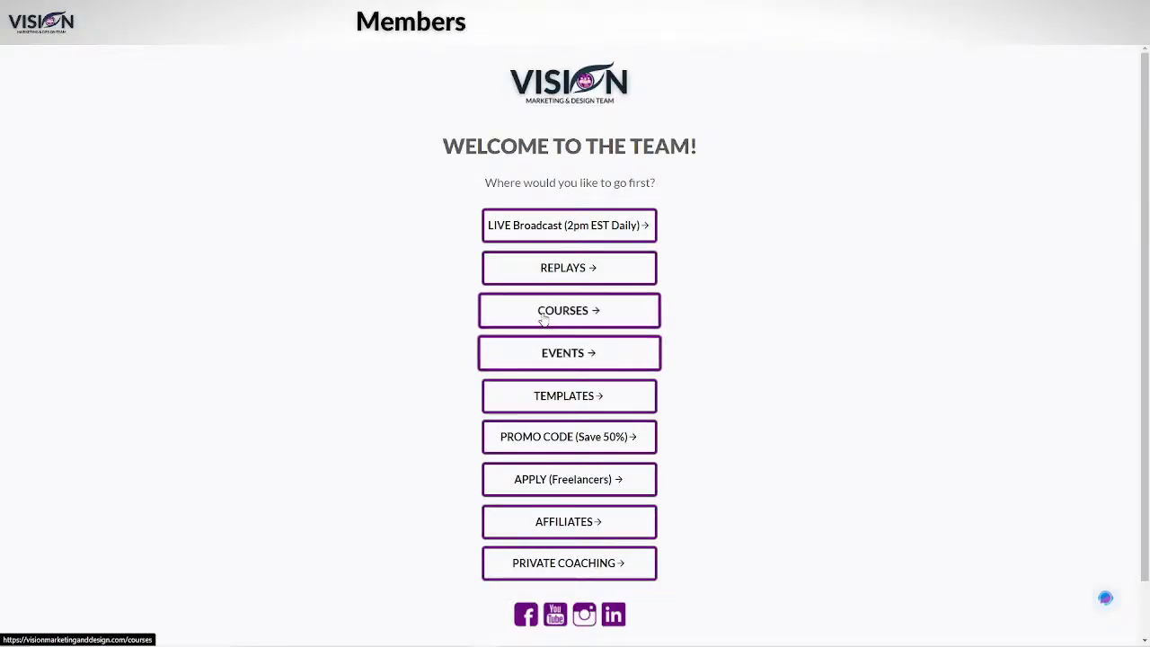
click(595, 262)
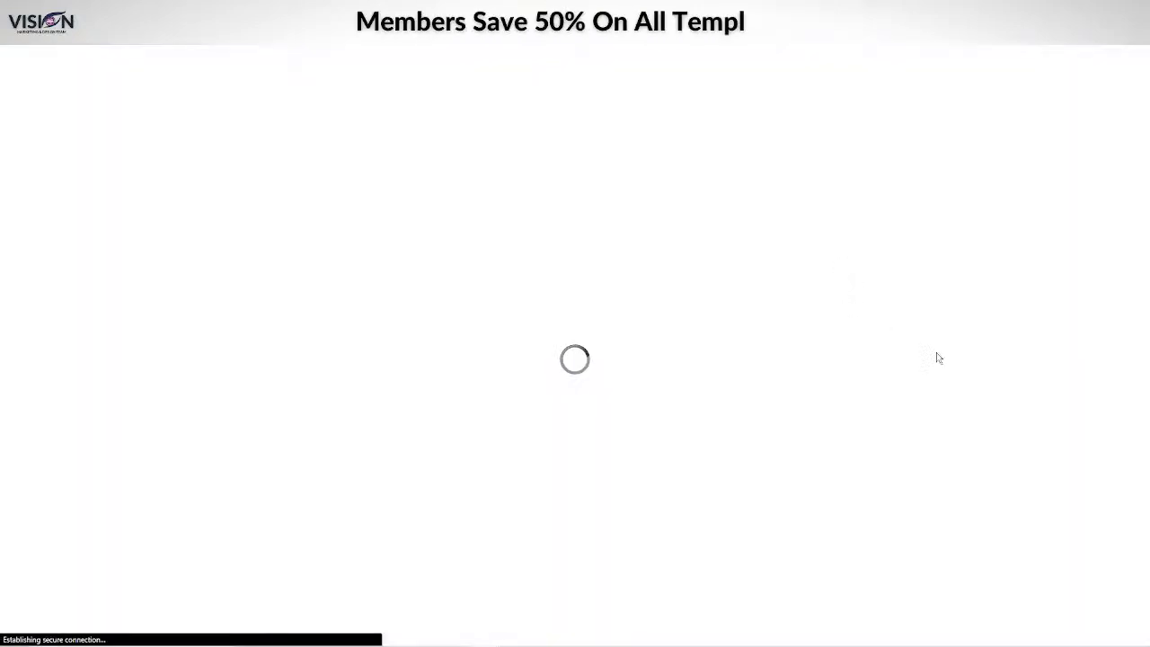
Step: Review the Replays course program (19 modules, 145 lessons), then return to the eLearning course list
scroll(989, 413, down, 3)
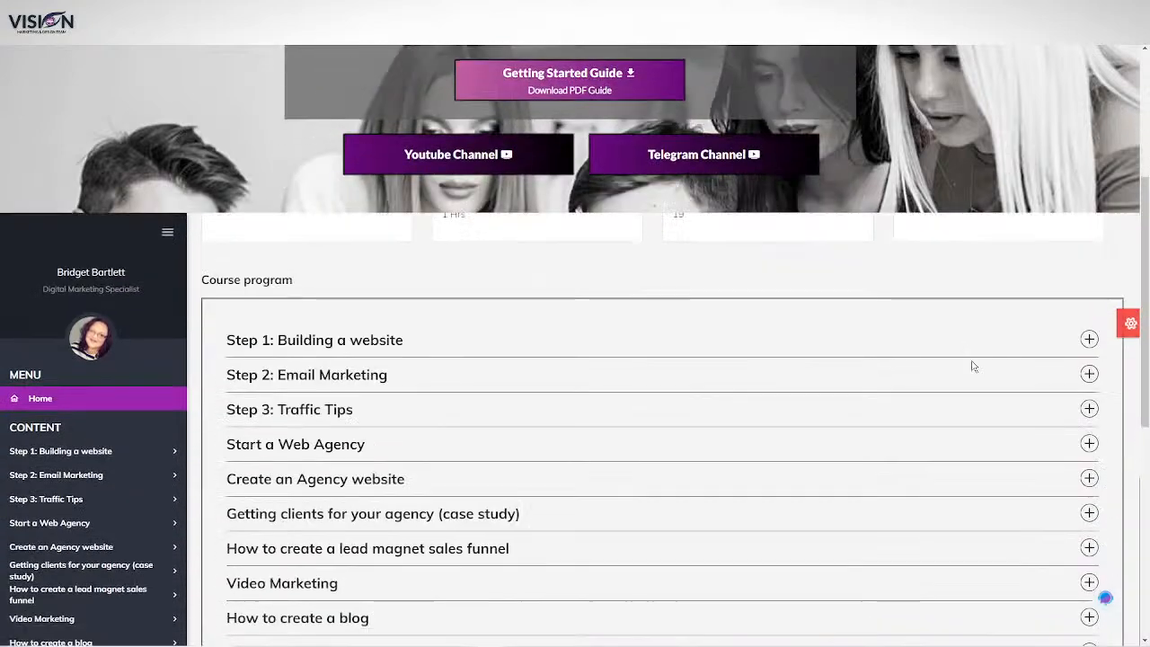
scroll(967, 429, up, 4)
scroll(1132, 388, down, 4)
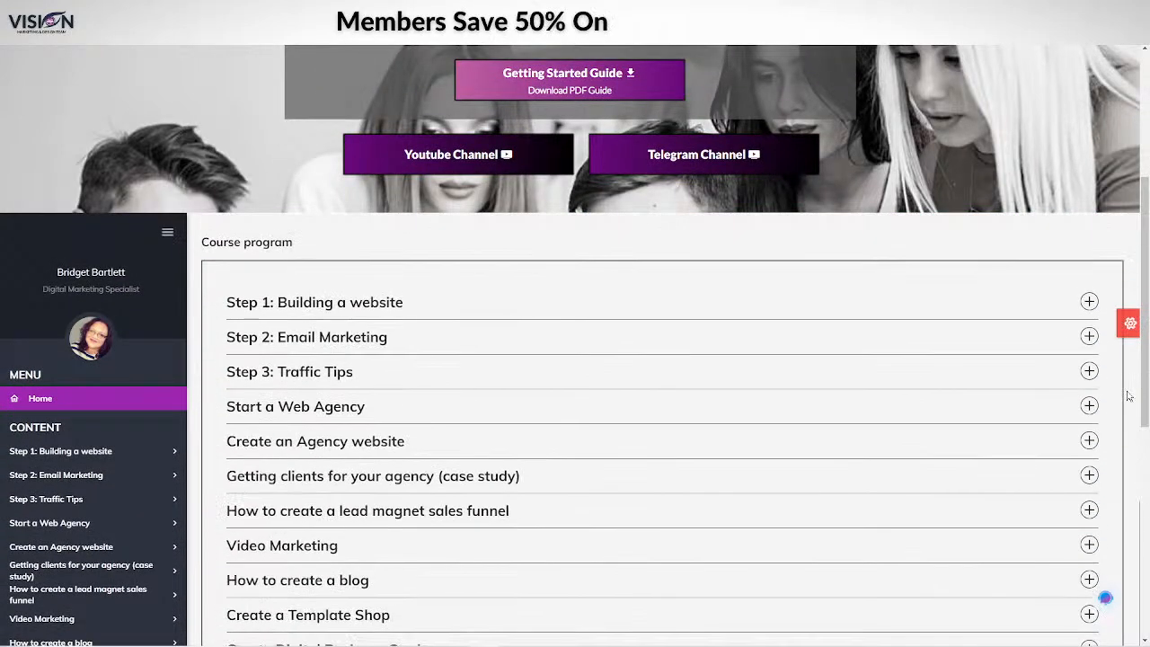
scroll(1039, 448, up, 4)
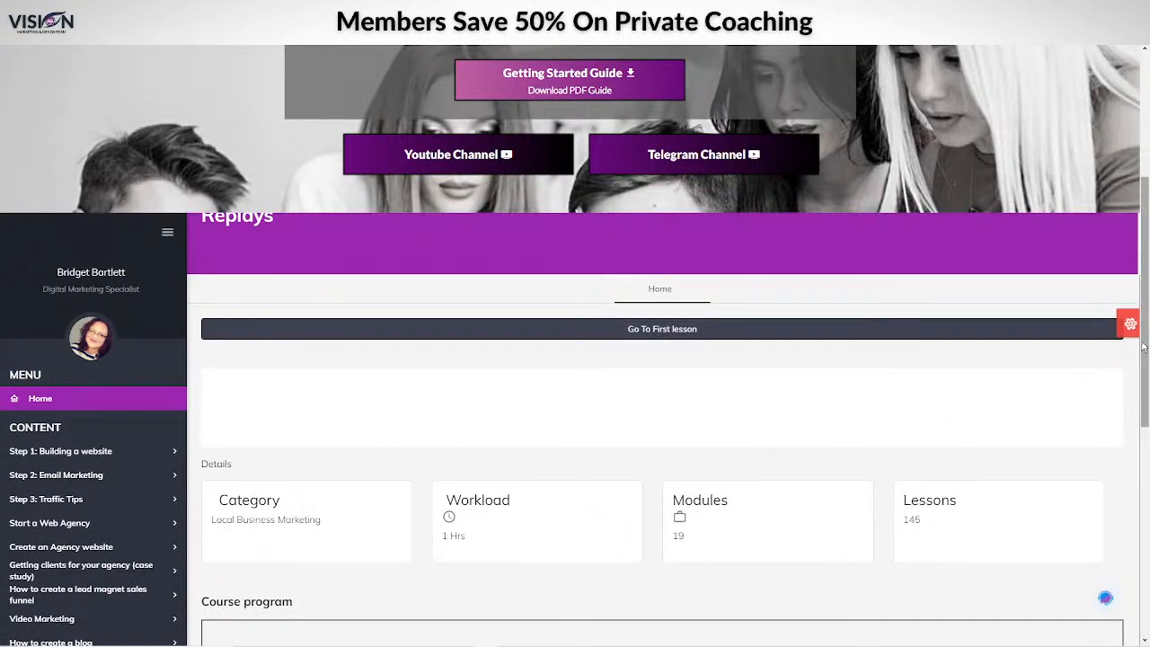
scroll(1147, 279, down, 2)
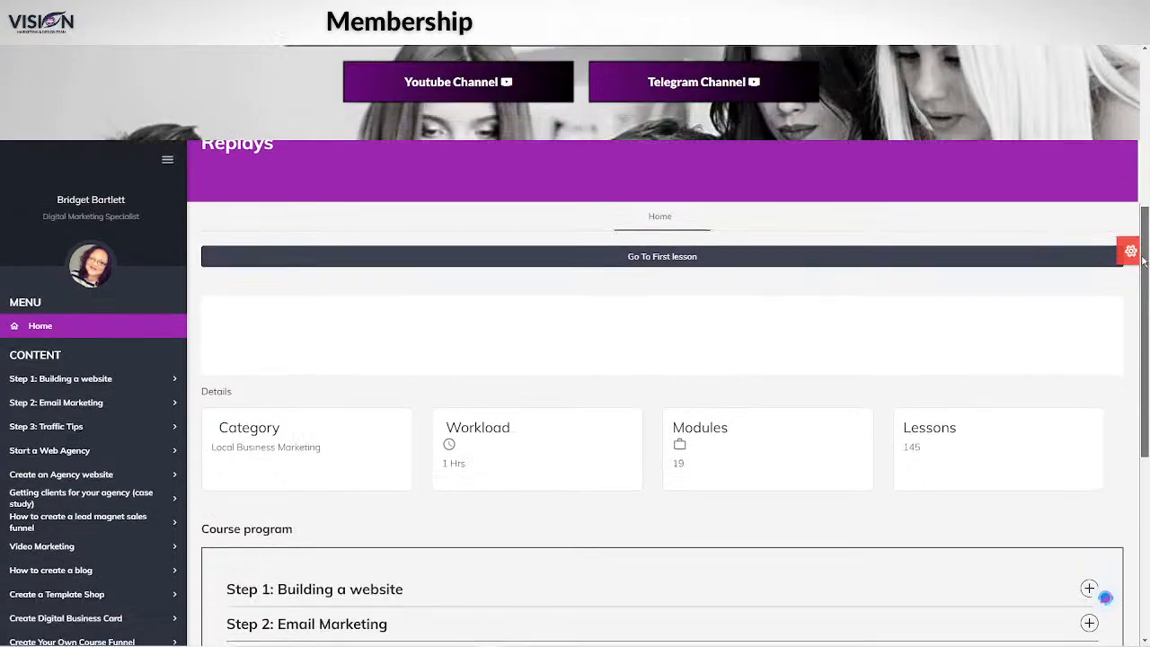
drag(1146, 279, 1147, 365)
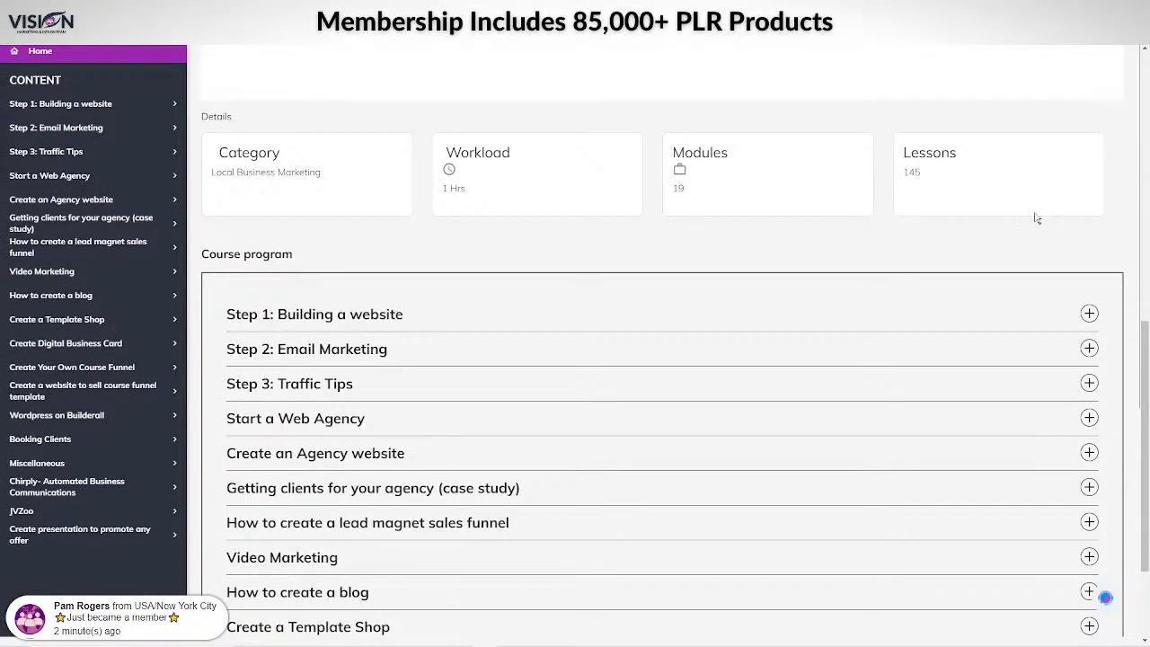
scroll(1035, 217, down, 3)
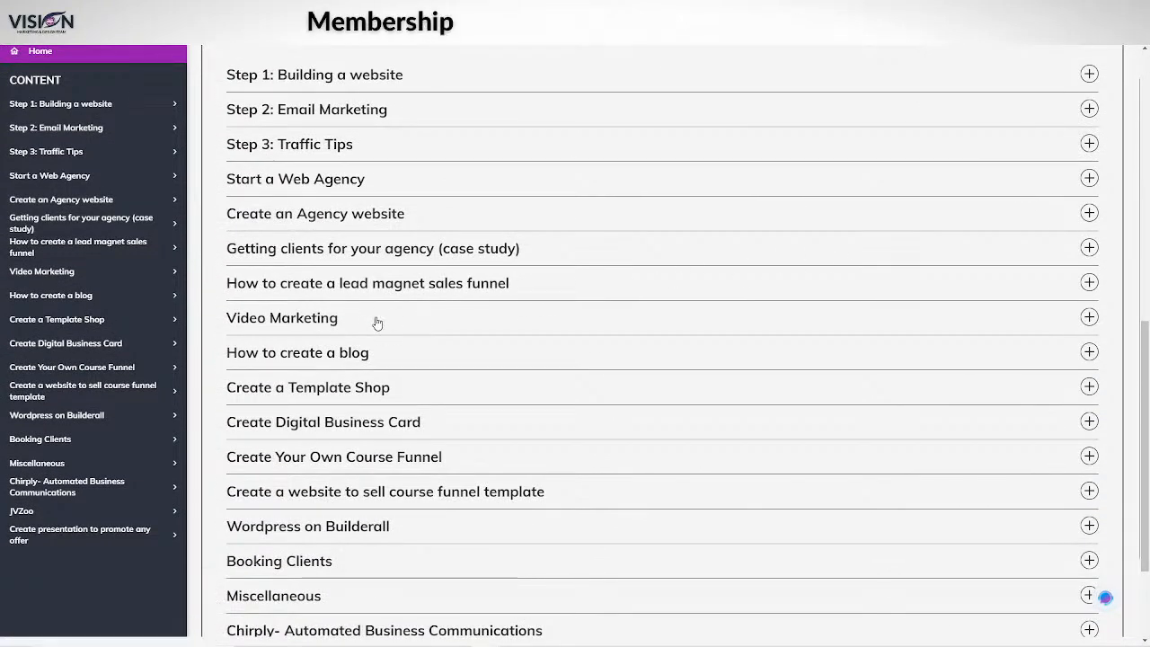
scroll(280, 384, down, 3)
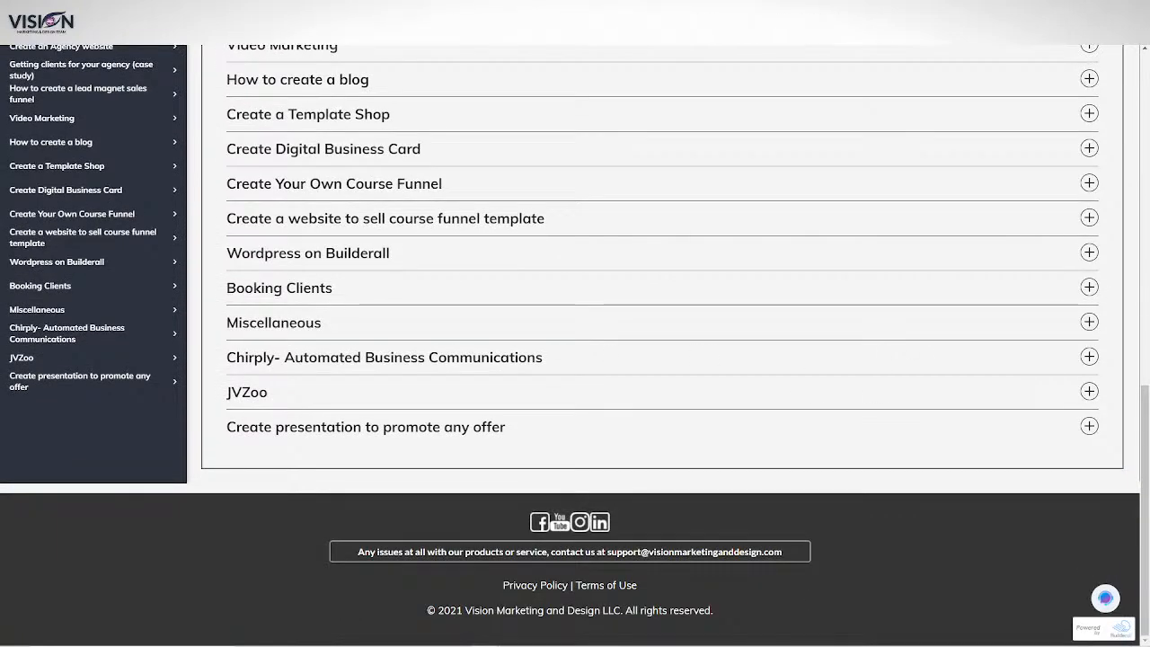
drag(1144, 449, 1137, 120)
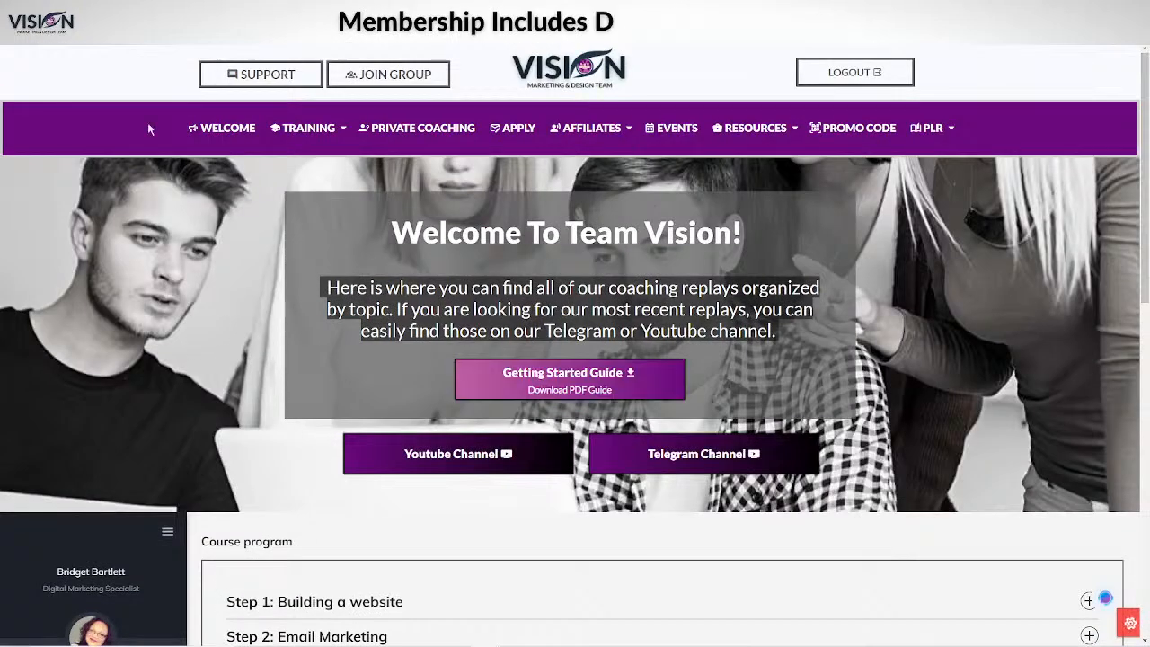
mouse_move(266, 108)
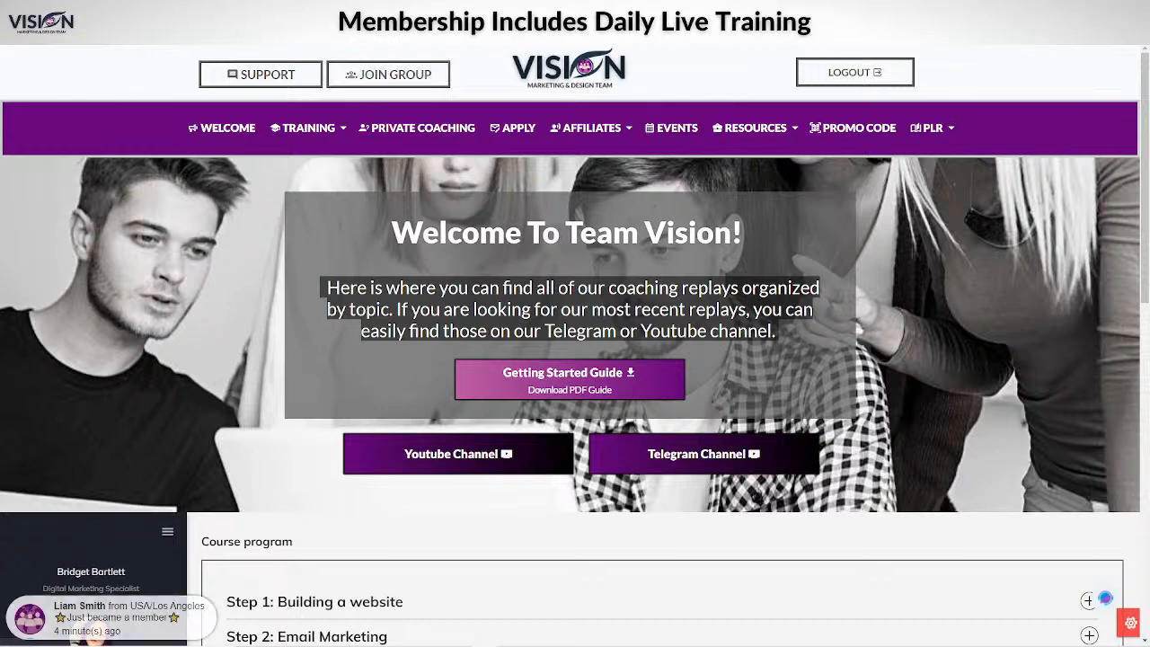
click(440, 11)
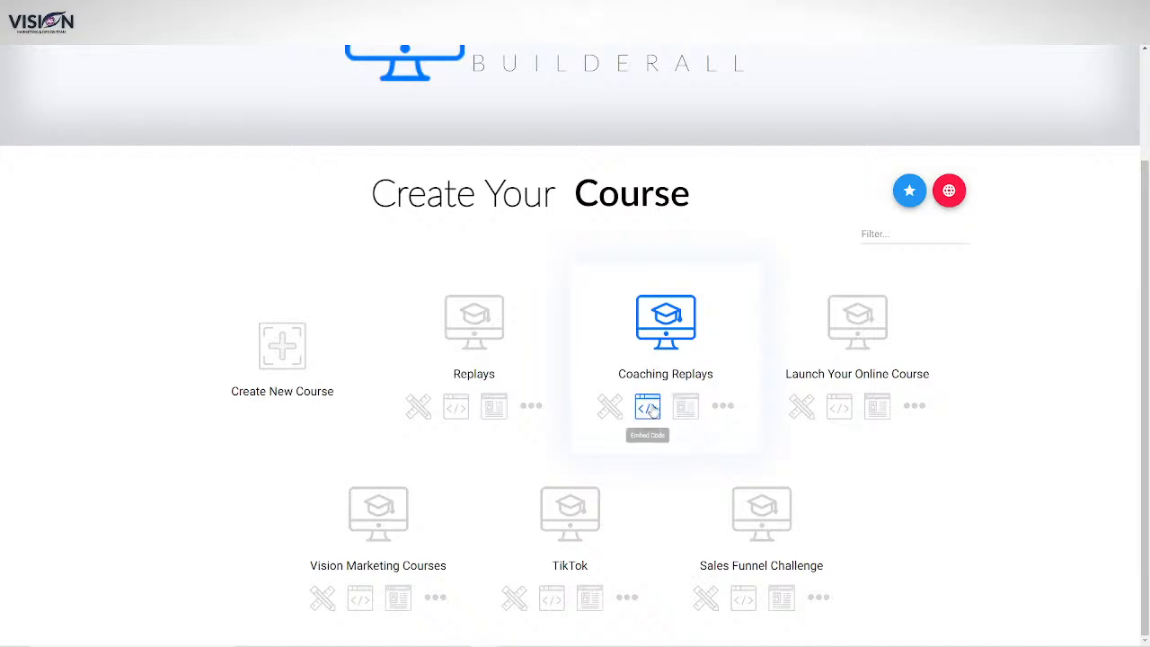
Step: Copy the Coaching Replays direct link, load it in a new tab, and close the embed dialog
click(687, 409)
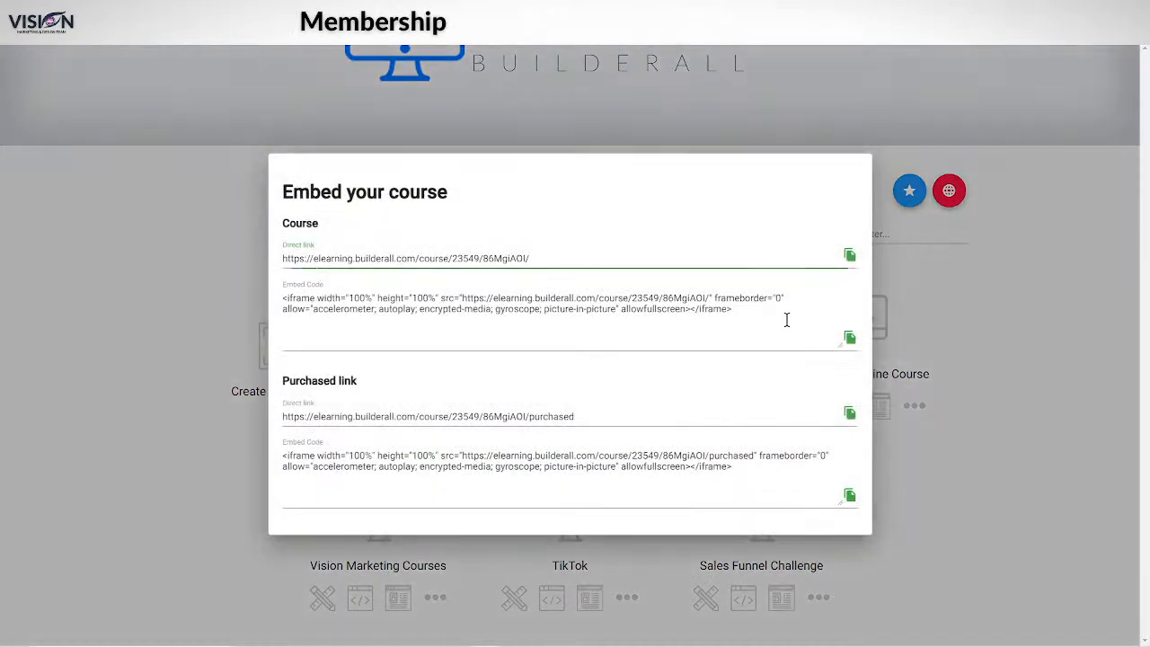
click(850, 254)
key(ctrl+t)
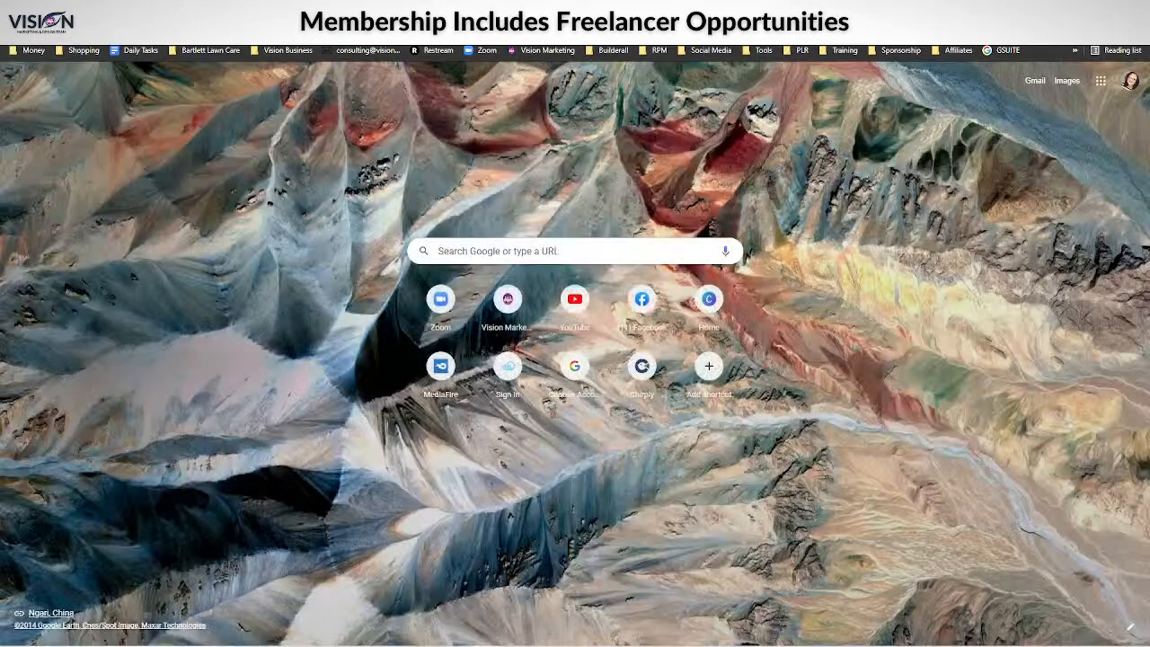
key(ctrl+v)
key(Return)
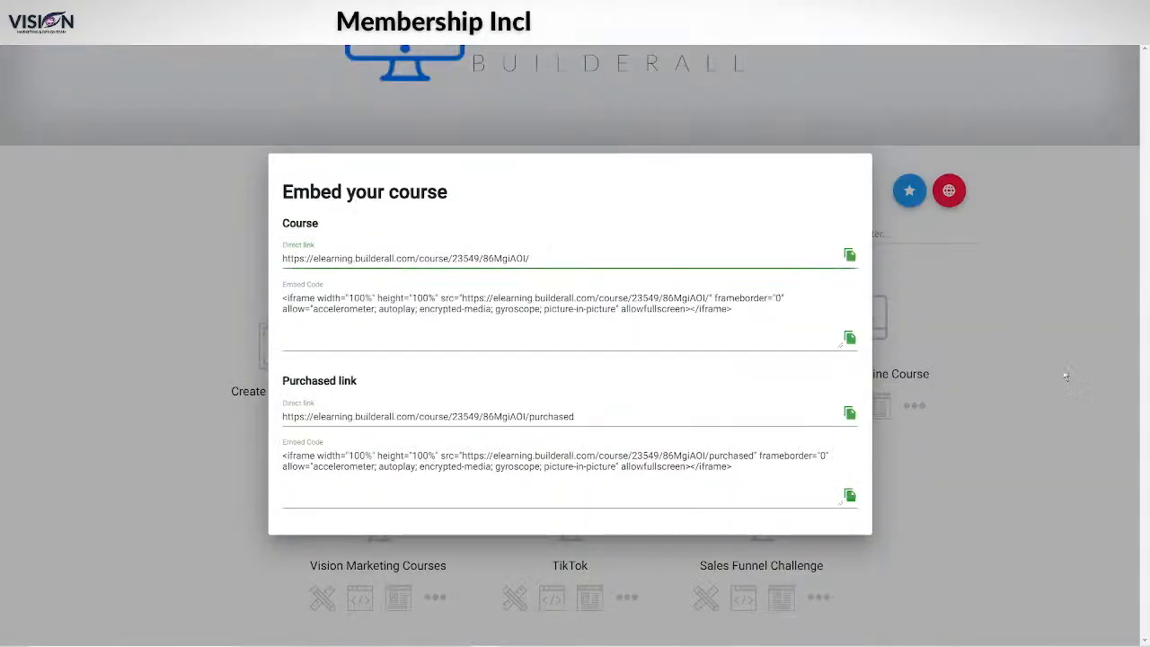
click(1066, 376)
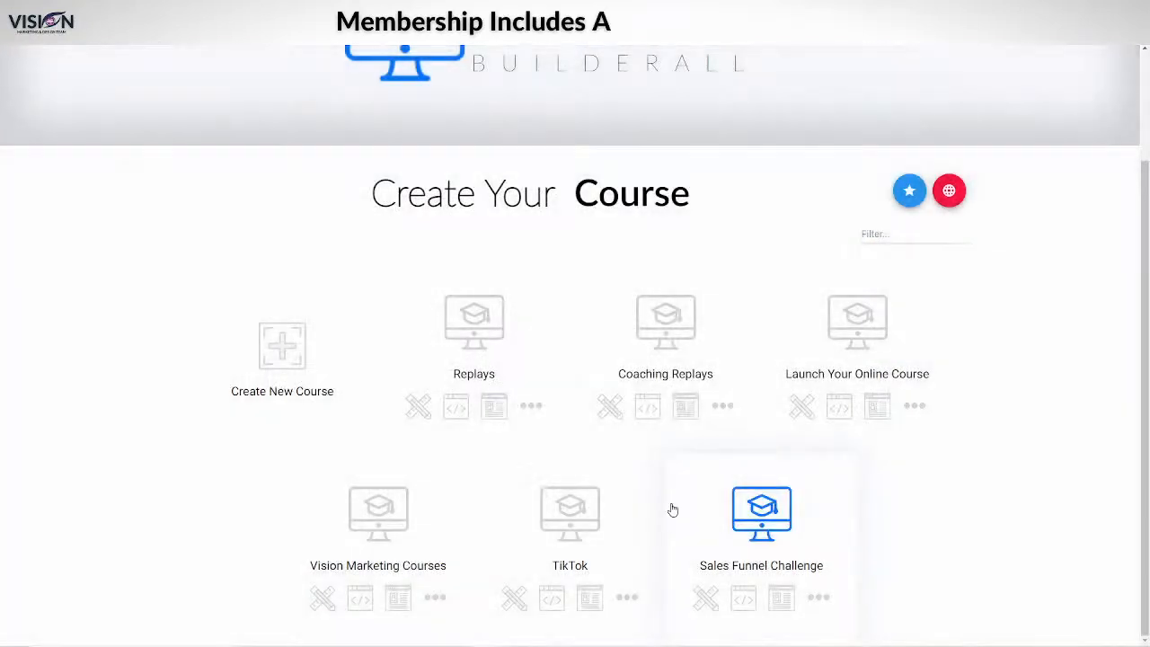
Step: Make the whole Coaching Replays description text white and save the course
click(611, 404)
drag(282, 235, 842, 349)
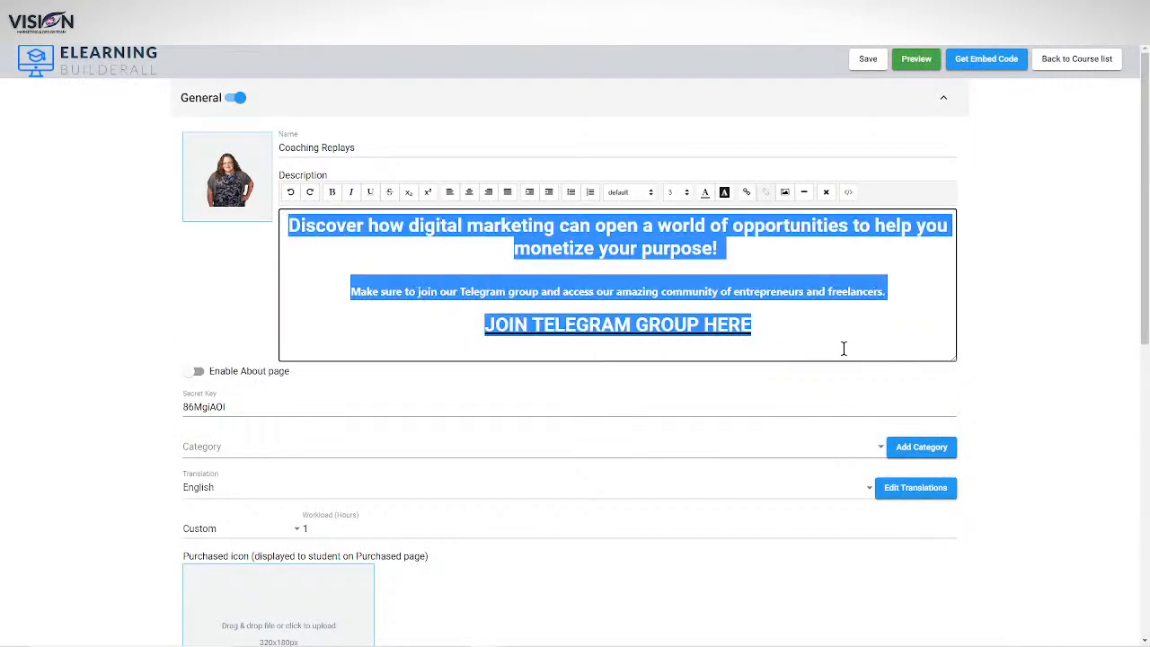
click(707, 193)
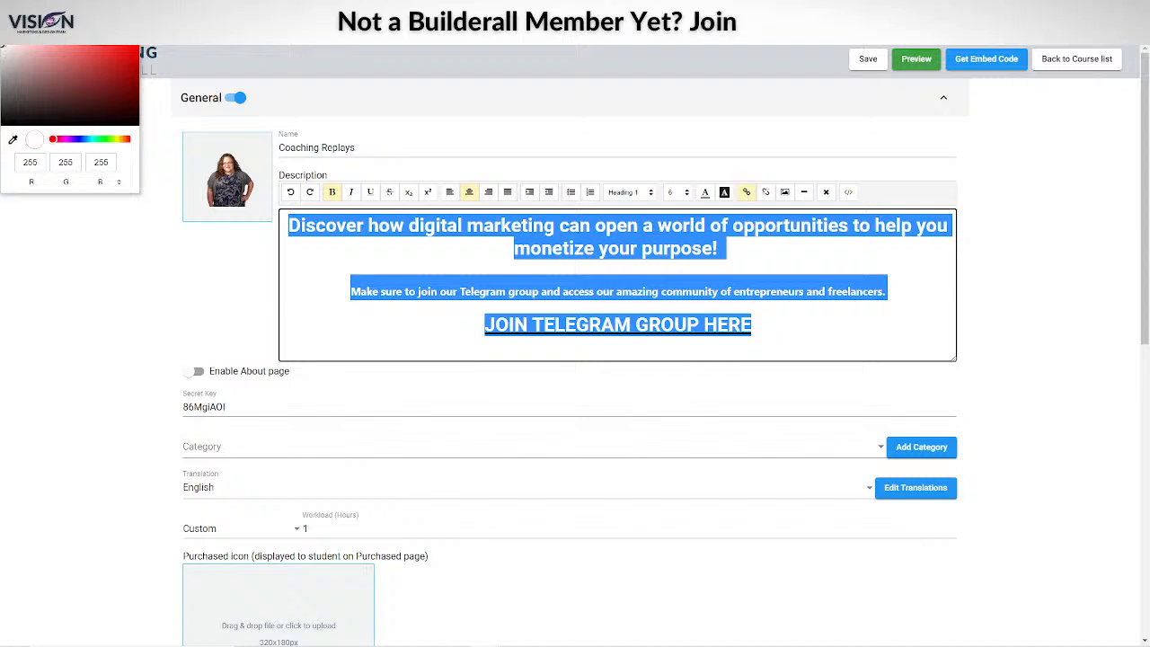
click(868, 59)
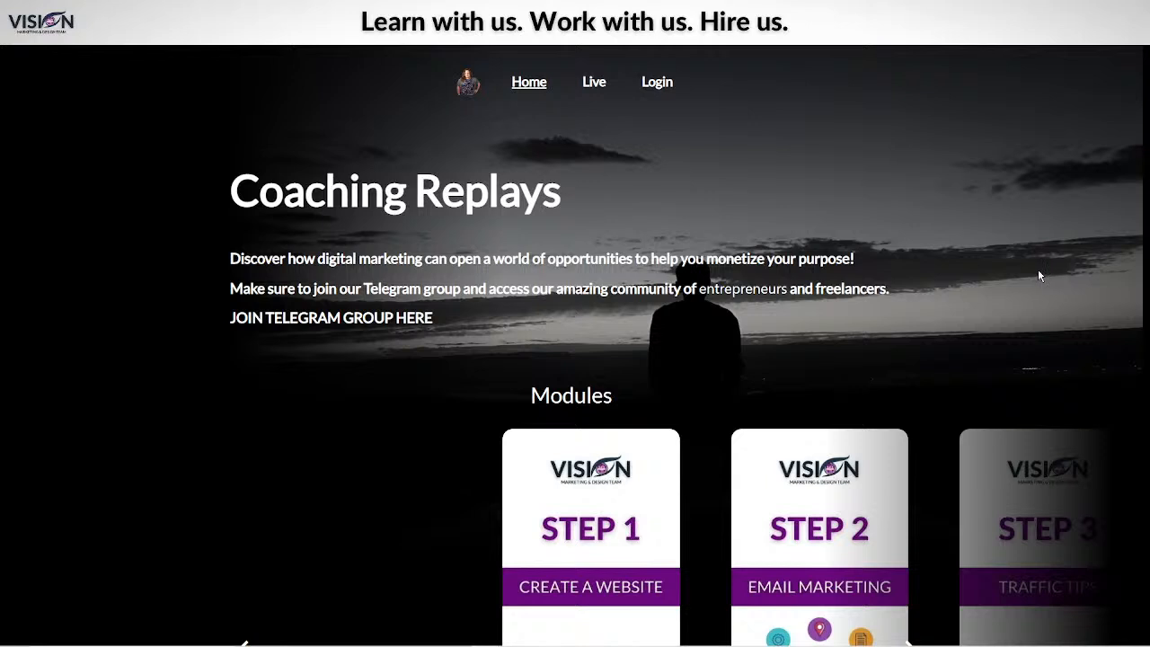
Step: Scroll the Coaching Replays course page to view its Modules carousel and Live video
scroll(1020, 281, down, 2)
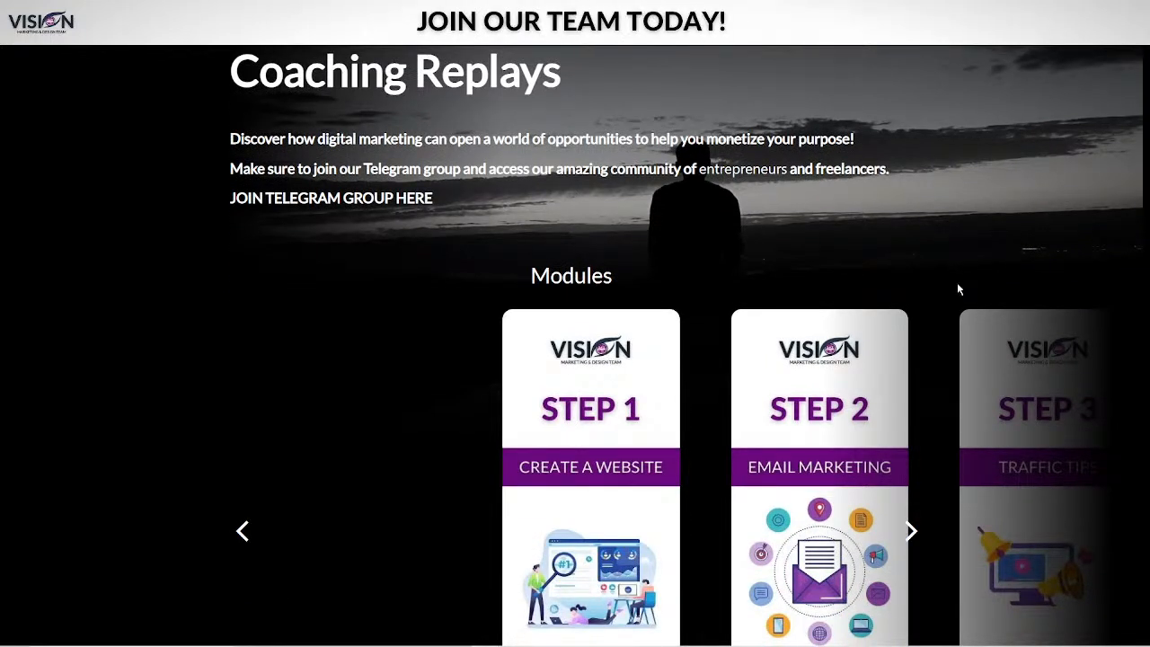
scroll(958, 290, up, 2)
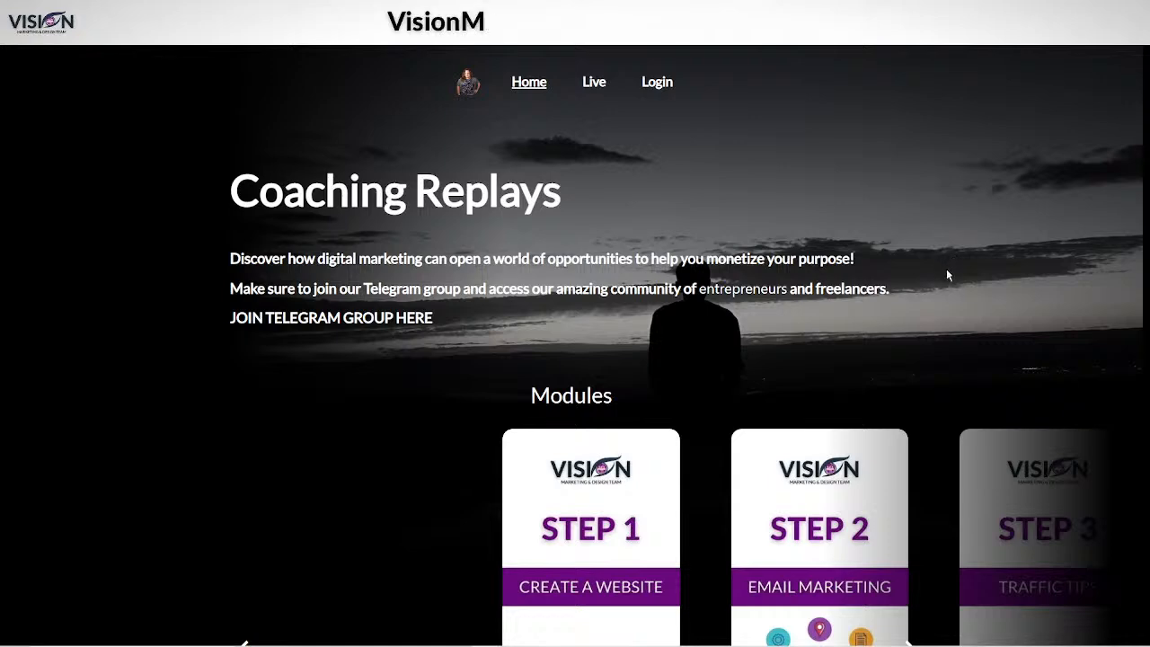
scroll(955, 361, down, 1)
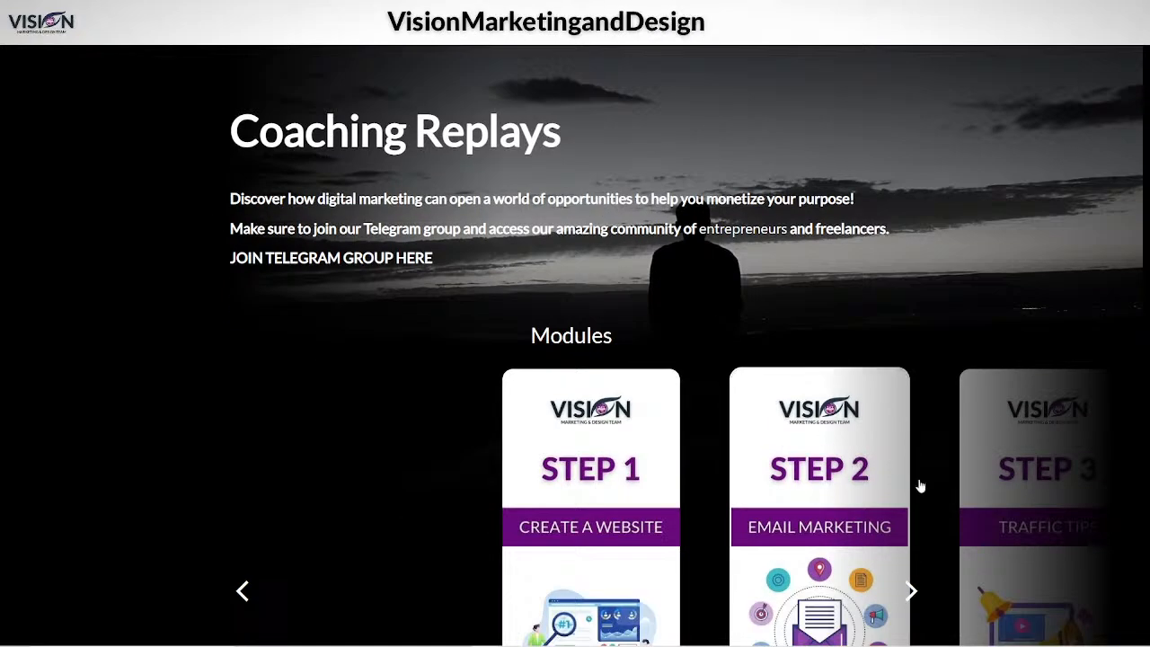
scroll(943, 505, down, 2)
scroll(943, 505, down, 1)
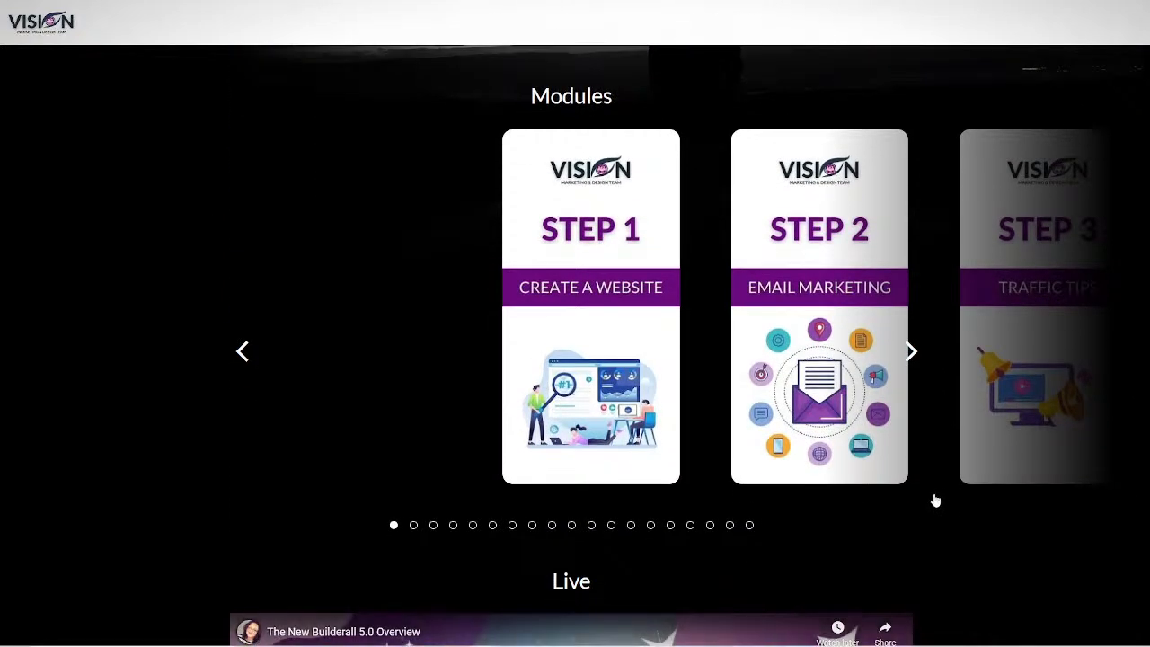
scroll(935, 499, up, 1)
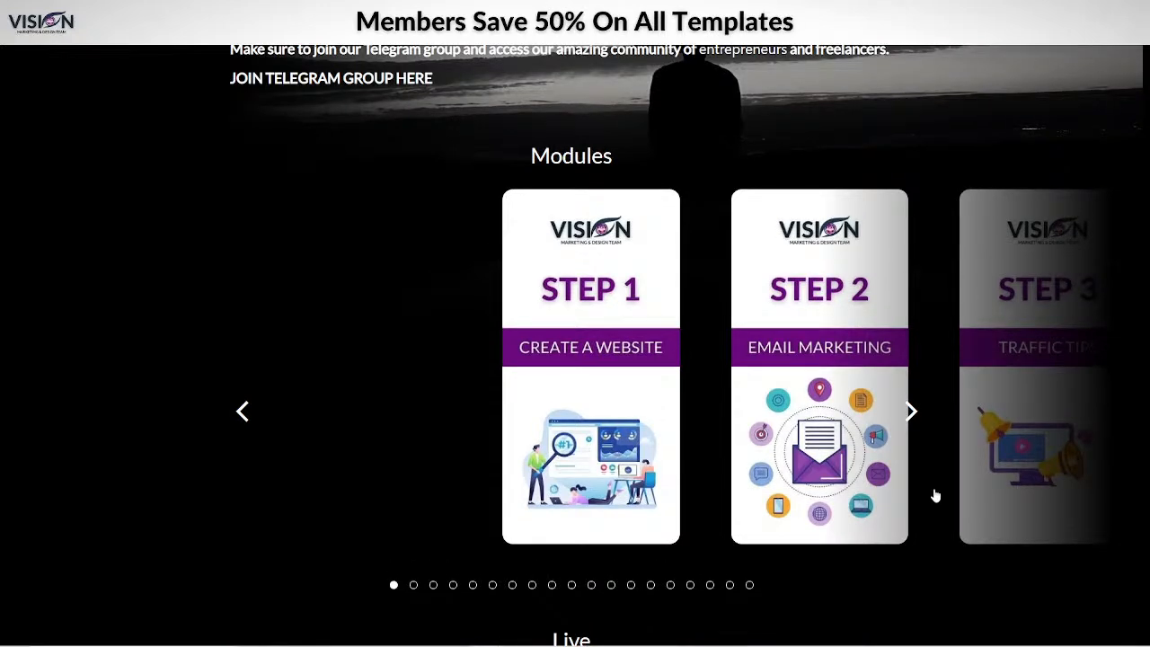
scroll(934, 496, down, 4)
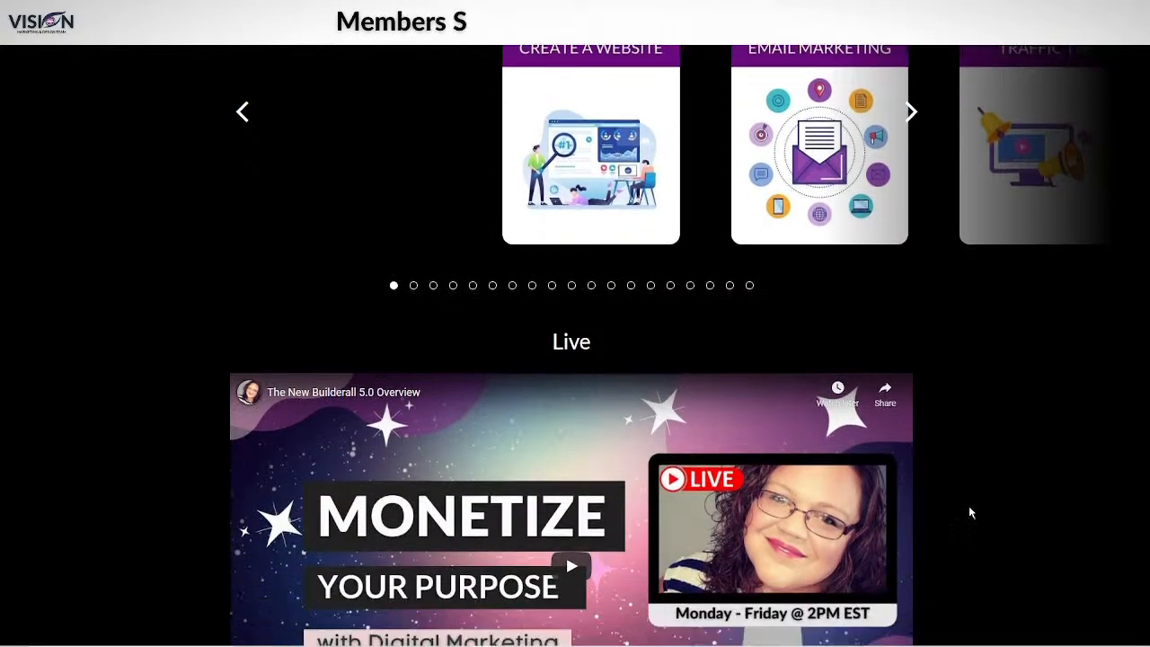
scroll(968, 510, up, 6)
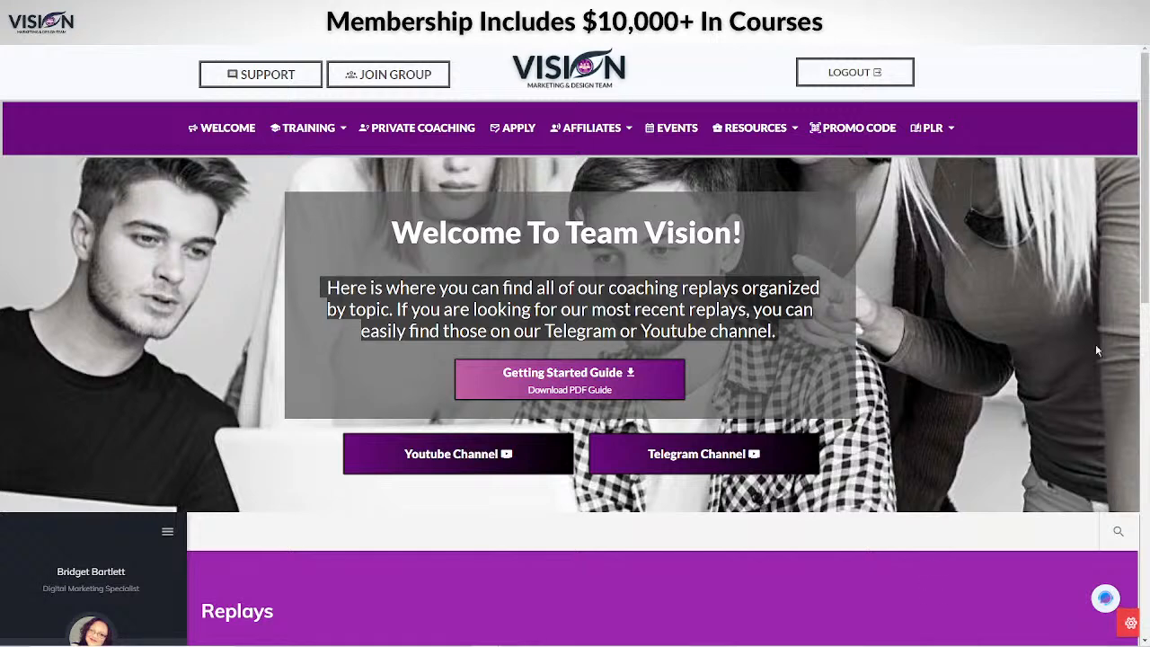
Step: Scroll the Vision members page to the embedded Replays course details (19 modules, 145 lessons)
scroll(1146, 231, down, 5)
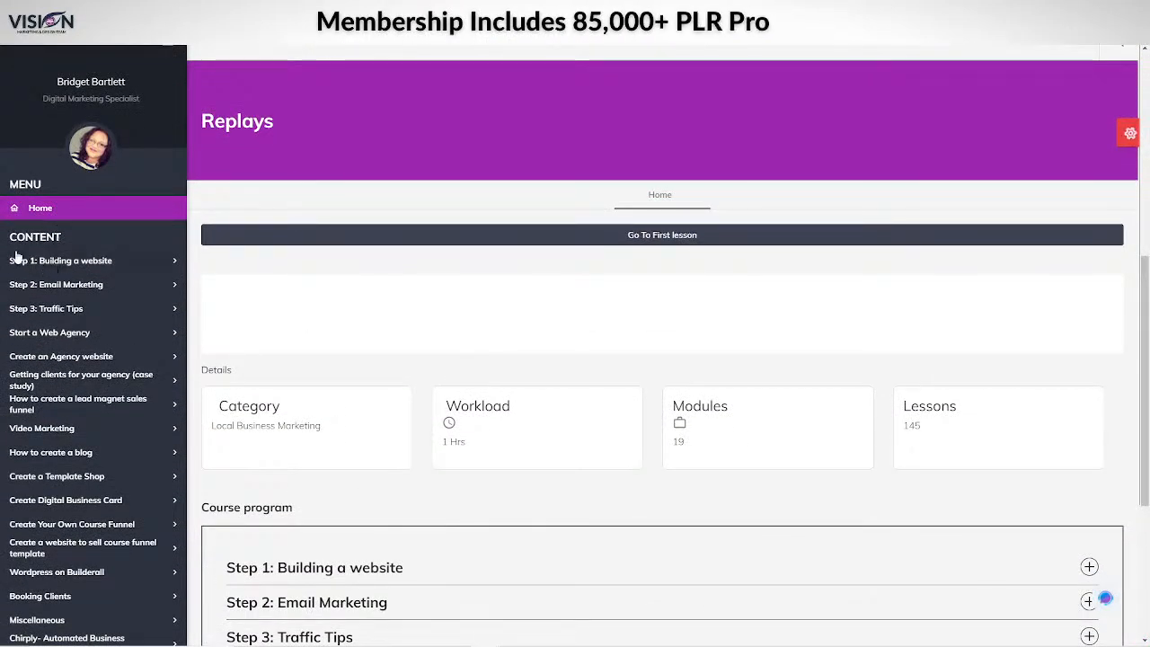
scroll(275, 315, up, 5)
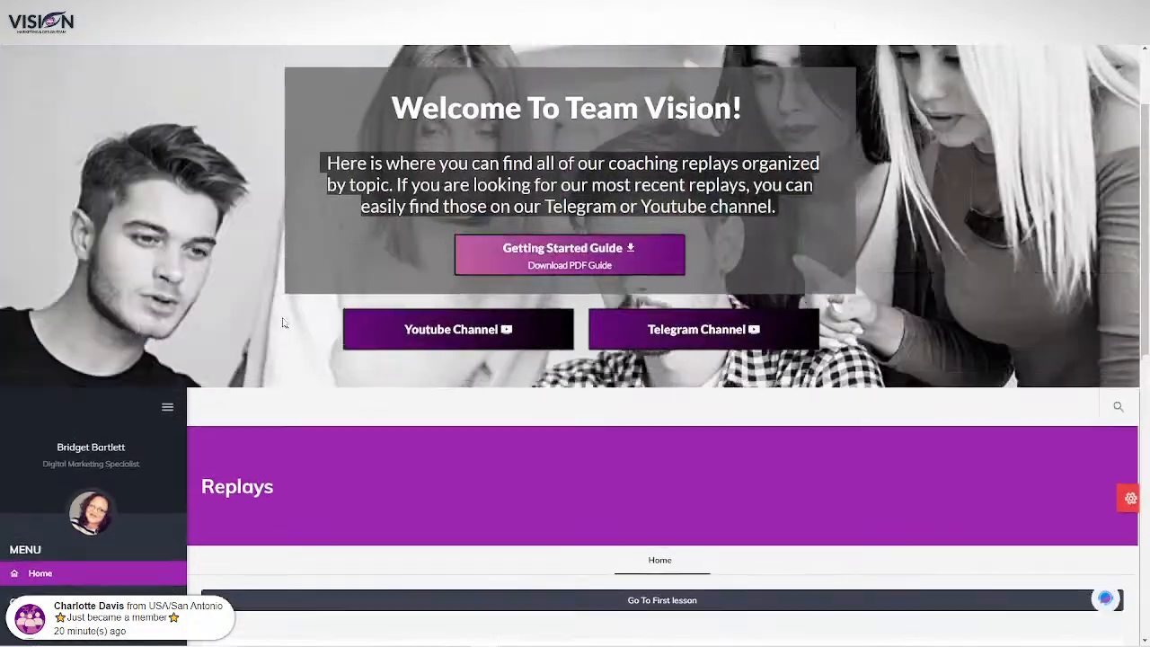
scroll(355, 536, down, 3)
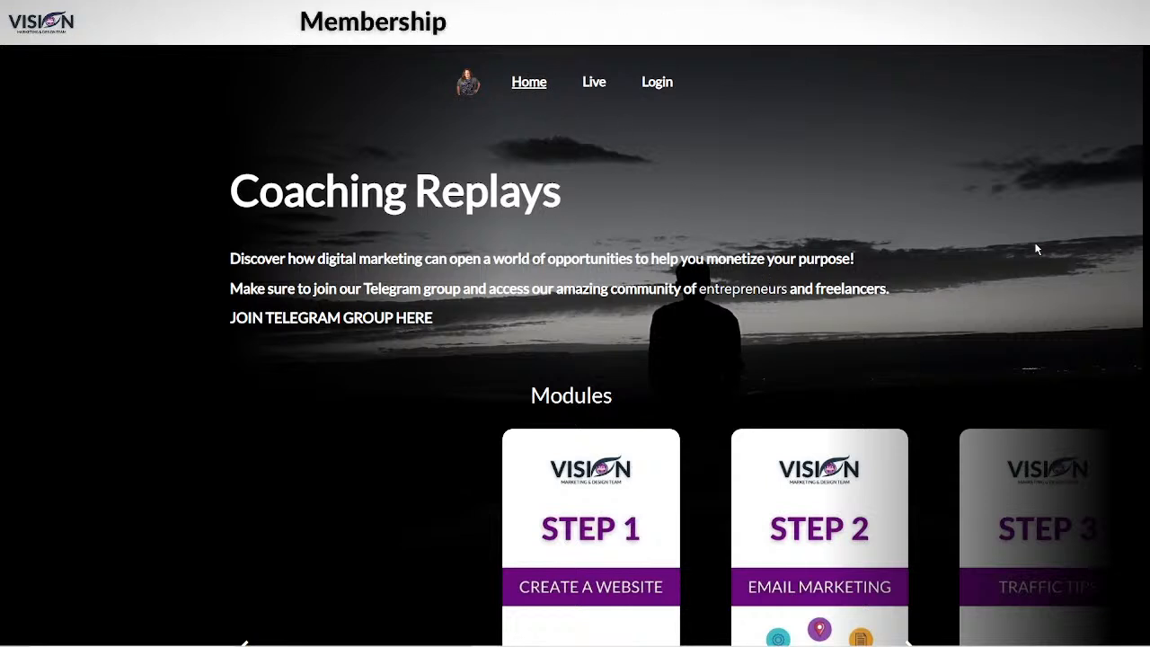
Step: Page forward through the Modules carousel to its last module card
scroll(351, 173, down, 1)
scroll(991, 291, down, 5)
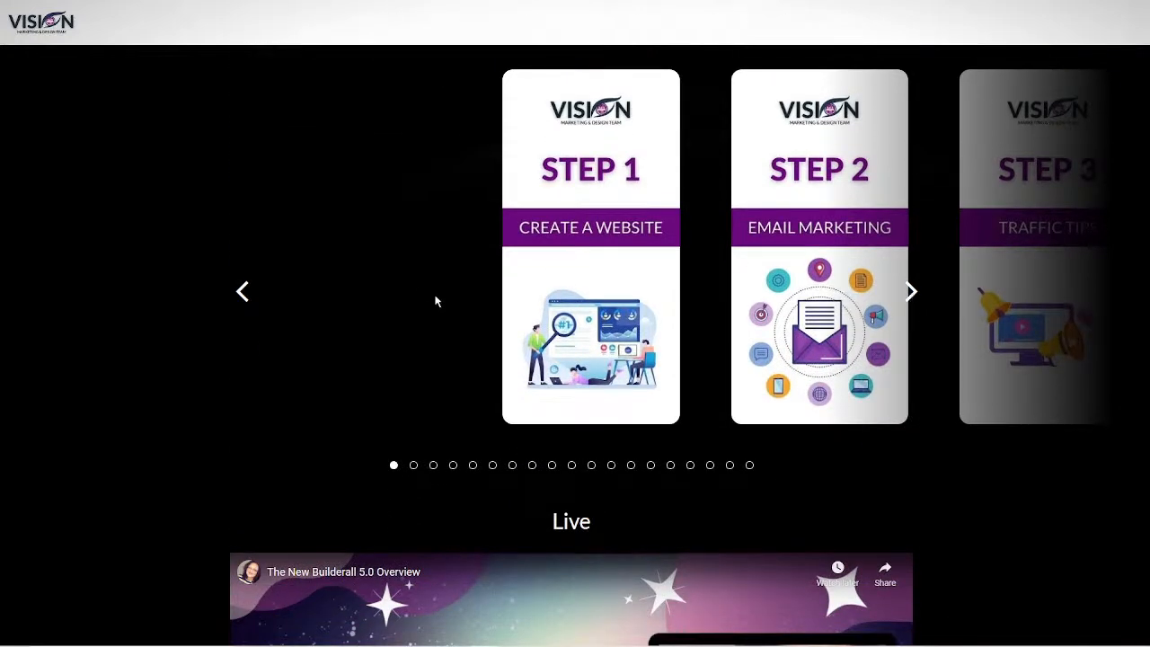
click(912, 293)
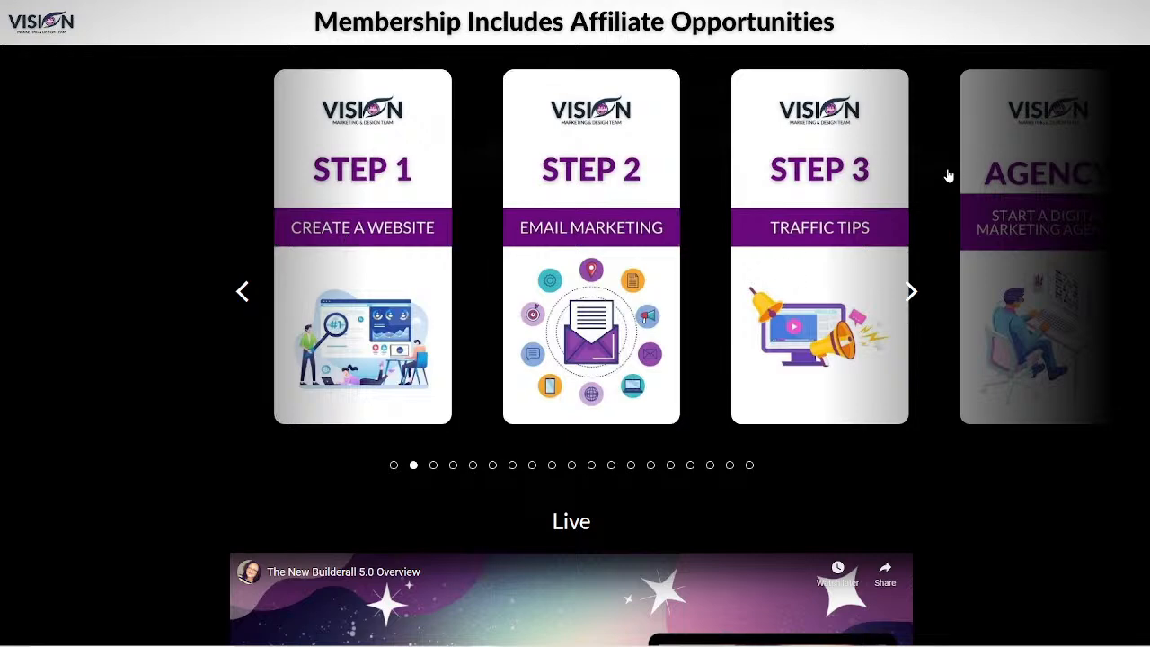
click(911, 290)
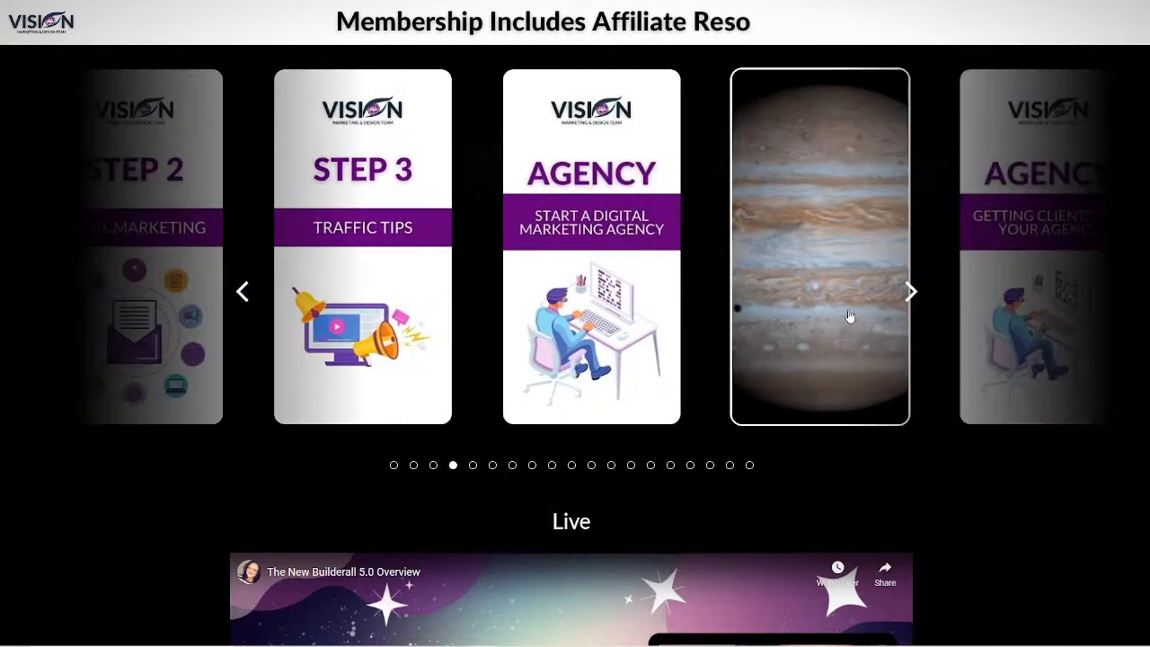
click(926, 292)
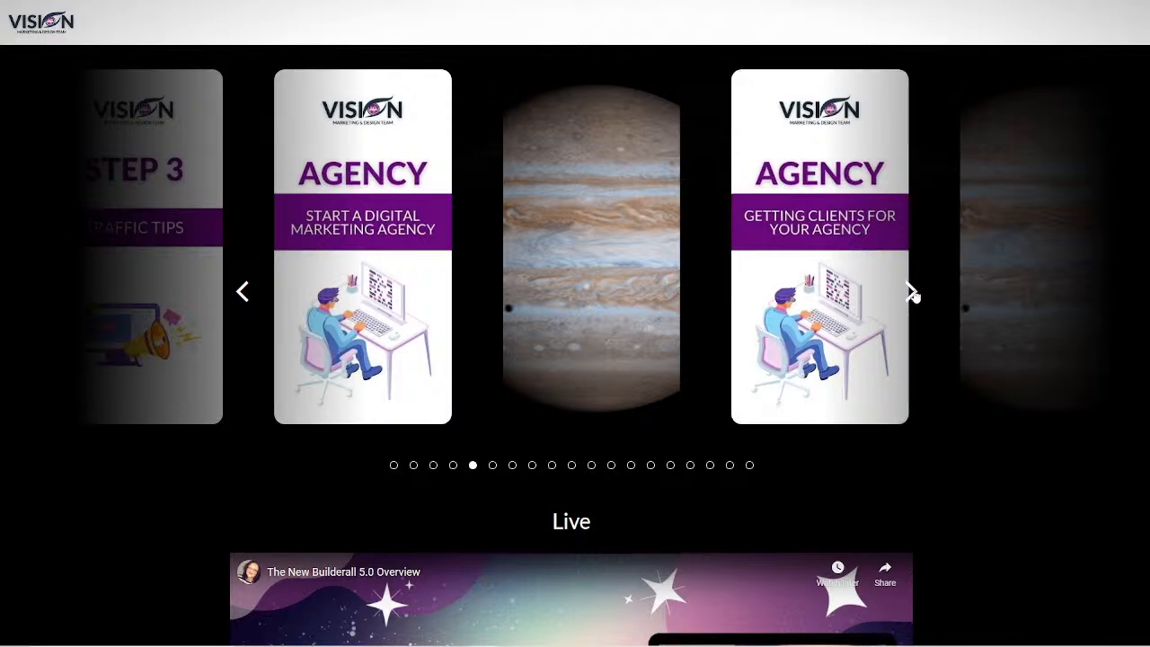
click(911, 291)
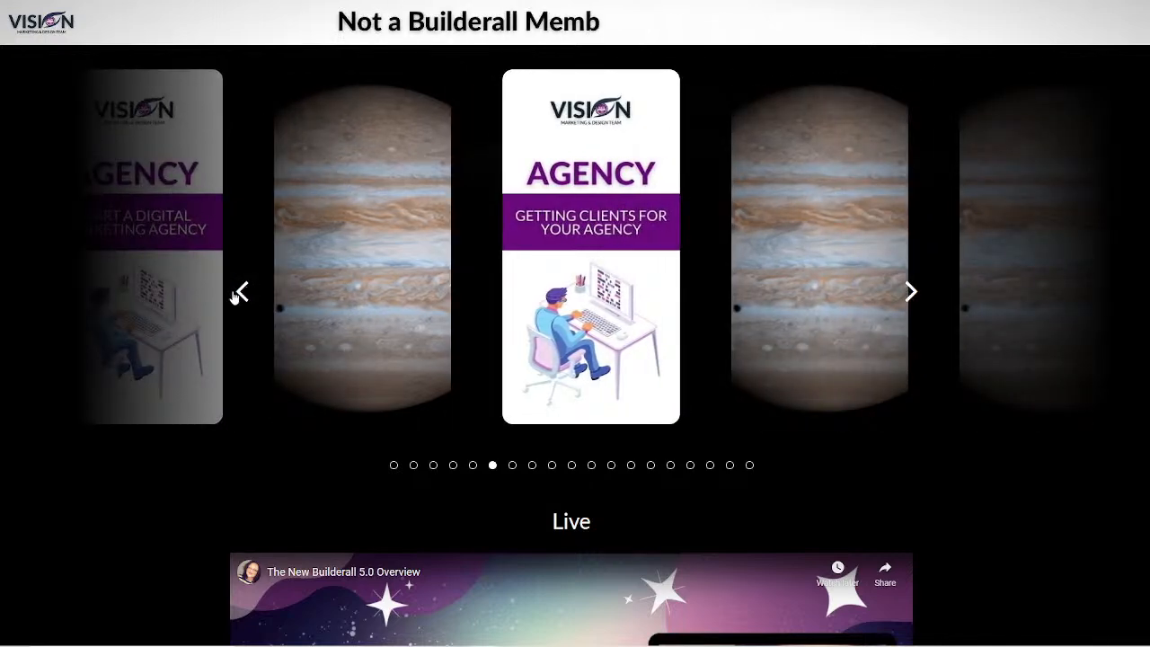
click(240, 292)
click(909, 292)
click(909, 293)
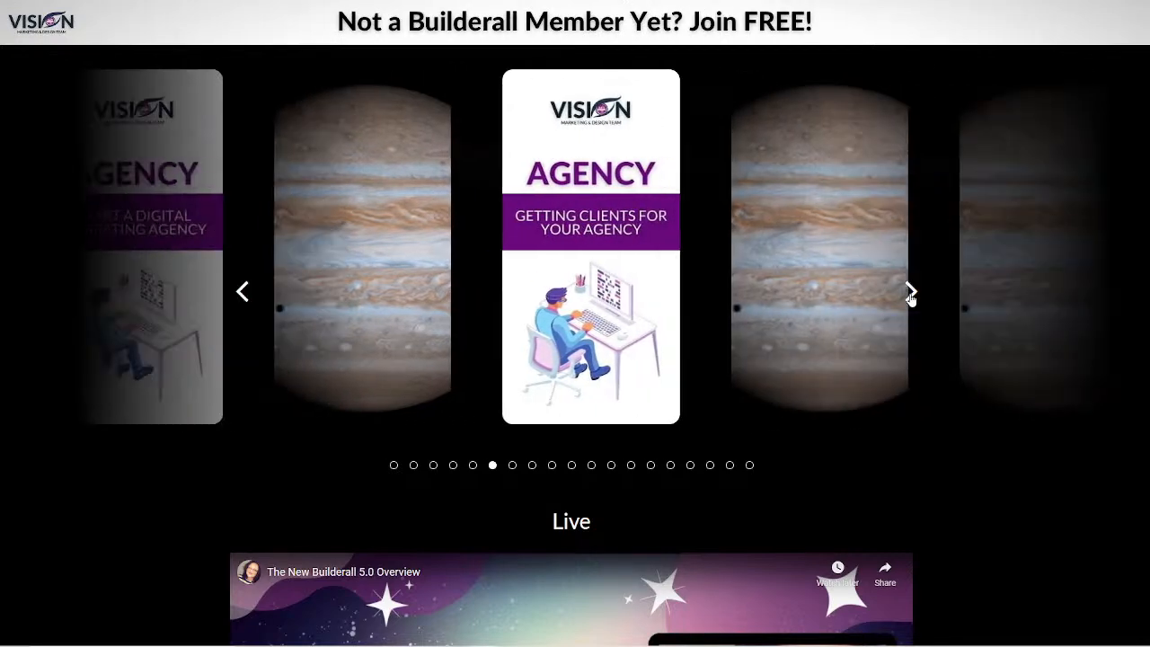
click(909, 293)
click(910, 293)
click(910, 293)
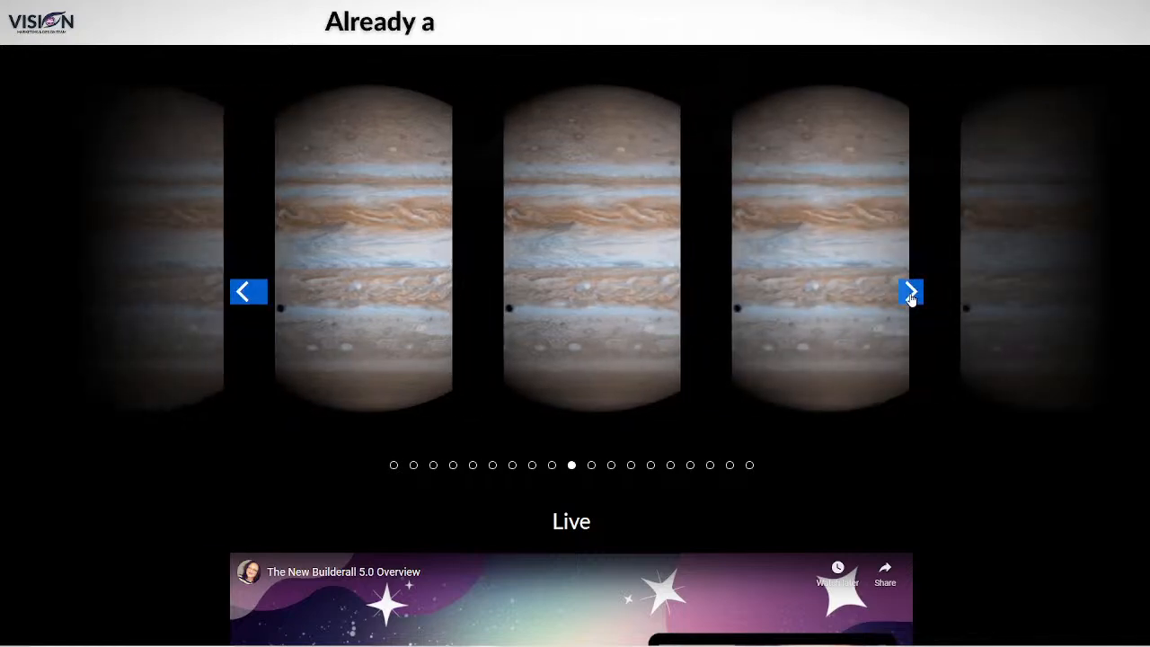
click(910, 293)
click(910, 293)
click(910, 293)
click(910, 293)
click(910, 293)
click(910, 293)
click(910, 293)
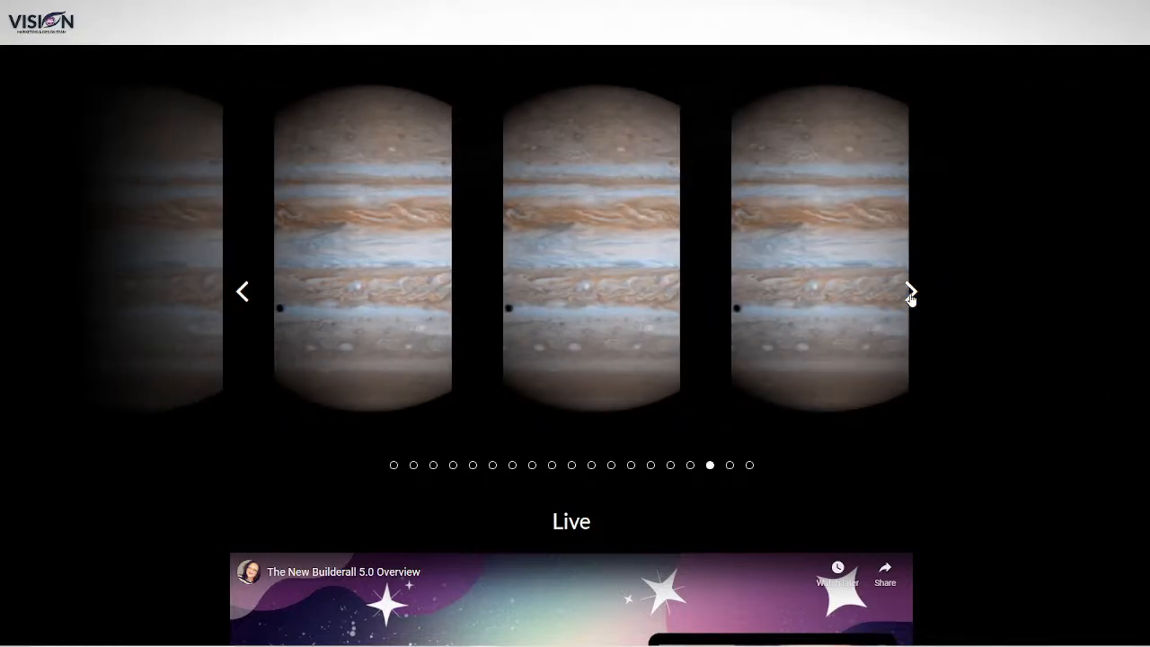
Step: Step the carousel back to STEP 1 Create a Website and open that module
click(243, 301)
click(244, 300)
click(244, 300)
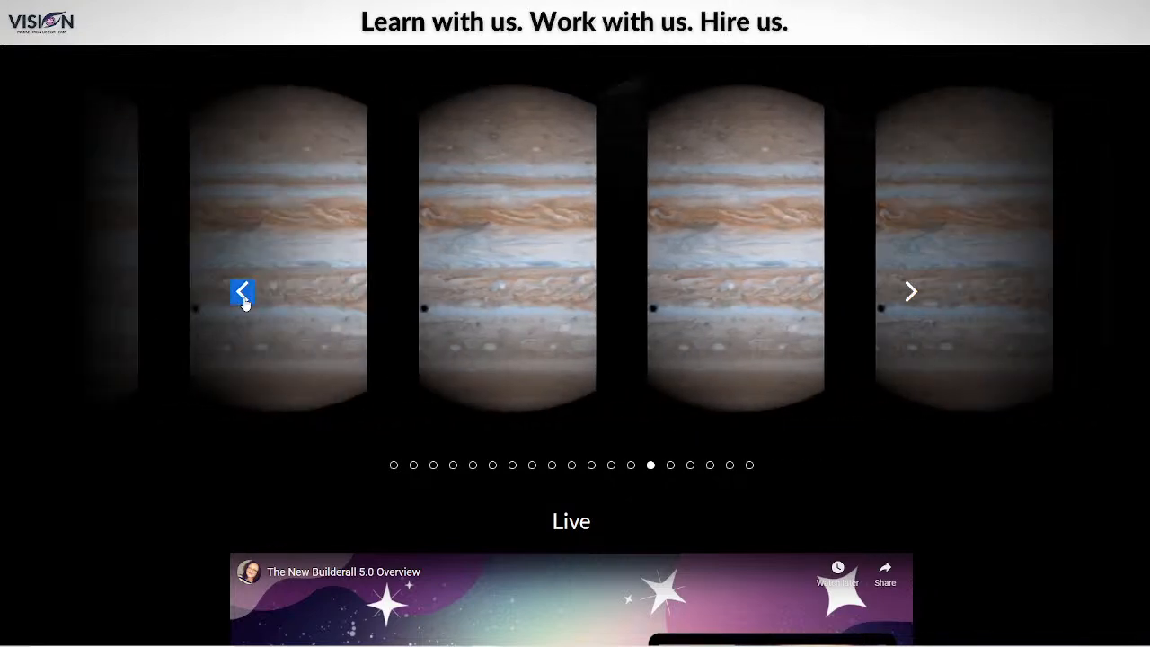
click(243, 300)
click(242, 297)
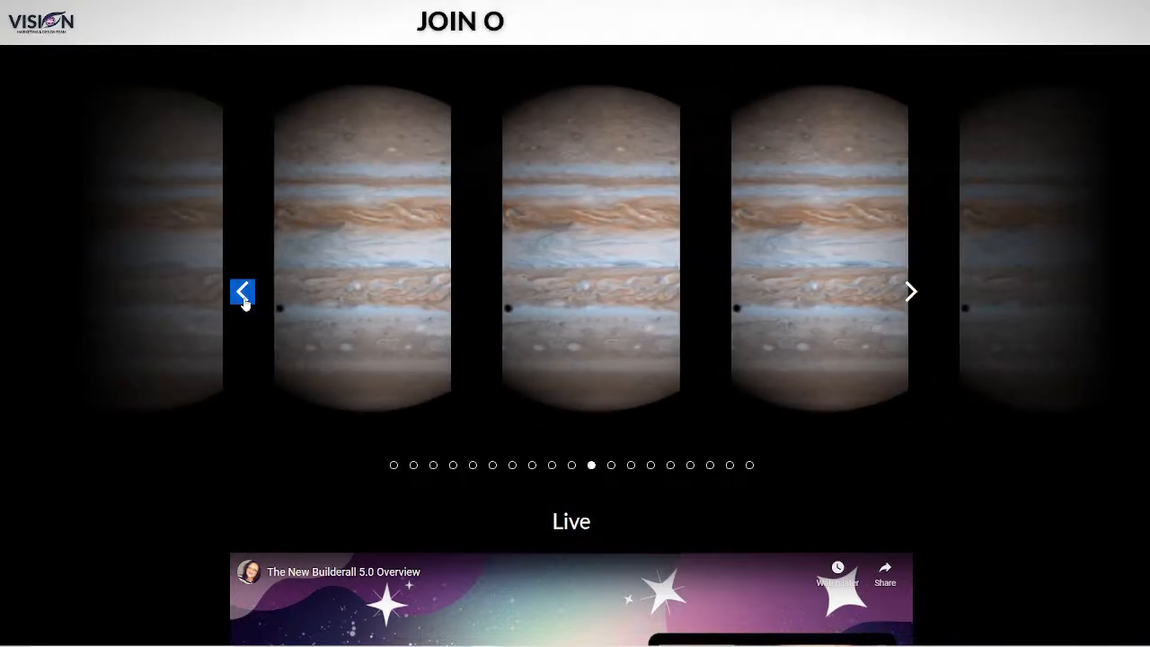
click(243, 297)
click(243, 297)
click(243, 297)
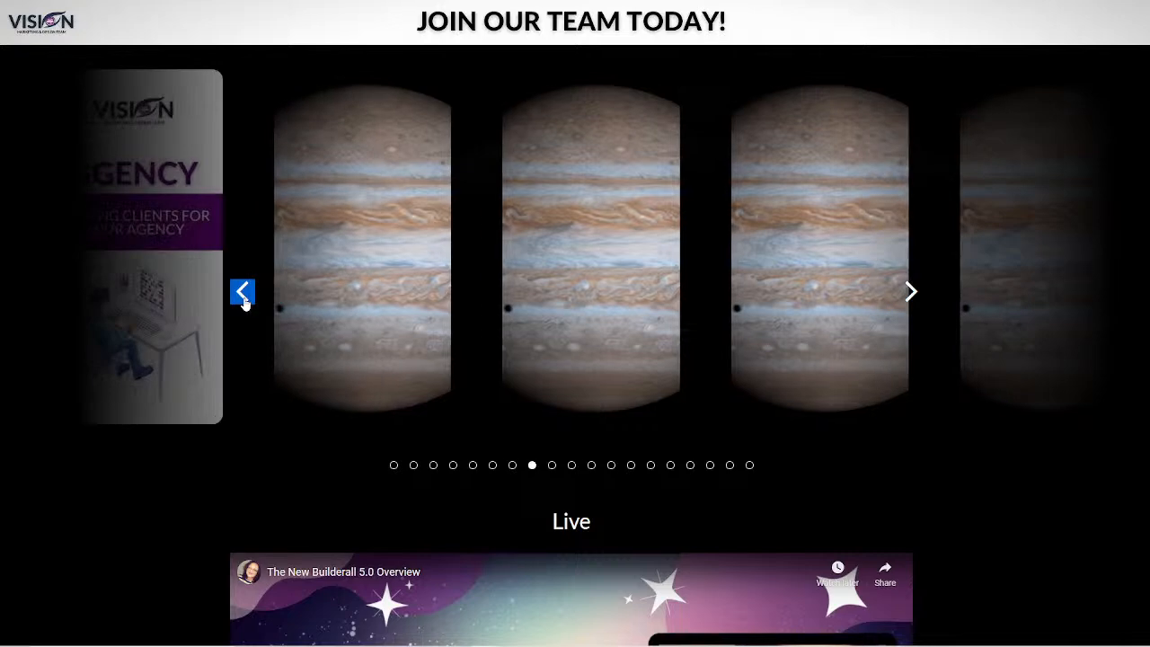
click(242, 293)
click(243, 293)
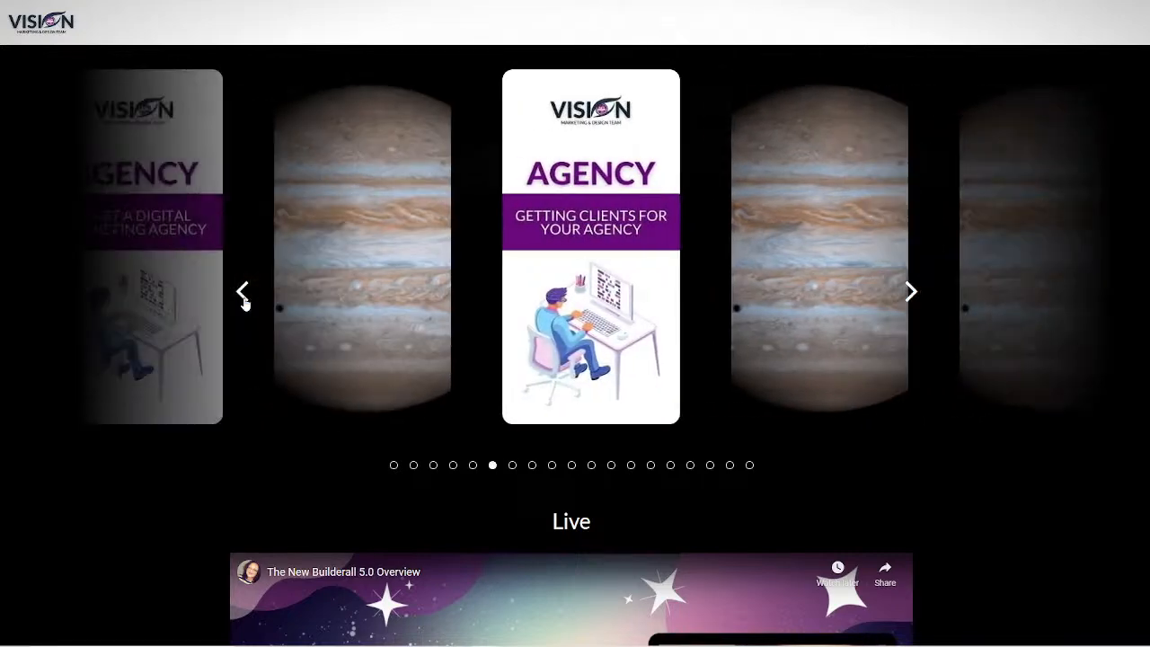
click(243, 292)
click(243, 294)
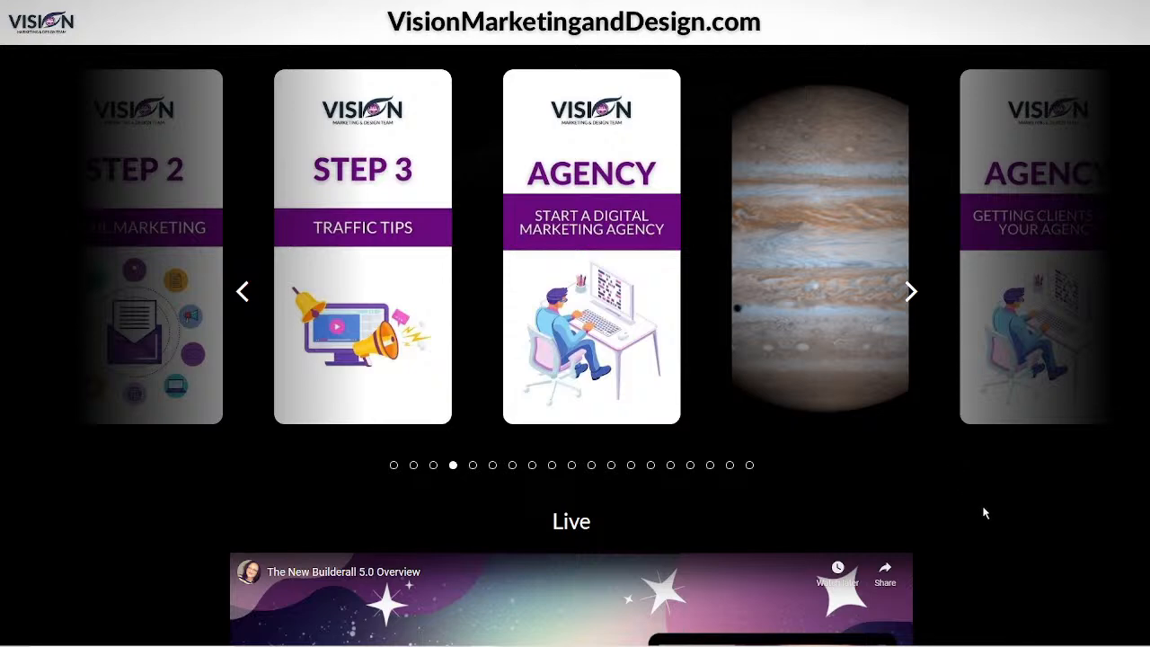
scroll(983, 510, down, 1)
scroll(977, 511, up, 2)
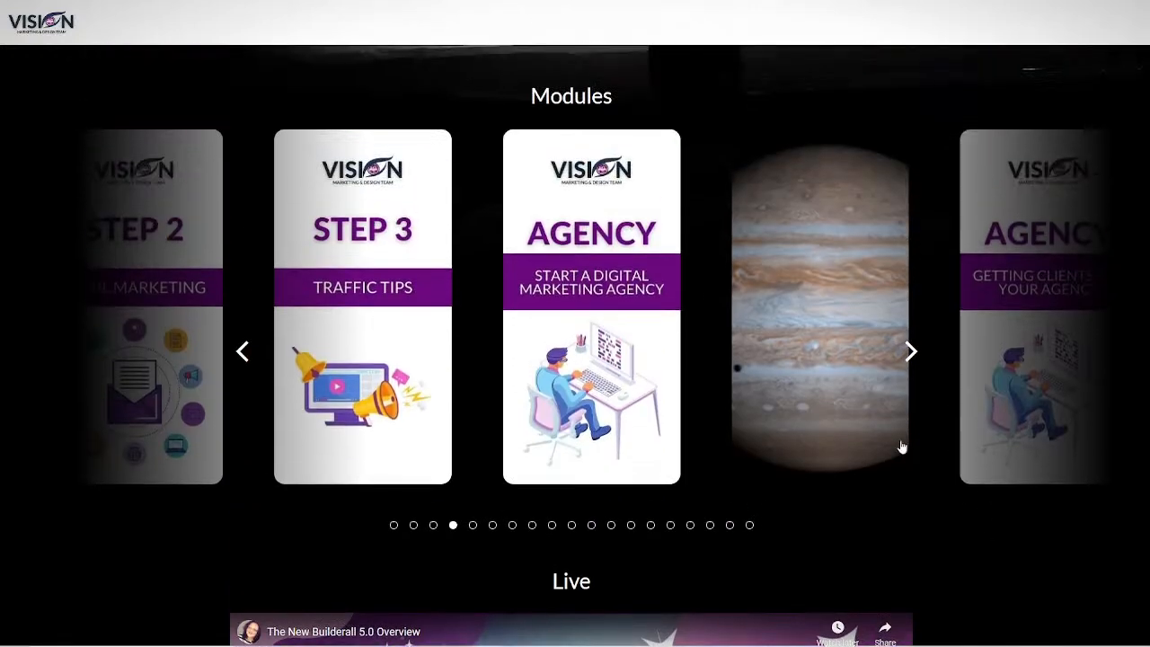
click(240, 353)
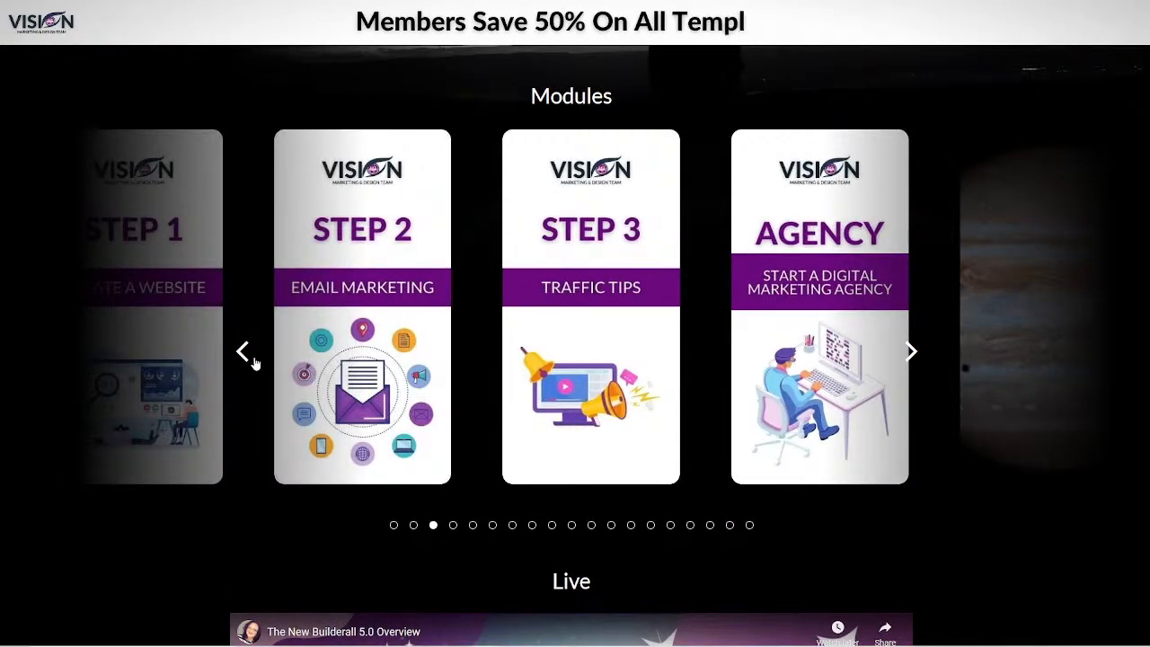
click(255, 358)
click(377, 300)
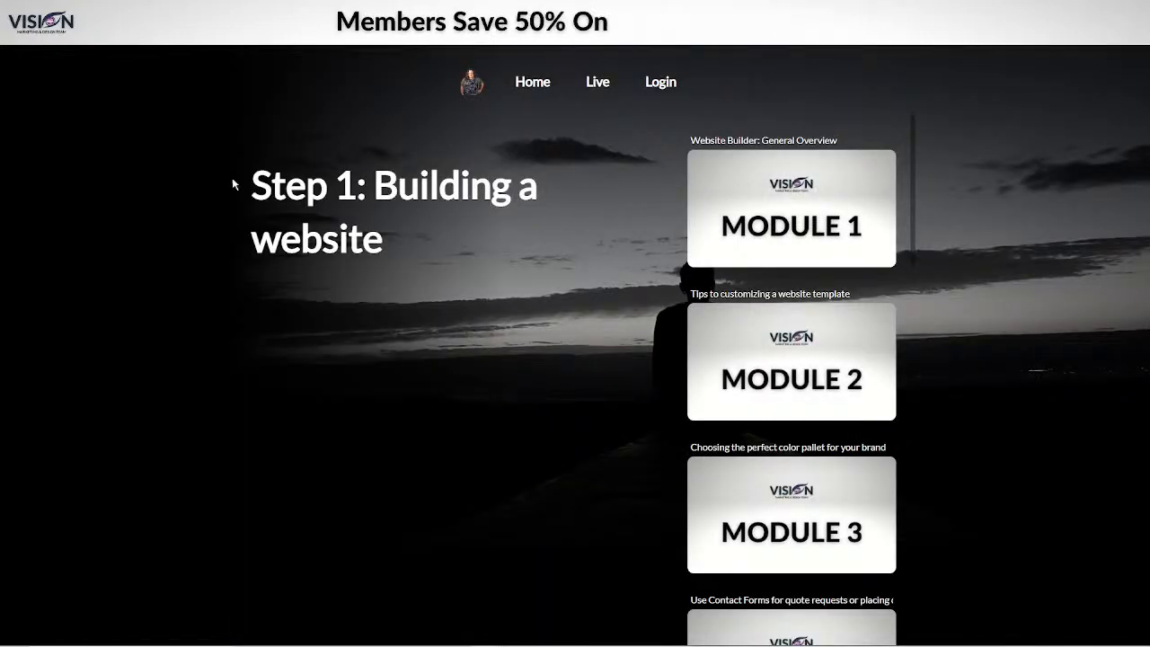
Step: Open the Step 1 Module 1 lesson and follow its Lesson Locked notice to the login page
mouse_move(806, 232)
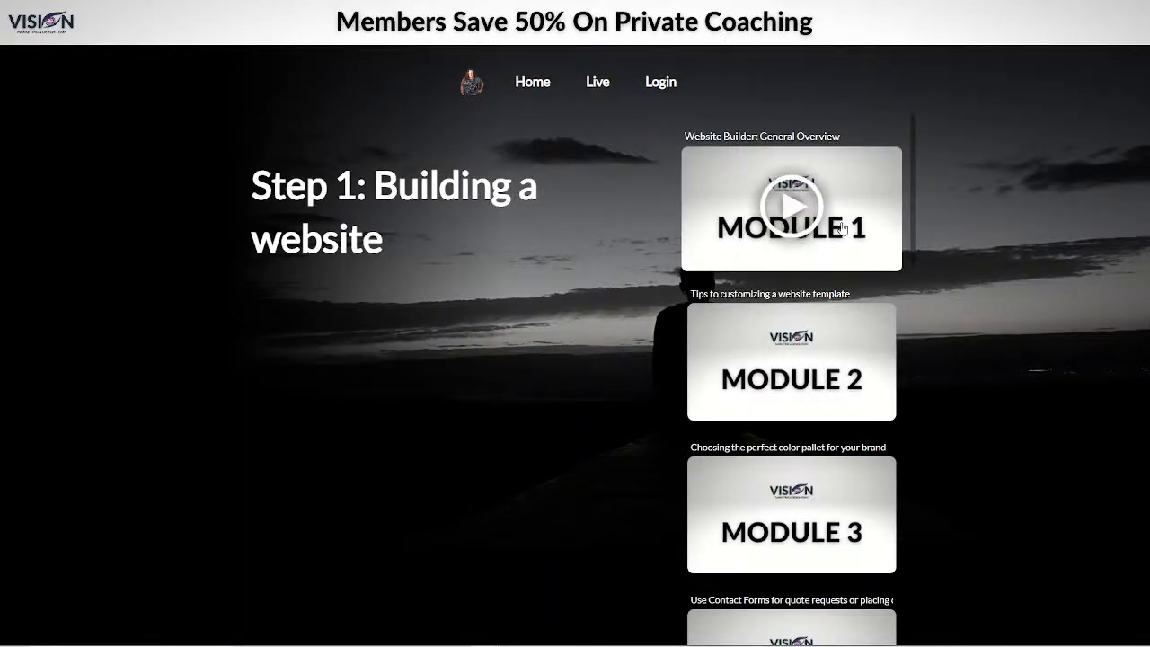
scroll(819, 390, down, 7)
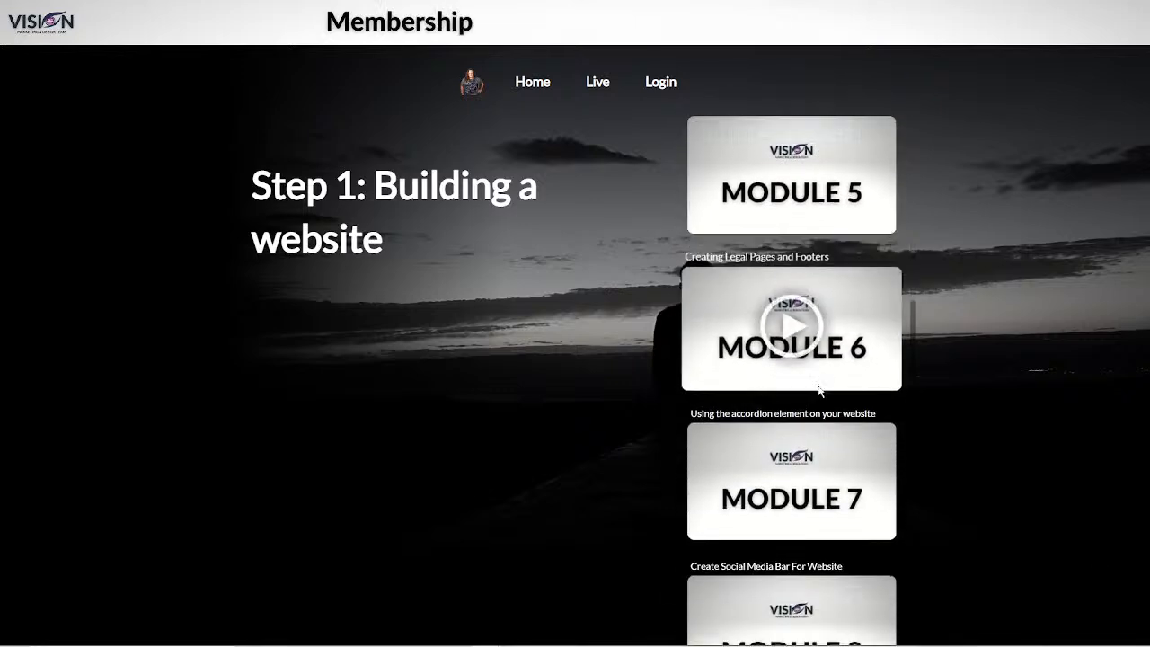
scroll(820, 391, down, 8)
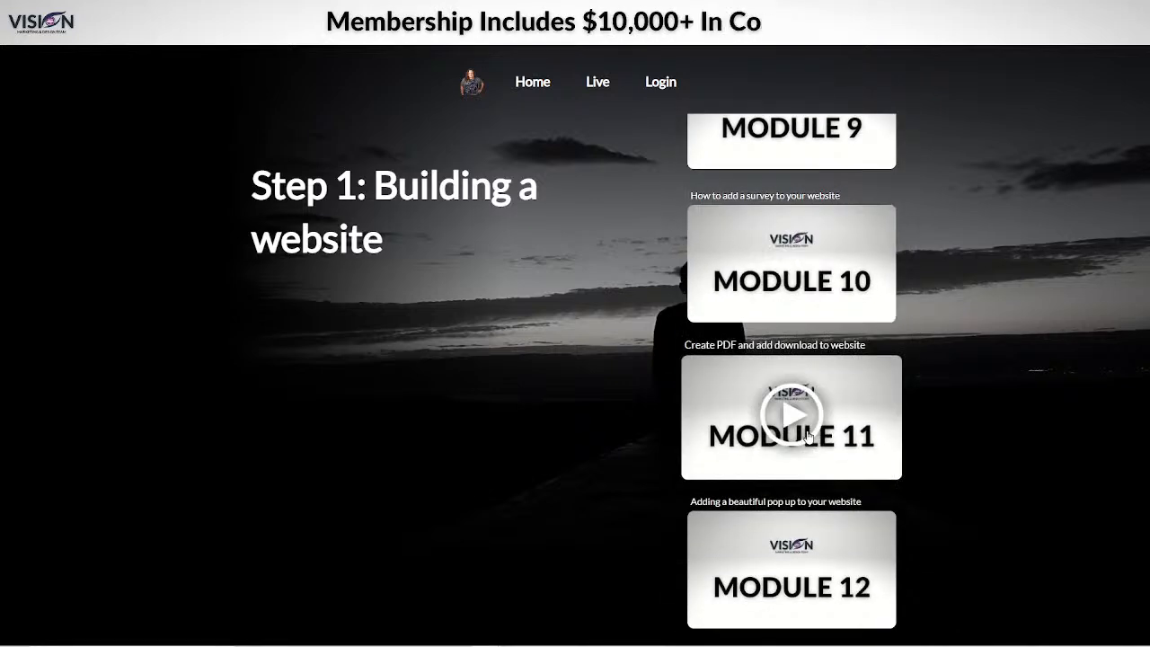
scroll(808, 437, up, 15)
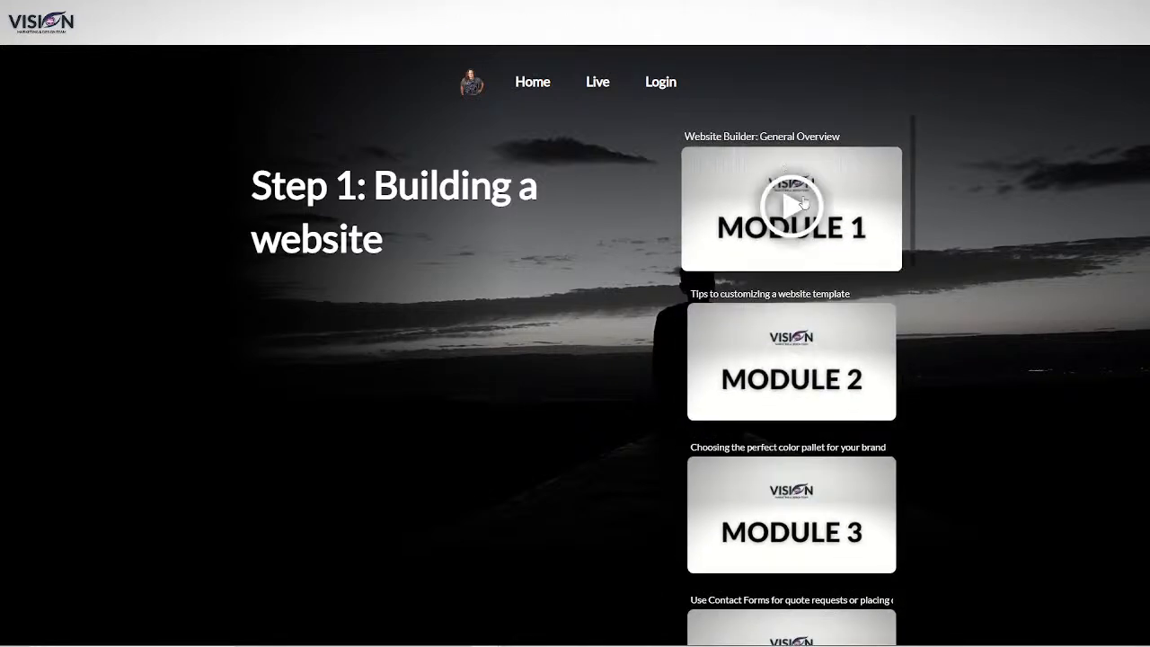
click(794, 216)
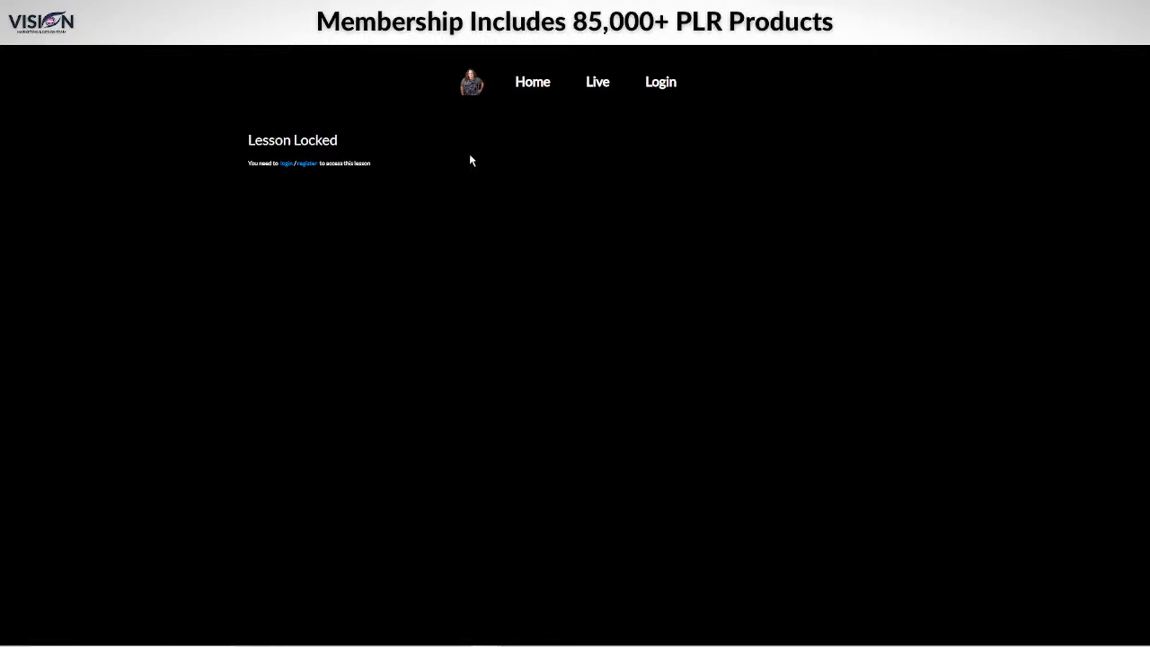
click(287, 164)
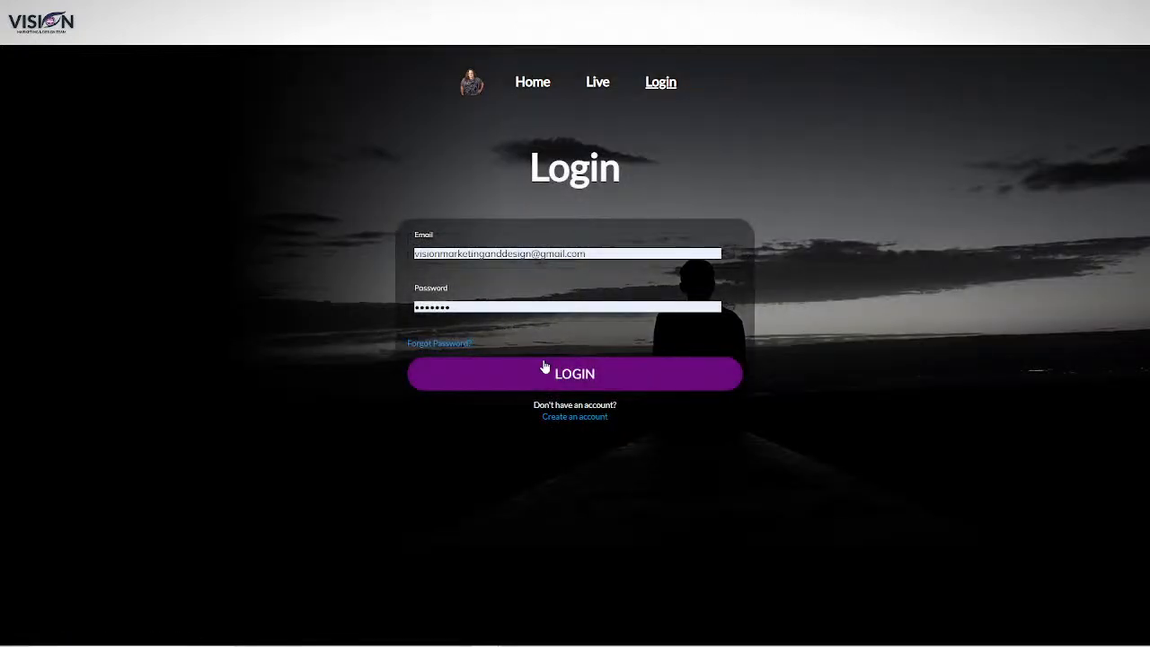
Step: Log in with the saved member credentials and open Step 1's Module 1 lesson video
click(601, 375)
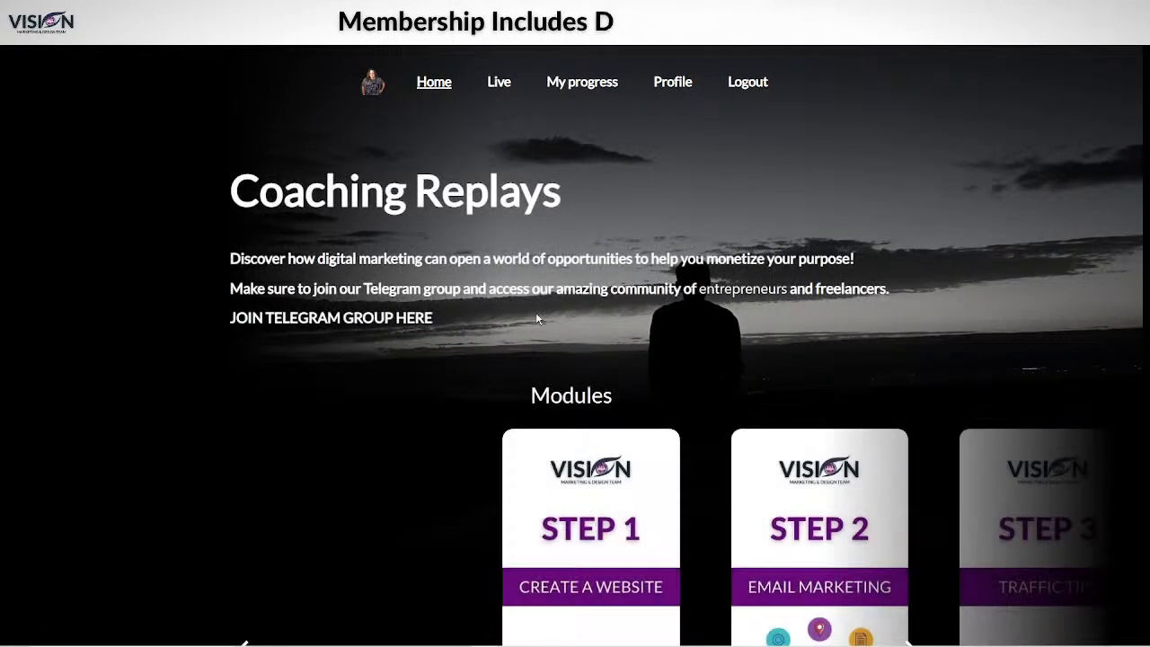
scroll(710, 219, down, 2)
scroll(585, 188, up, 2)
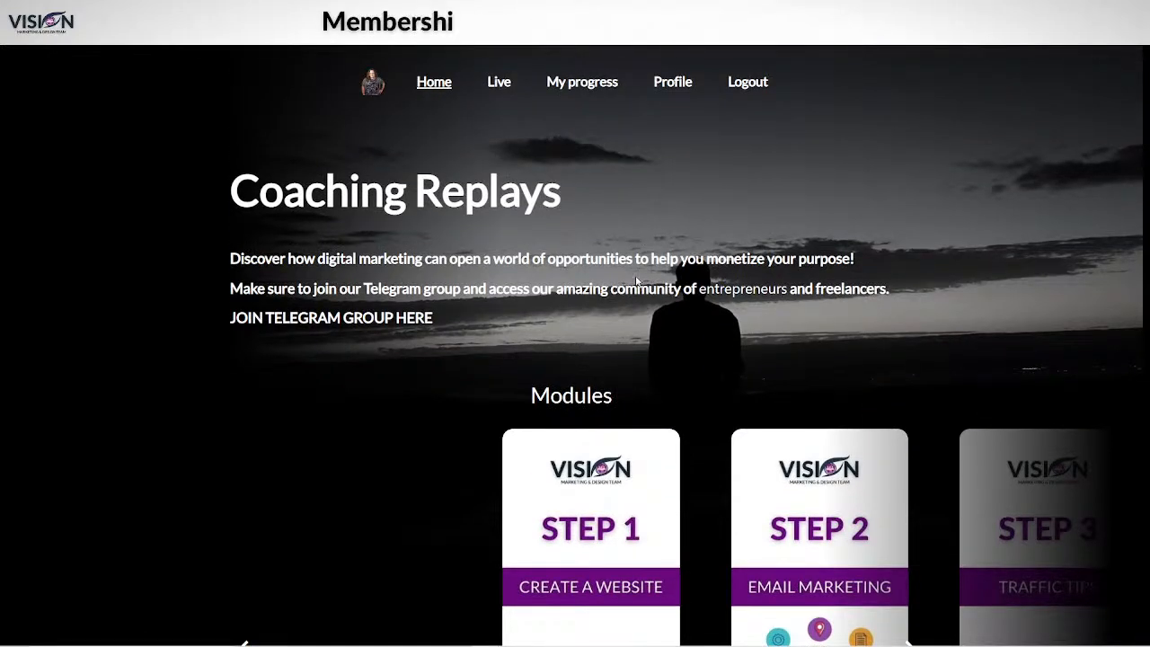
scroll(678, 449, down, 4)
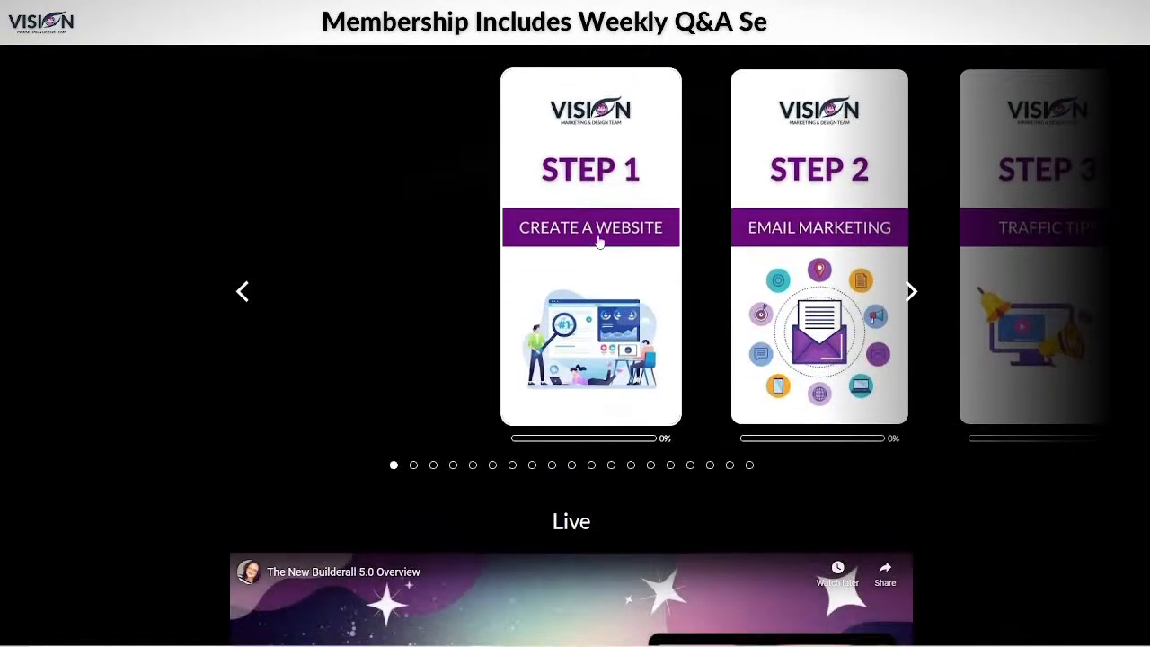
click(566, 284)
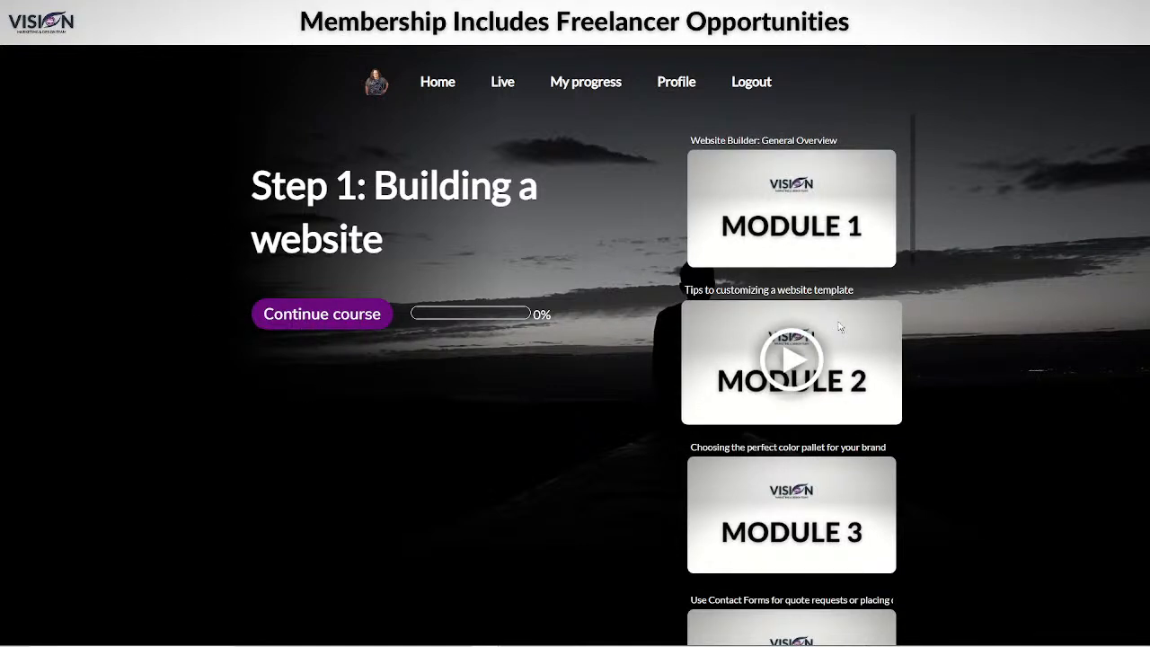
click(798, 212)
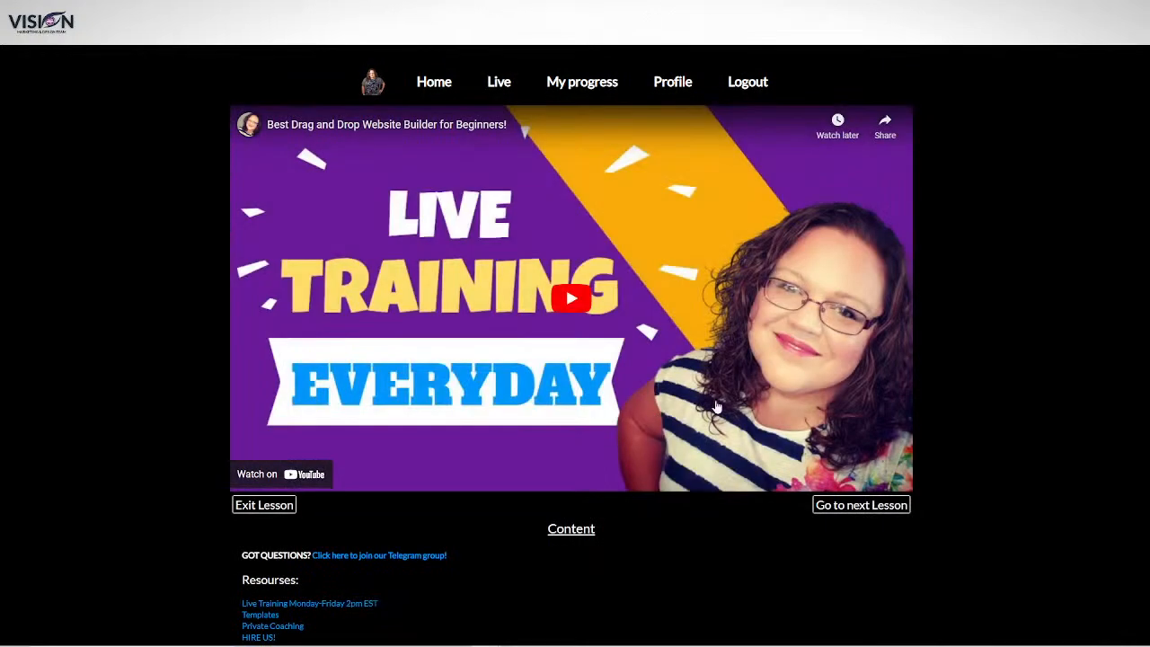
Step: Review the Module 1 lesson resources, then advance to 'Simple way to create a website in minutes!'
scroll(1025, 301, down, 2)
scroll(1028, 305, up, 2)
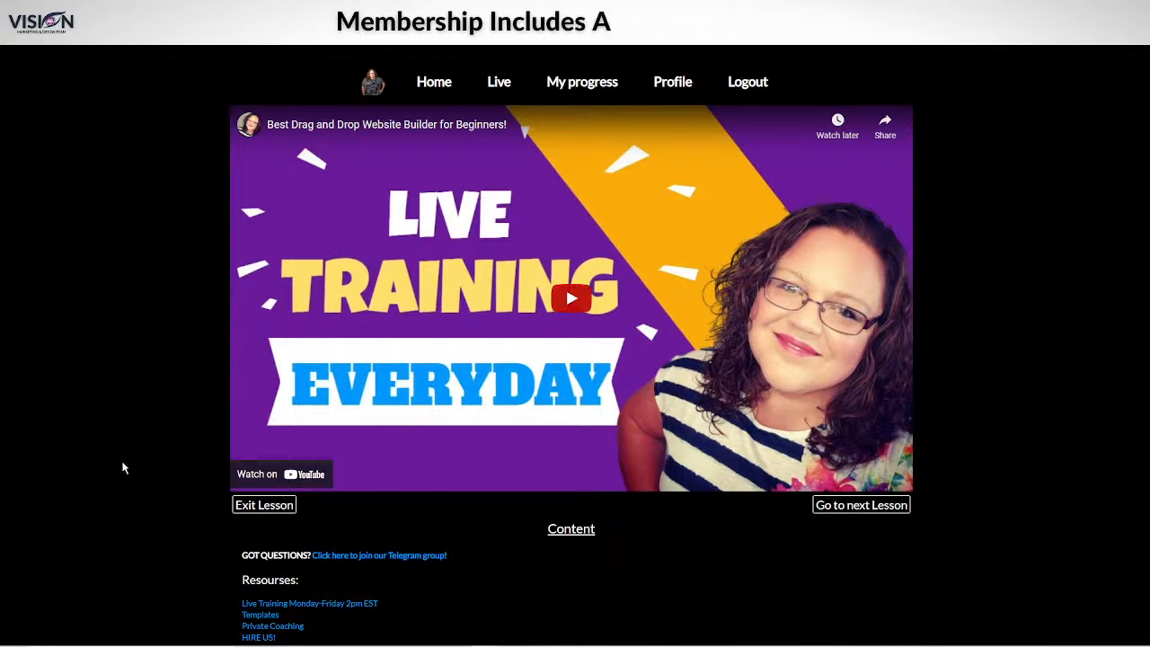
scroll(142, 506, down, 1)
scroll(542, 534, down, 5)
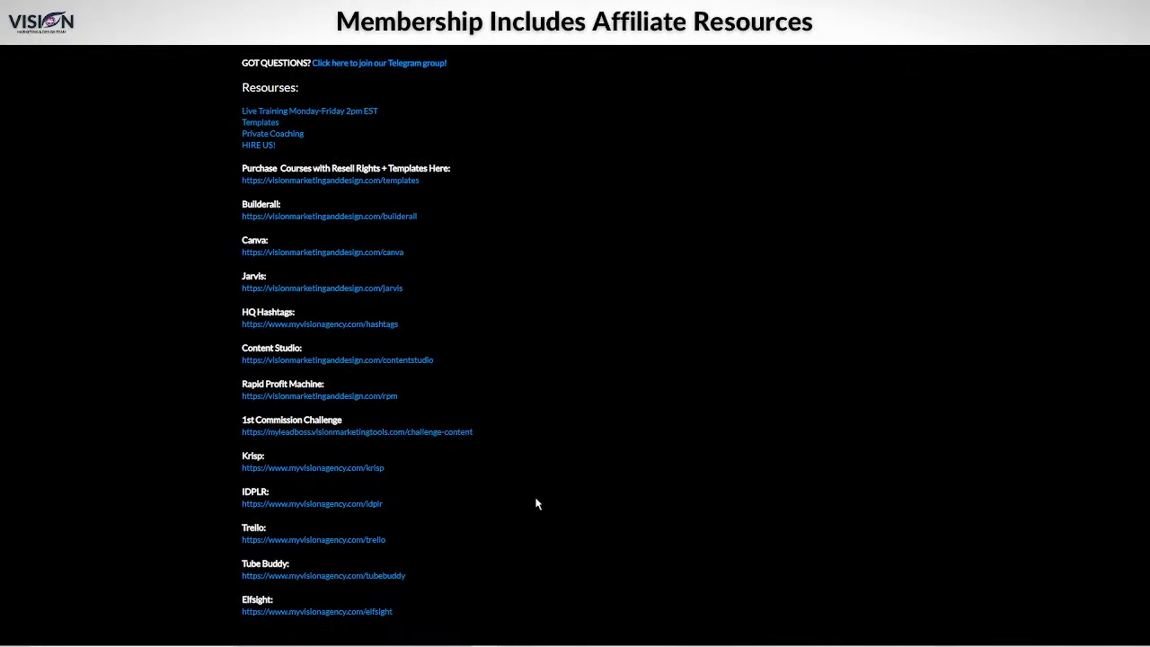
scroll(334, 442, up, 3)
scroll(335, 442, up, 3)
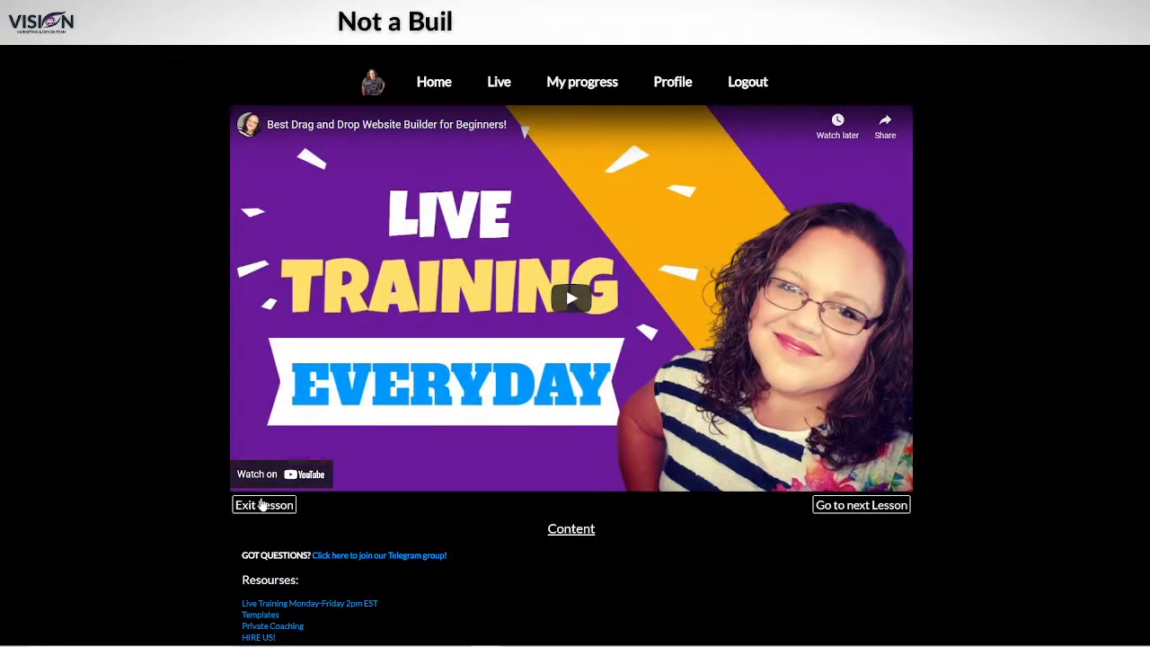
click(868, 509)
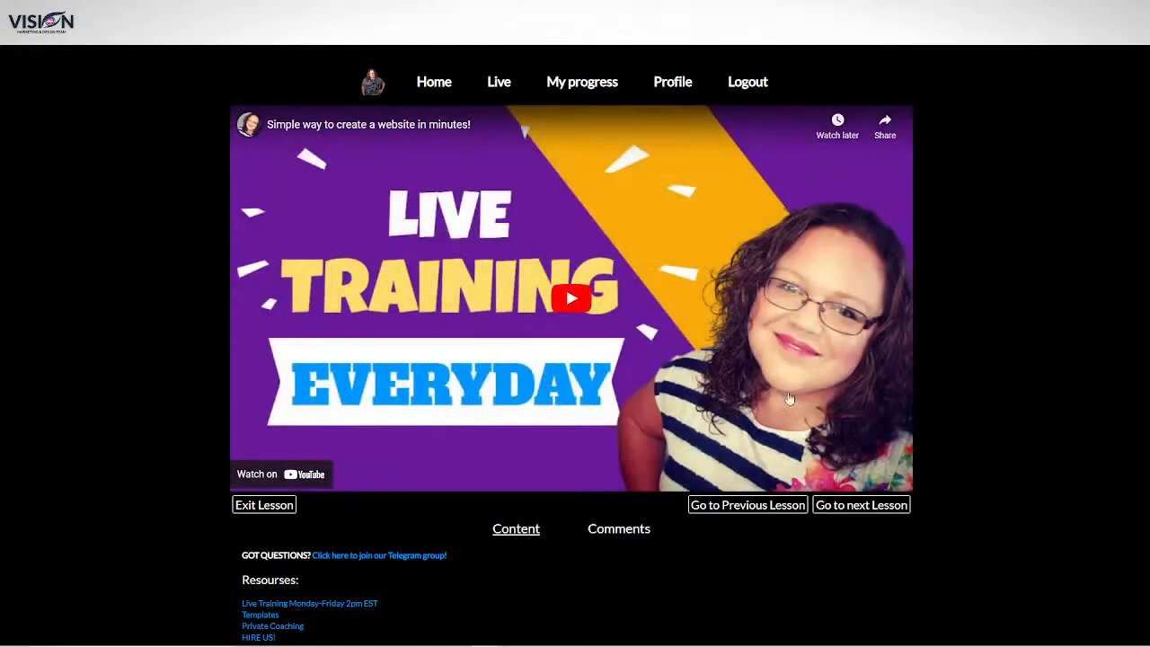
Step: Go to the Live page and post 'hello' in its live chat
click(498, 82)
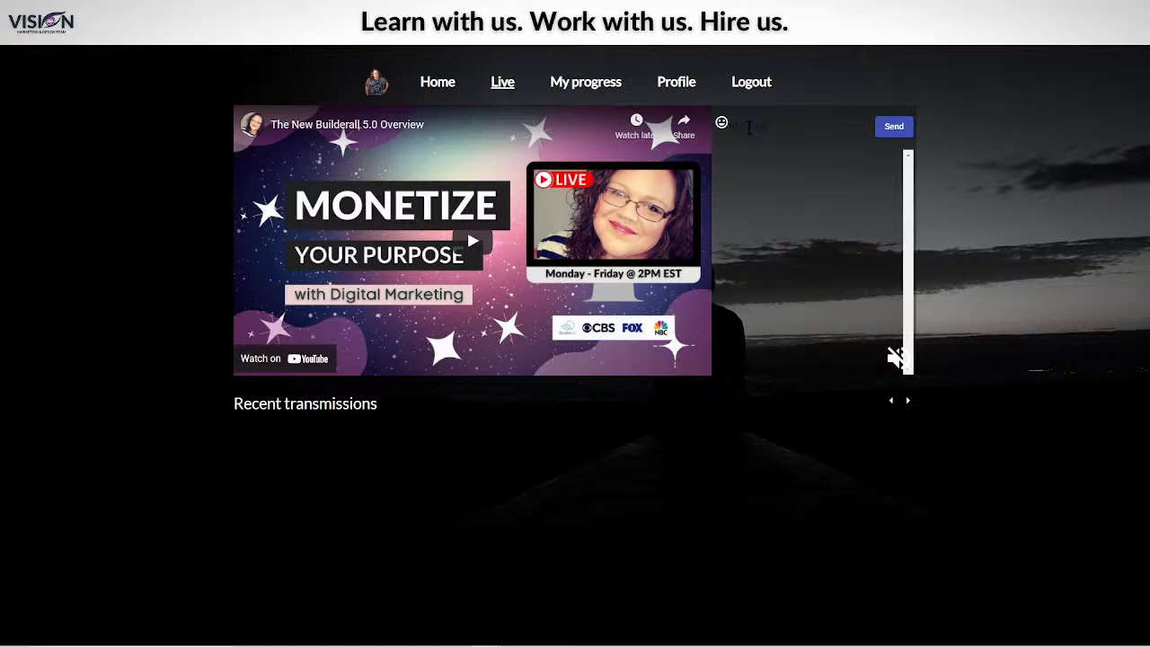
click(771, 124)
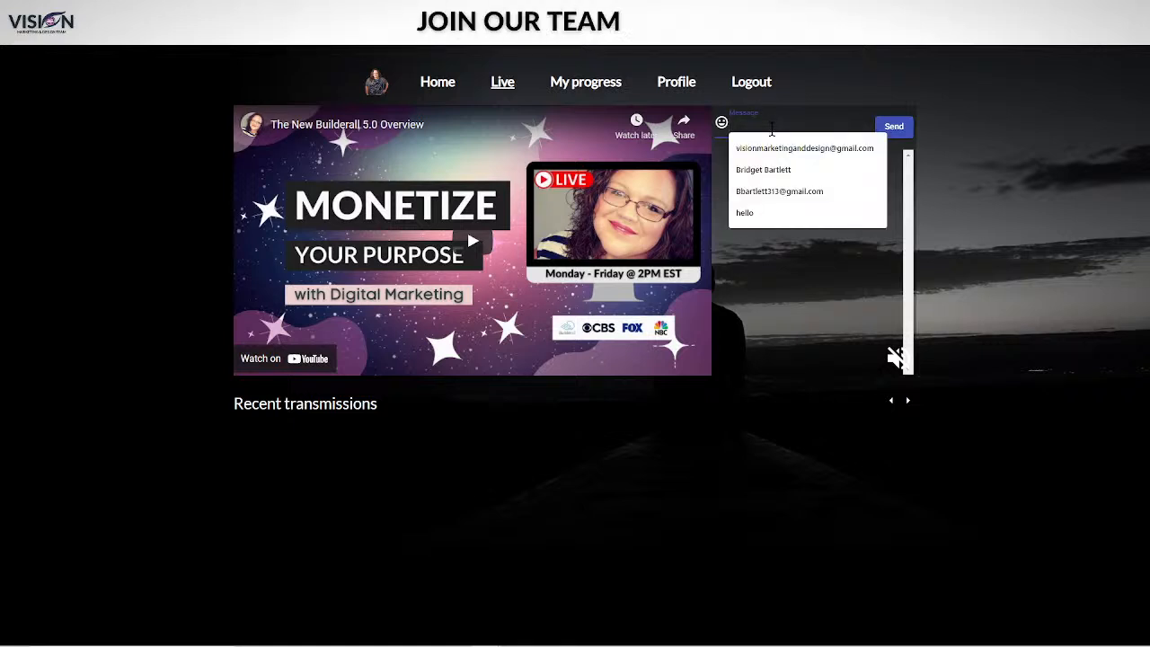
text(hello)
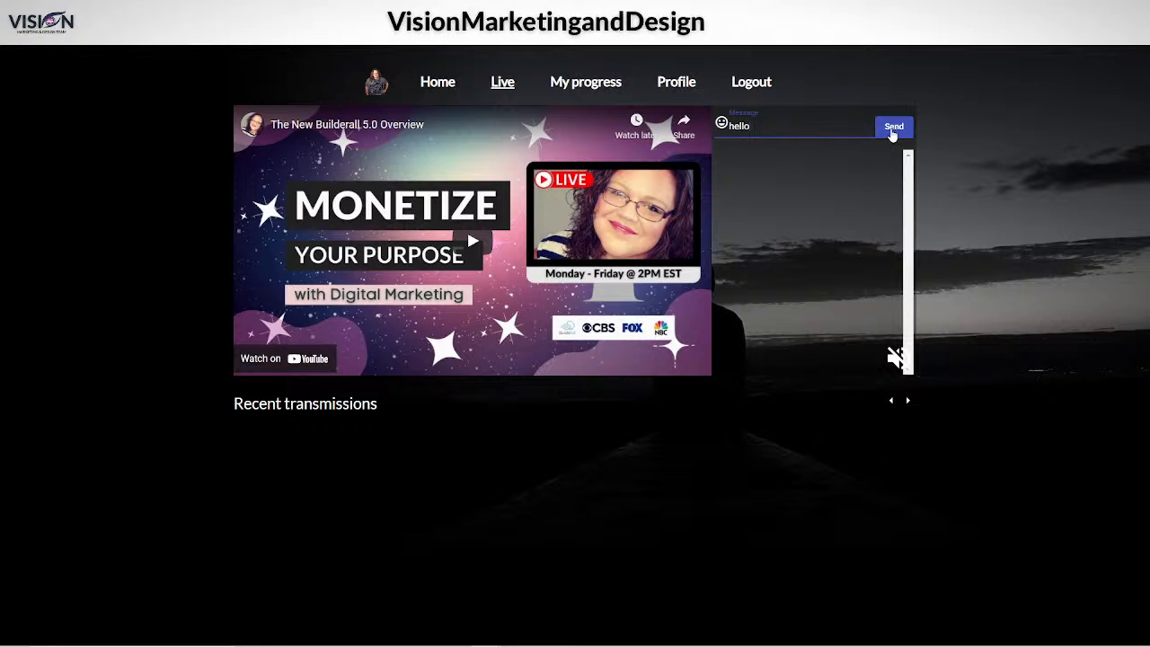
click(893, 128)
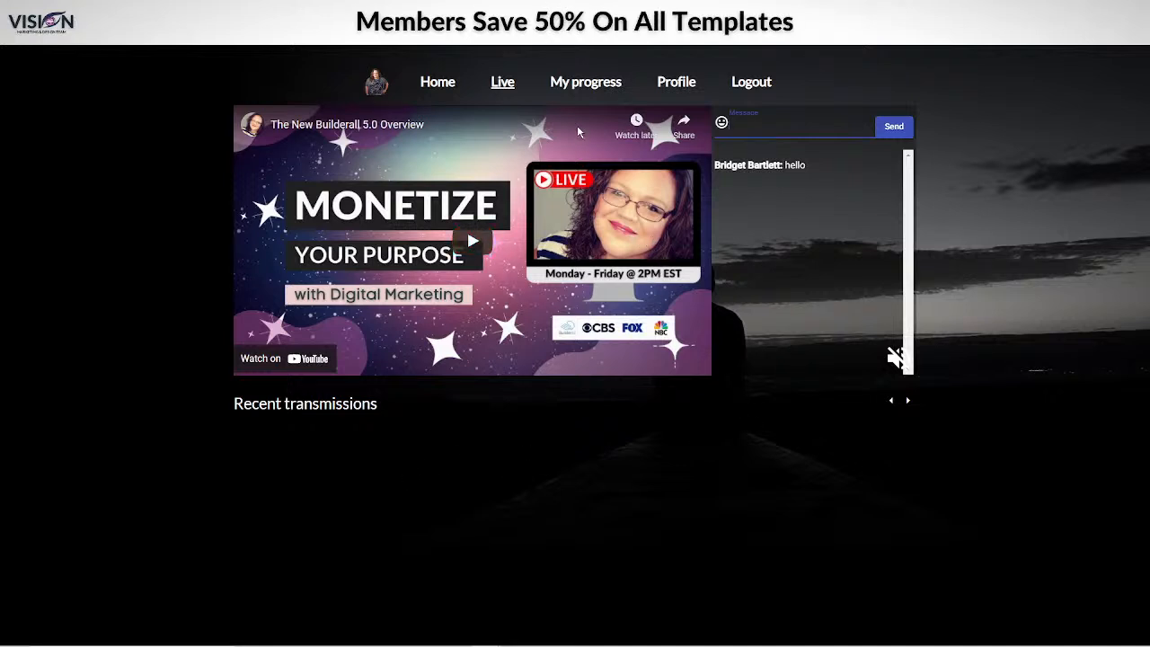
Step: Open My progress to view 0% progress, 0 days of course and 0:00 course hours
click(594, 85)
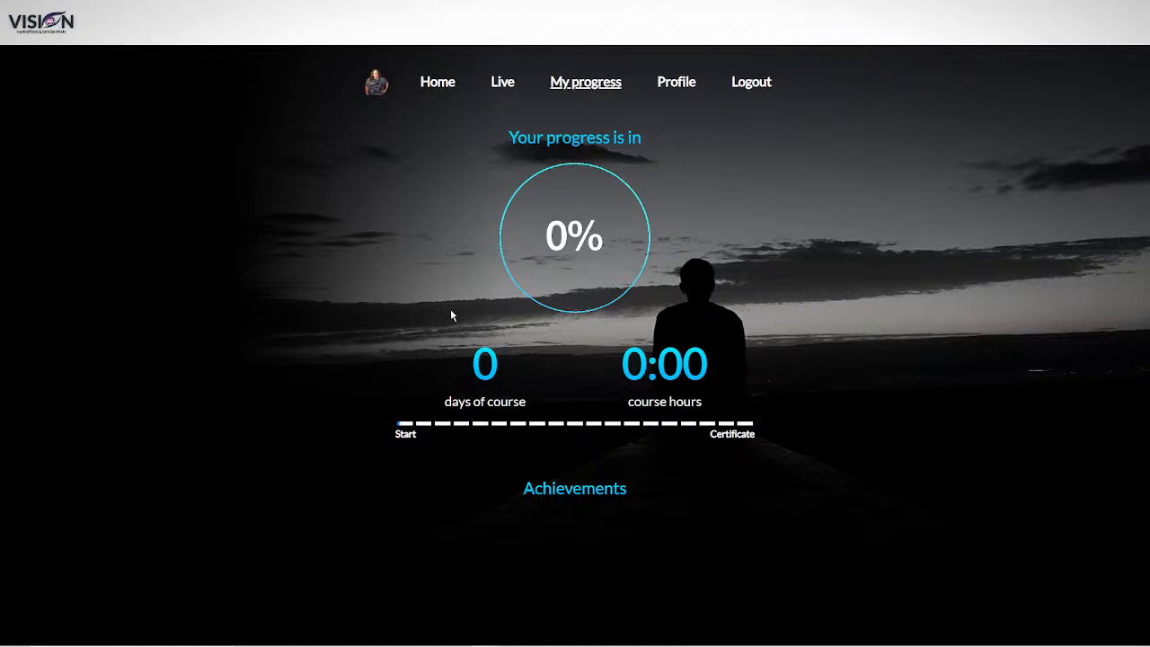
Step: Visit the member profile, then return home to see the STEP 1 module at 17% progress
click(682, 85)
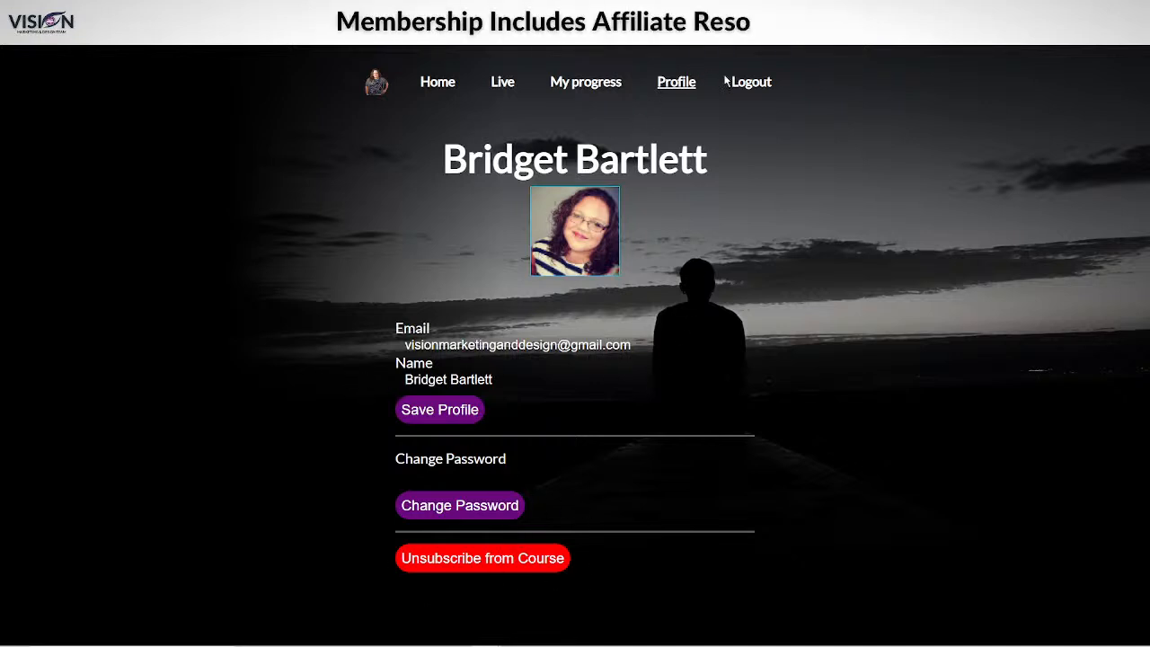
click(441, 85)
scroll(995, 258, down, 5)
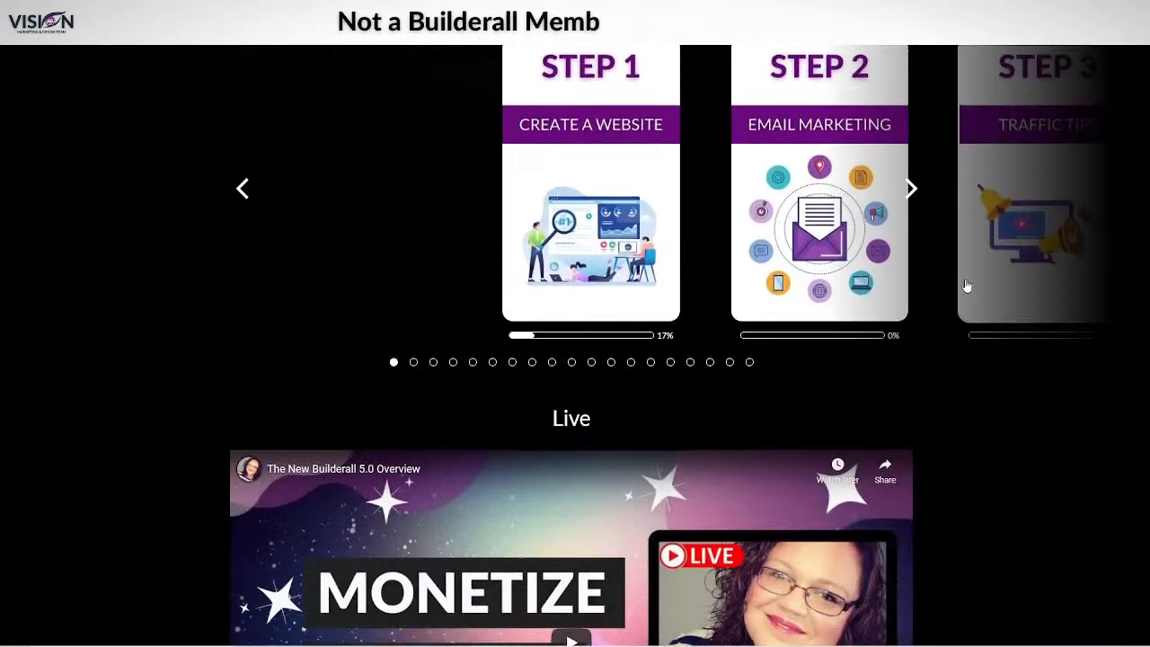
scroll(577, 356, up, 1)
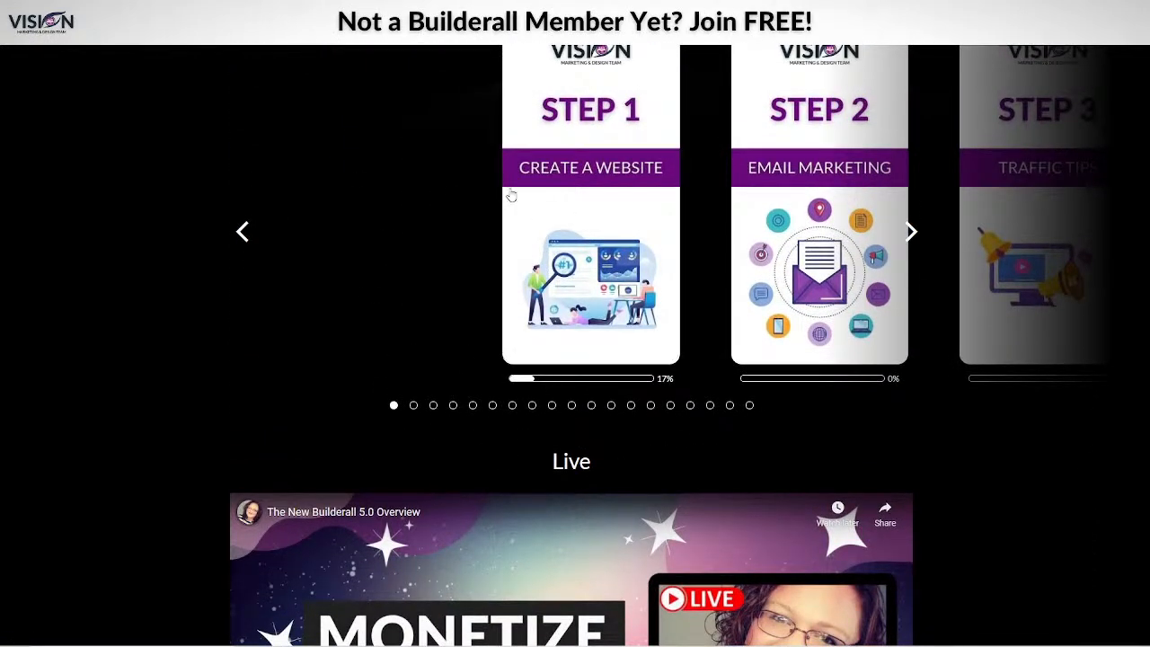